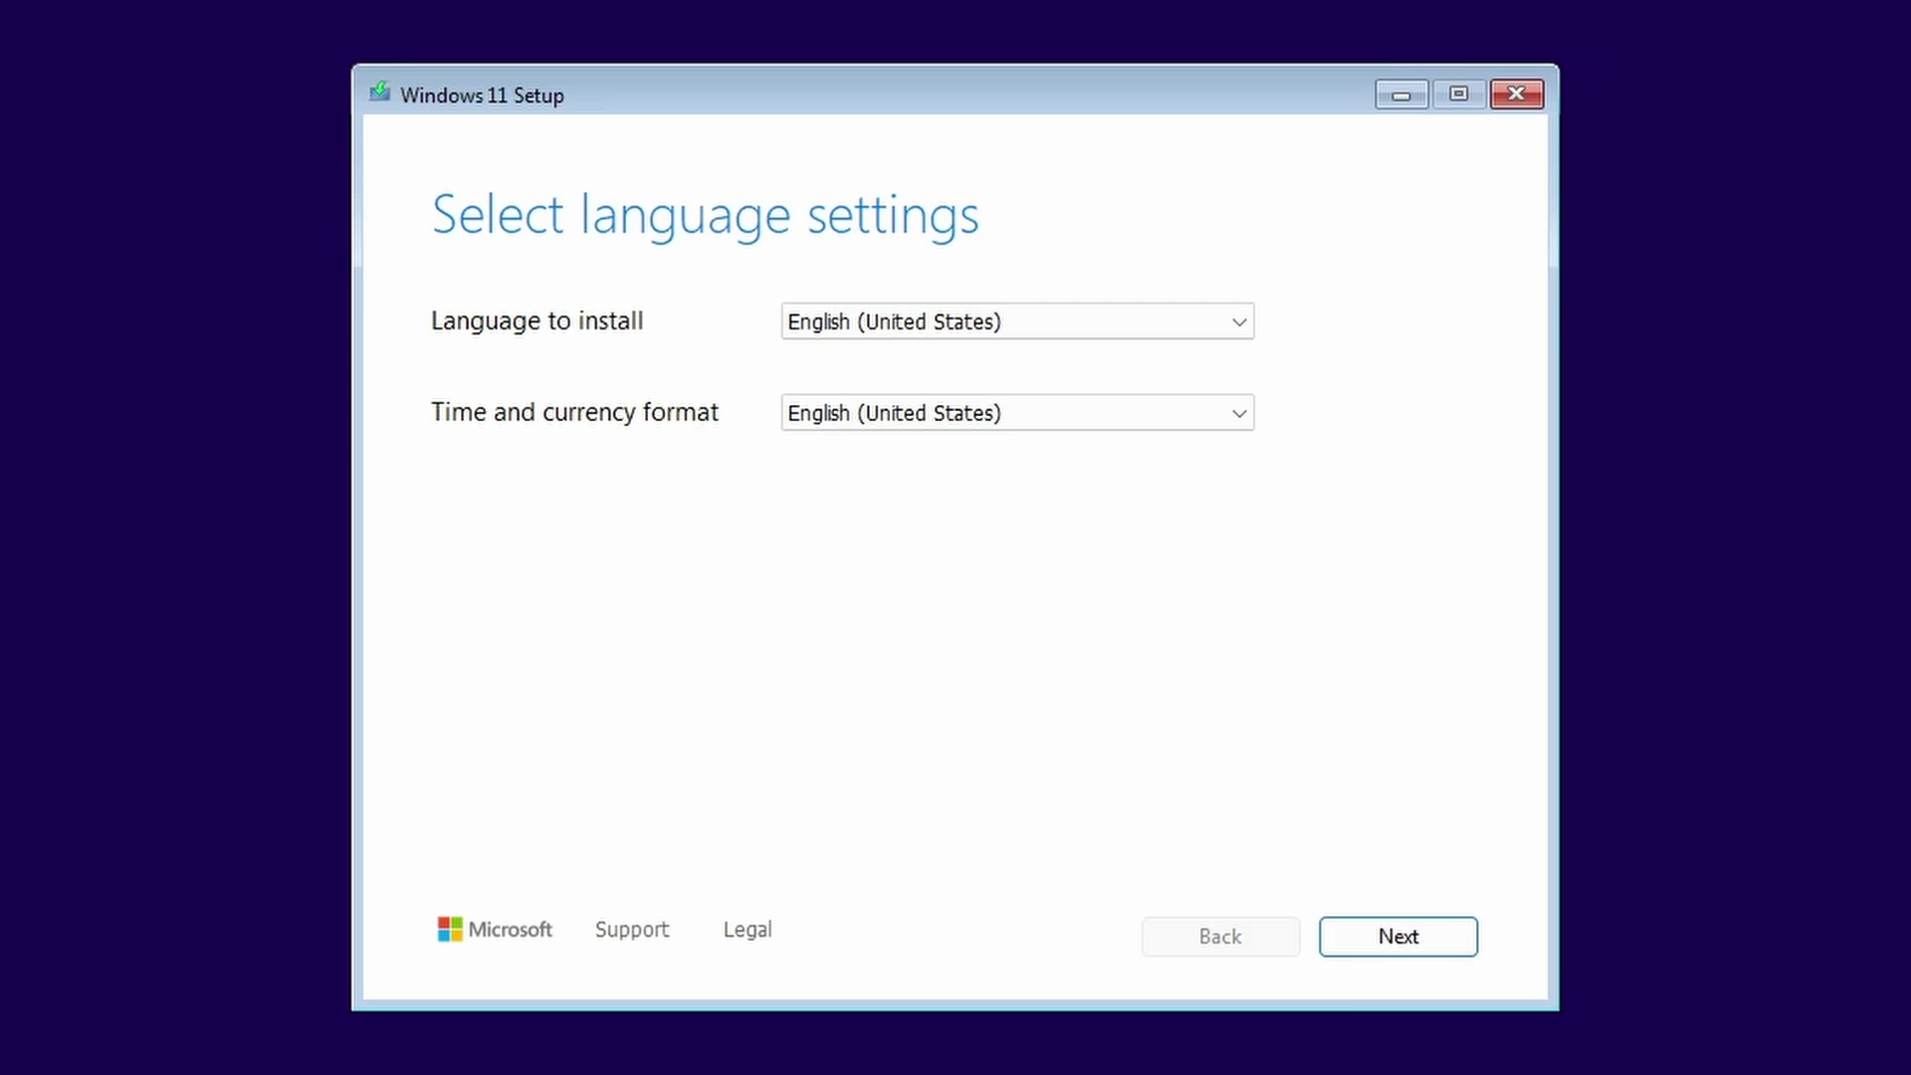
# Step: Keep English (United States) and the US keyboard, then choose a clean Windows 11 install that erases everything
pyautogui.click(1366, 948)
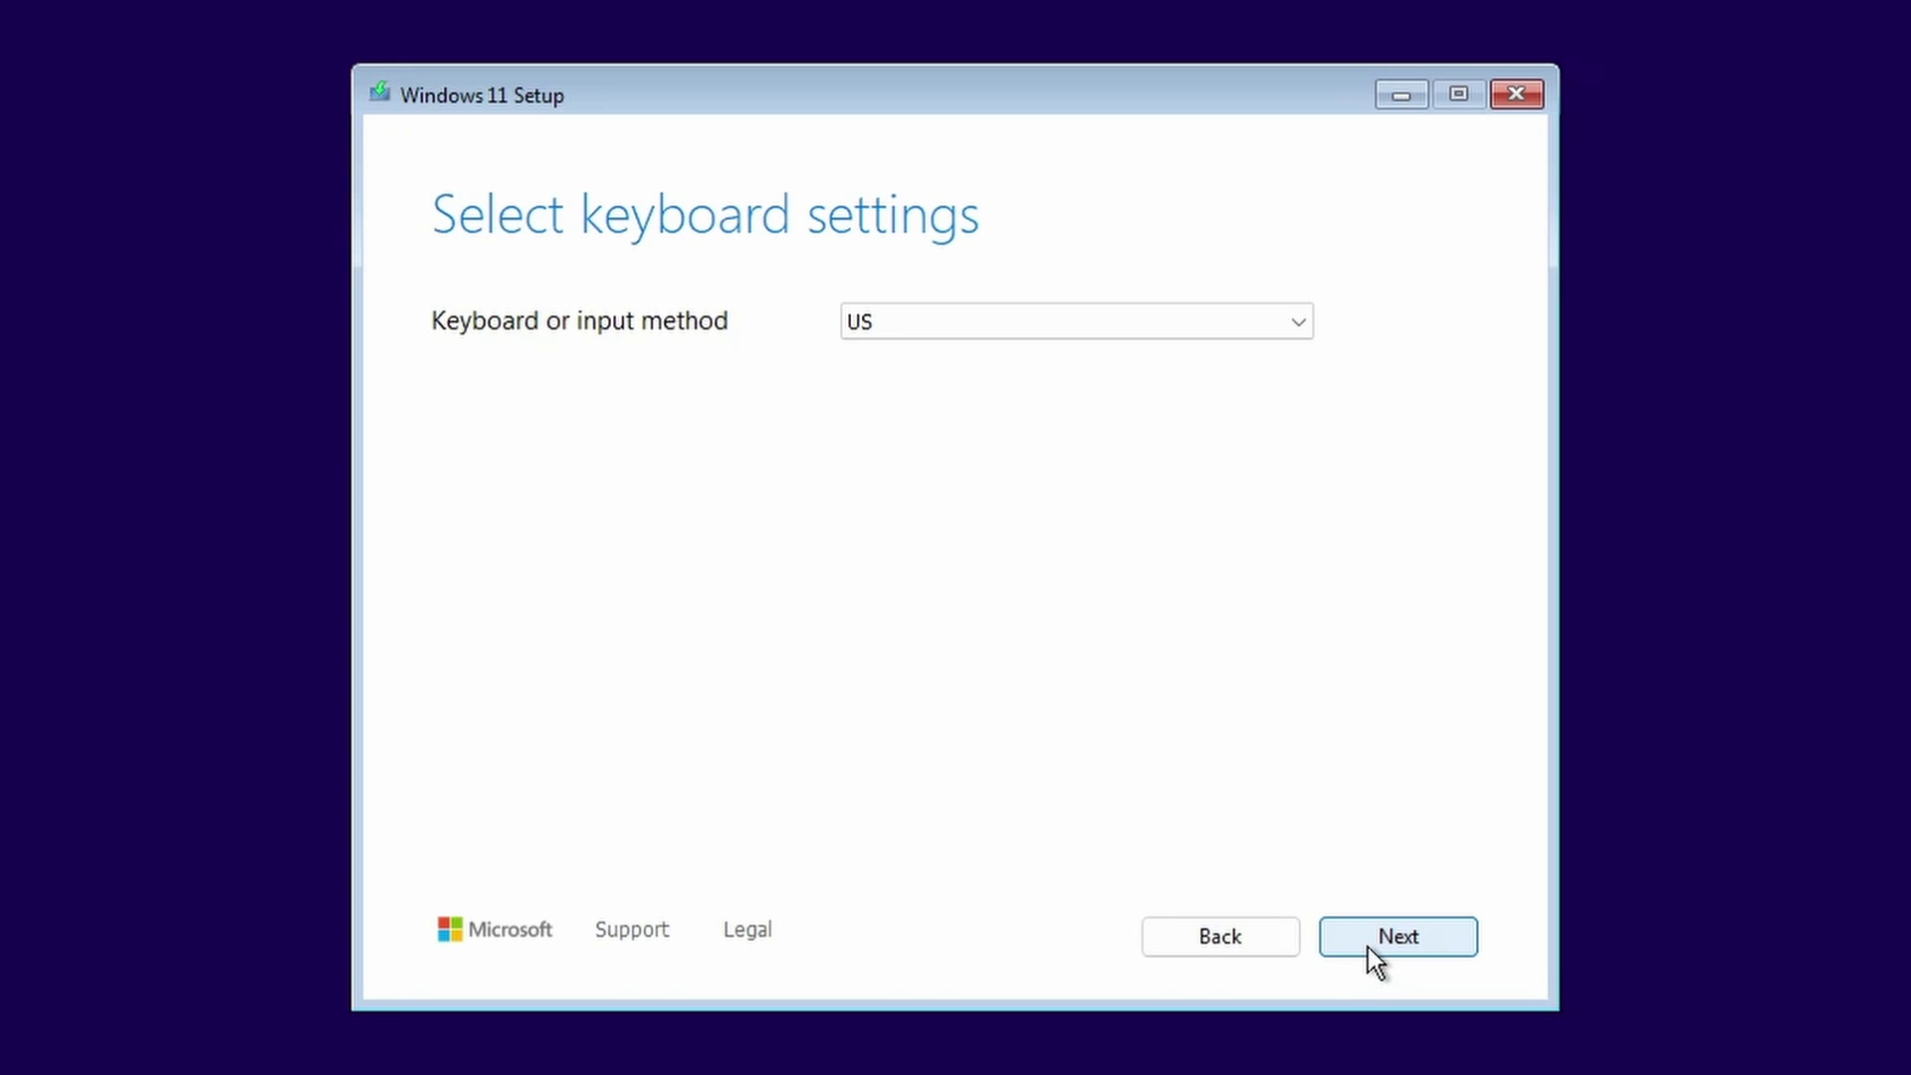
pyautogui.click(1375, 939)
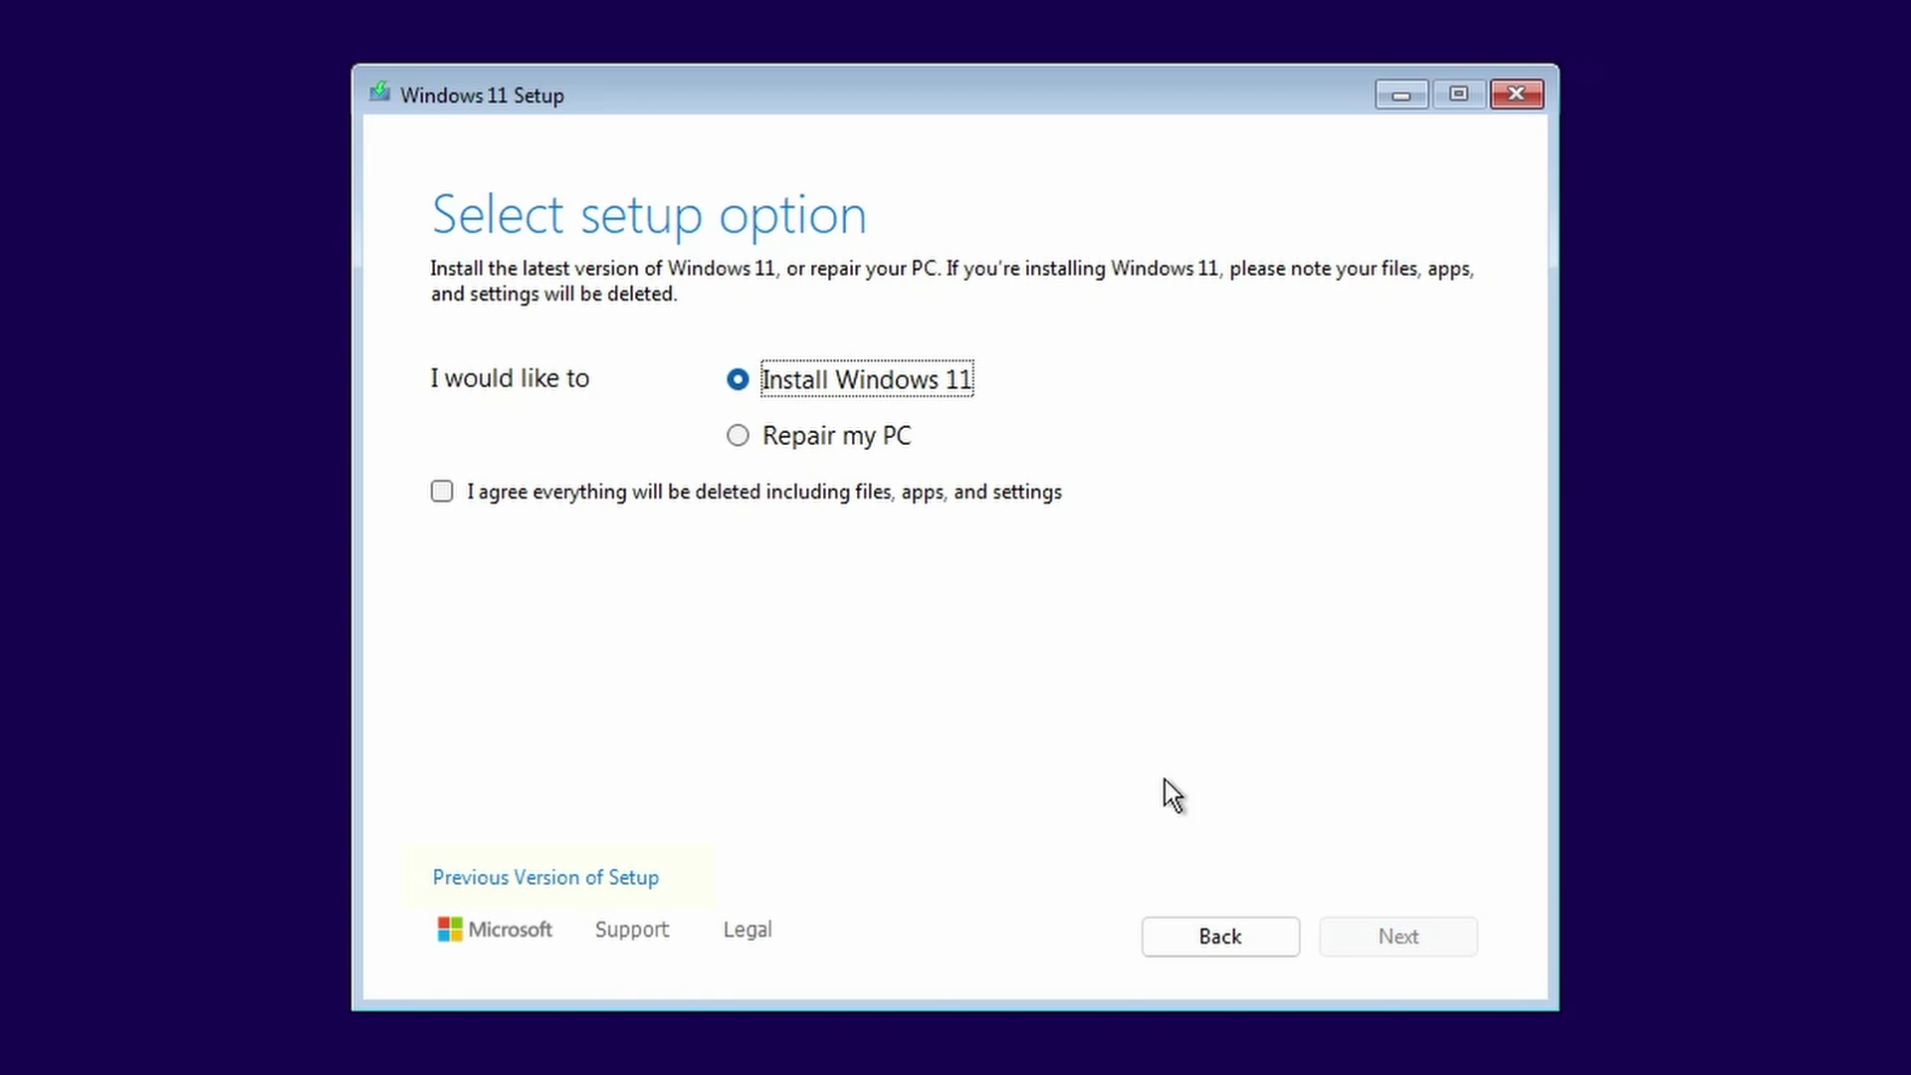
pyautogui.click(911, 490)
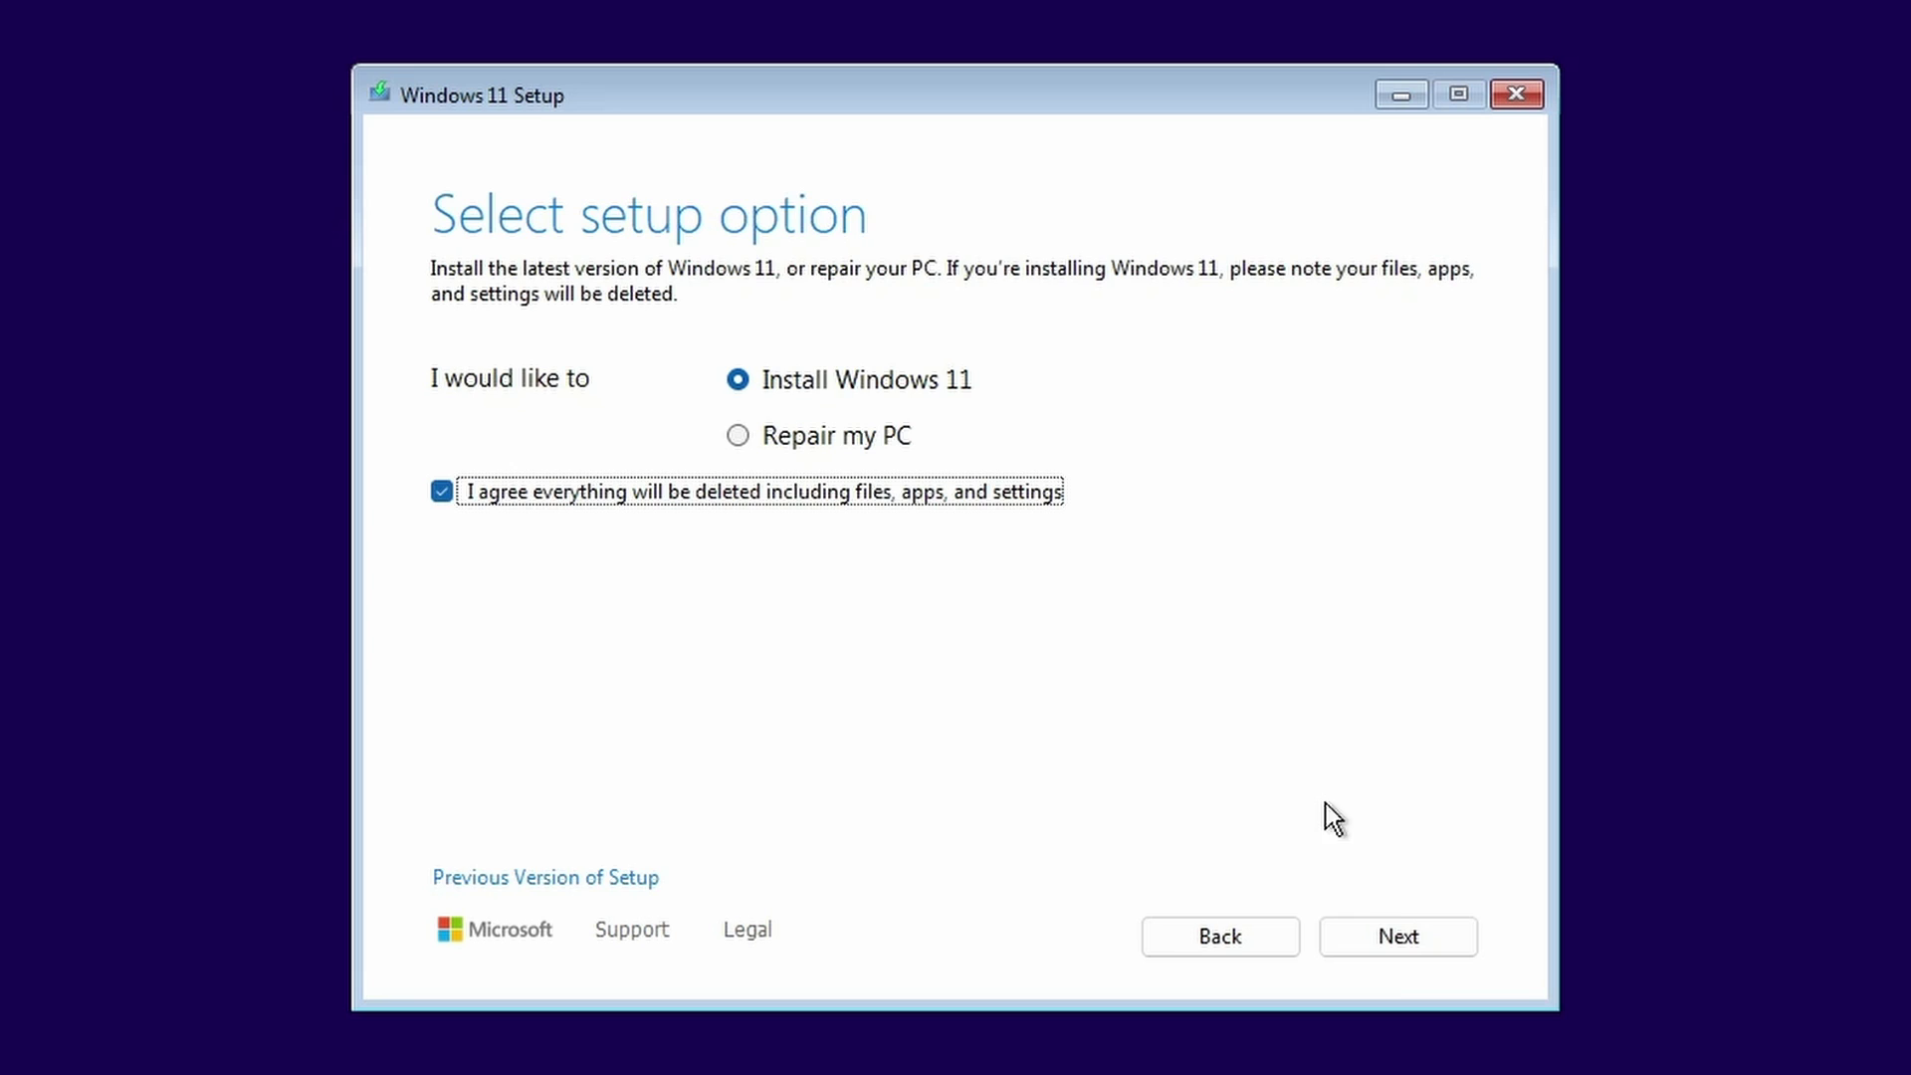
pyautogui.click(1402, 945)
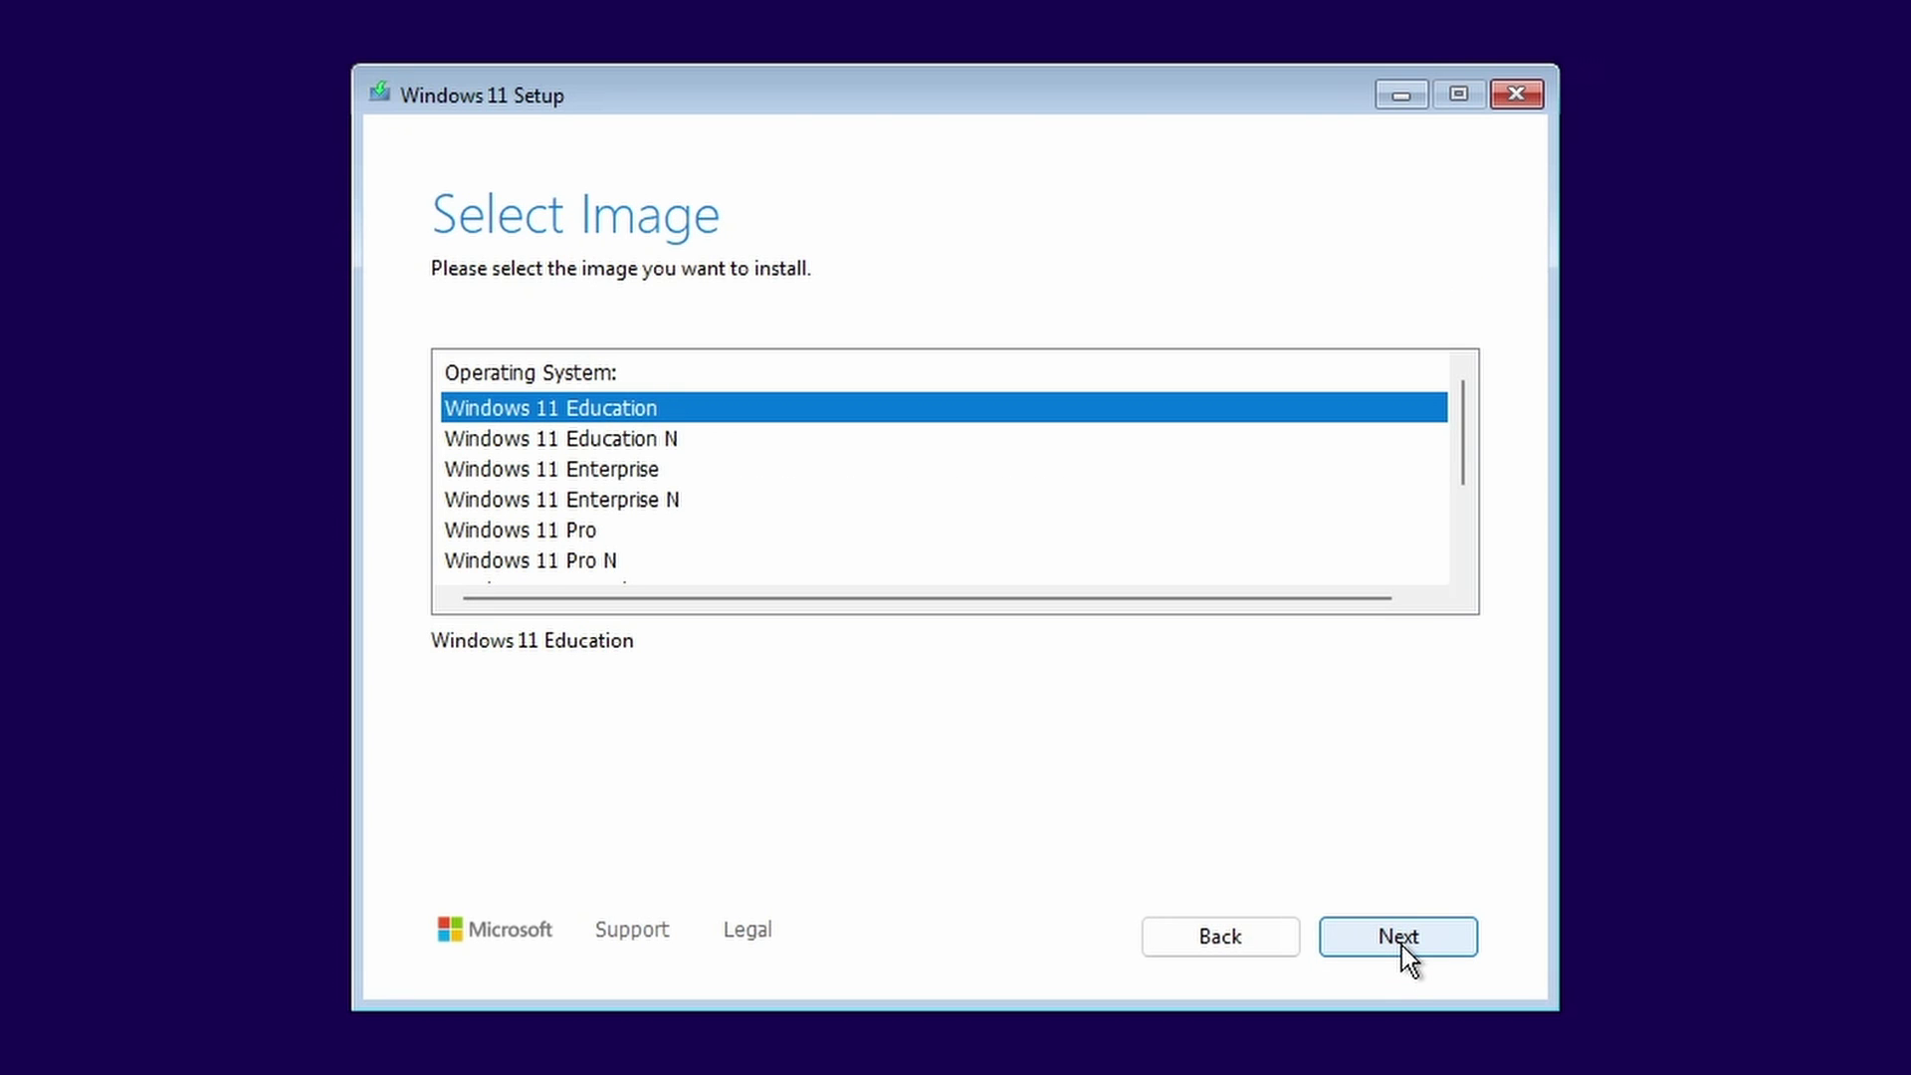
# Step: Pick Windows 11 Pro, accept the licence terms and target the 320 GB unallocated Disk 0
pyautogui.click(571, 533)
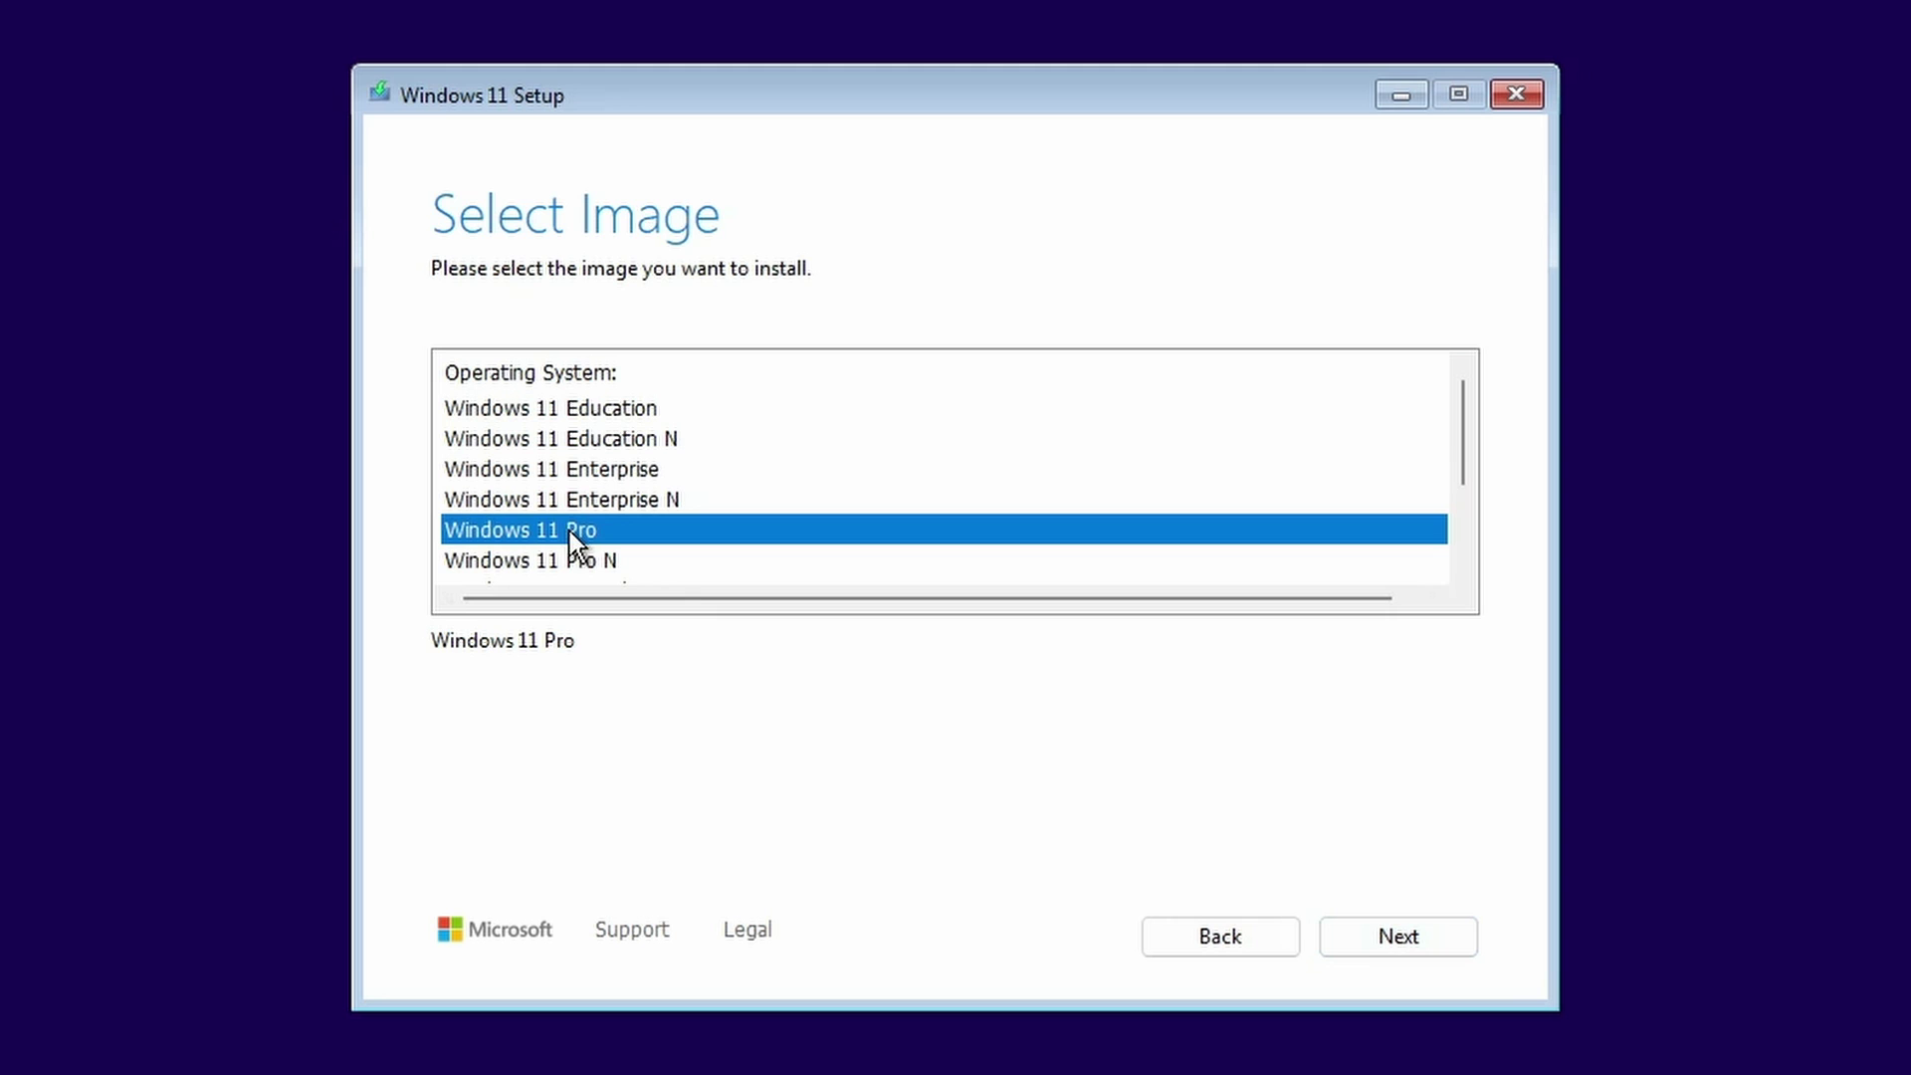
pyautogui.click(1369, 938)
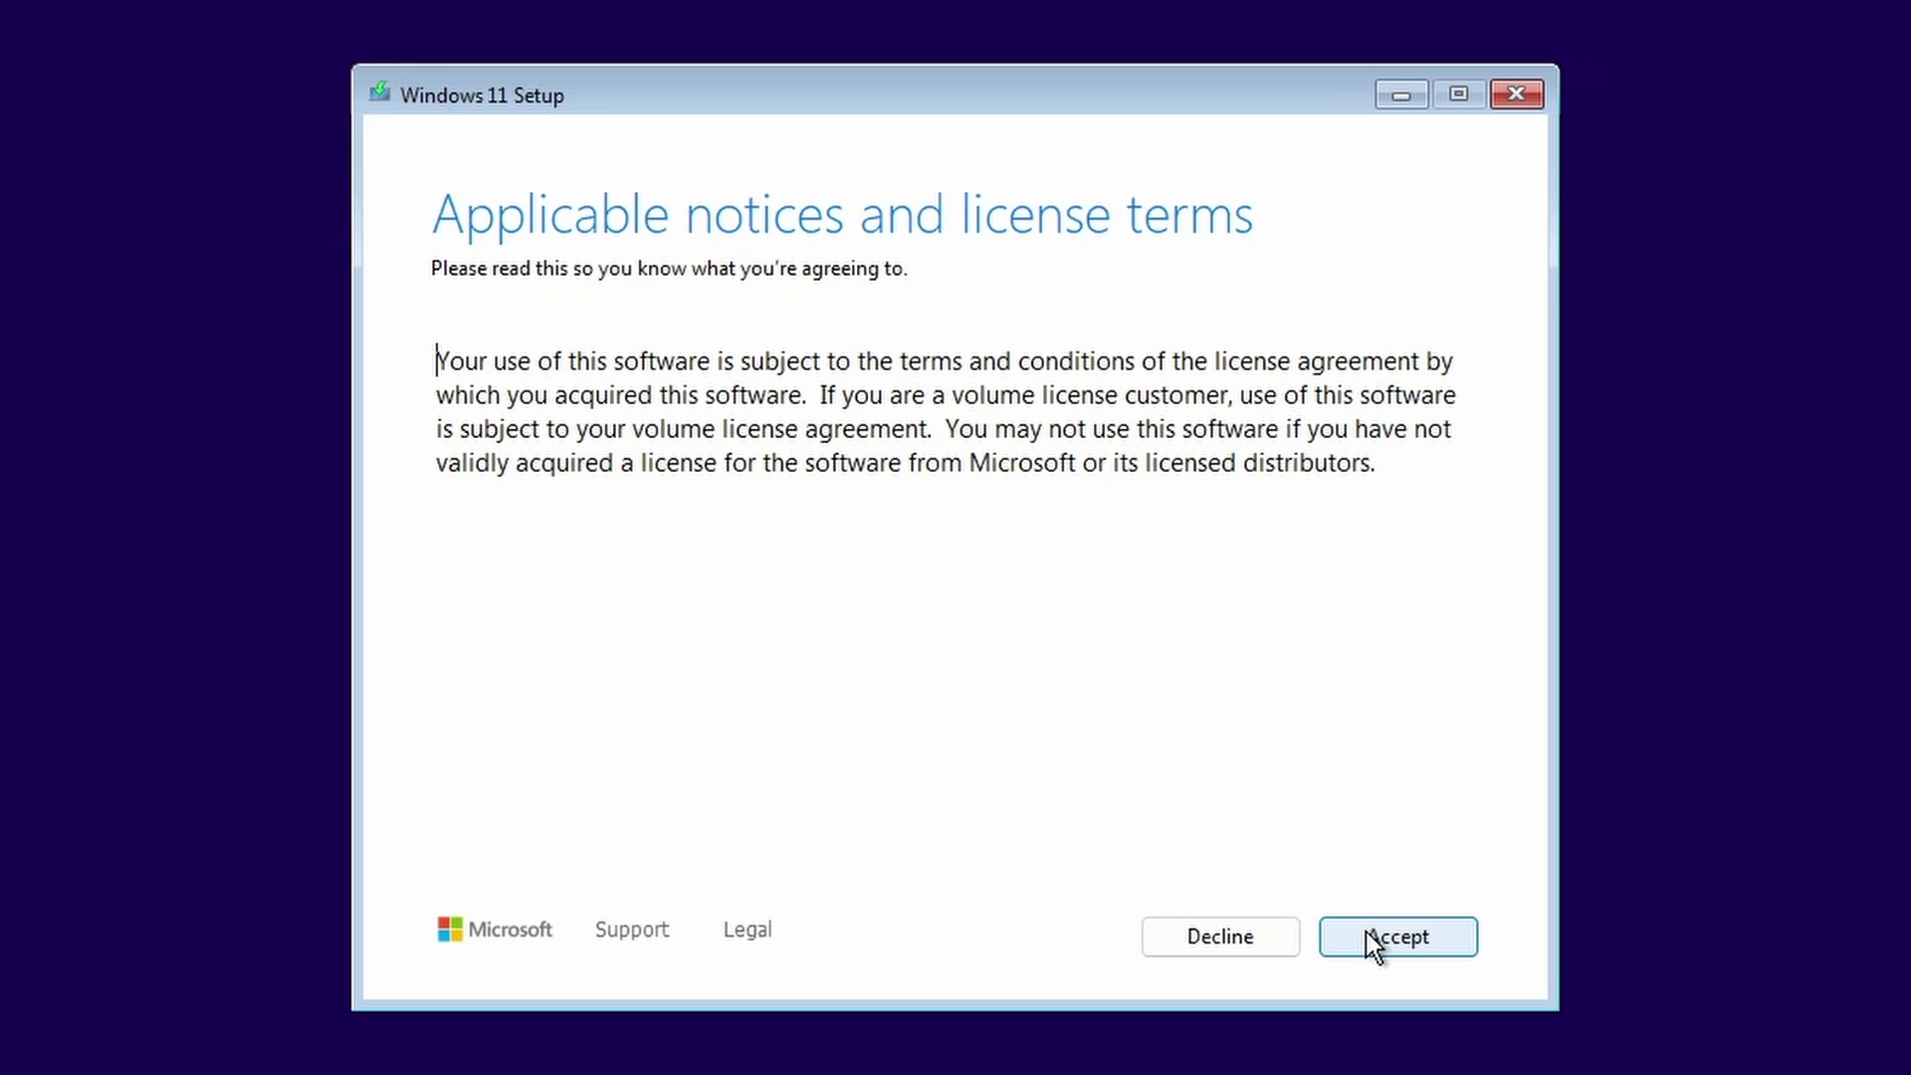
pyautogui.click(1366, 932)
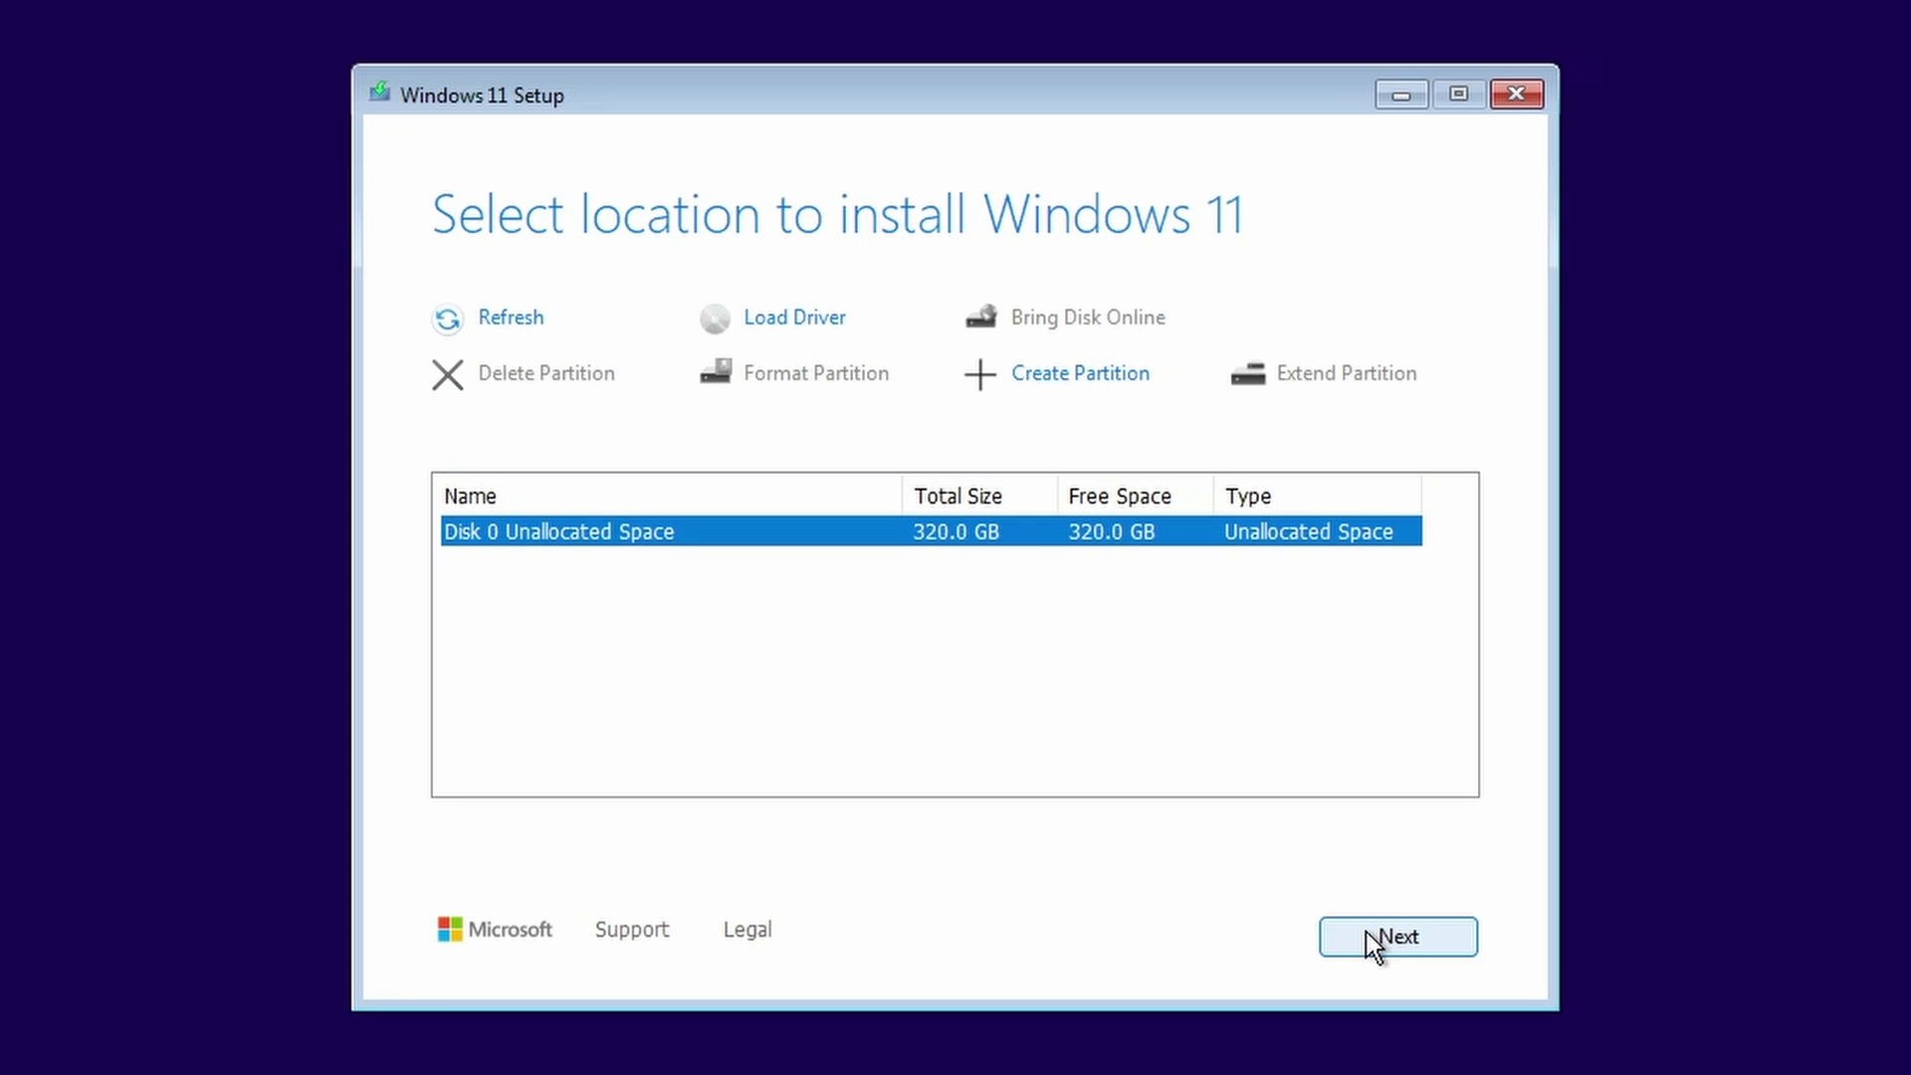
pyautogui.click(1366, 934)
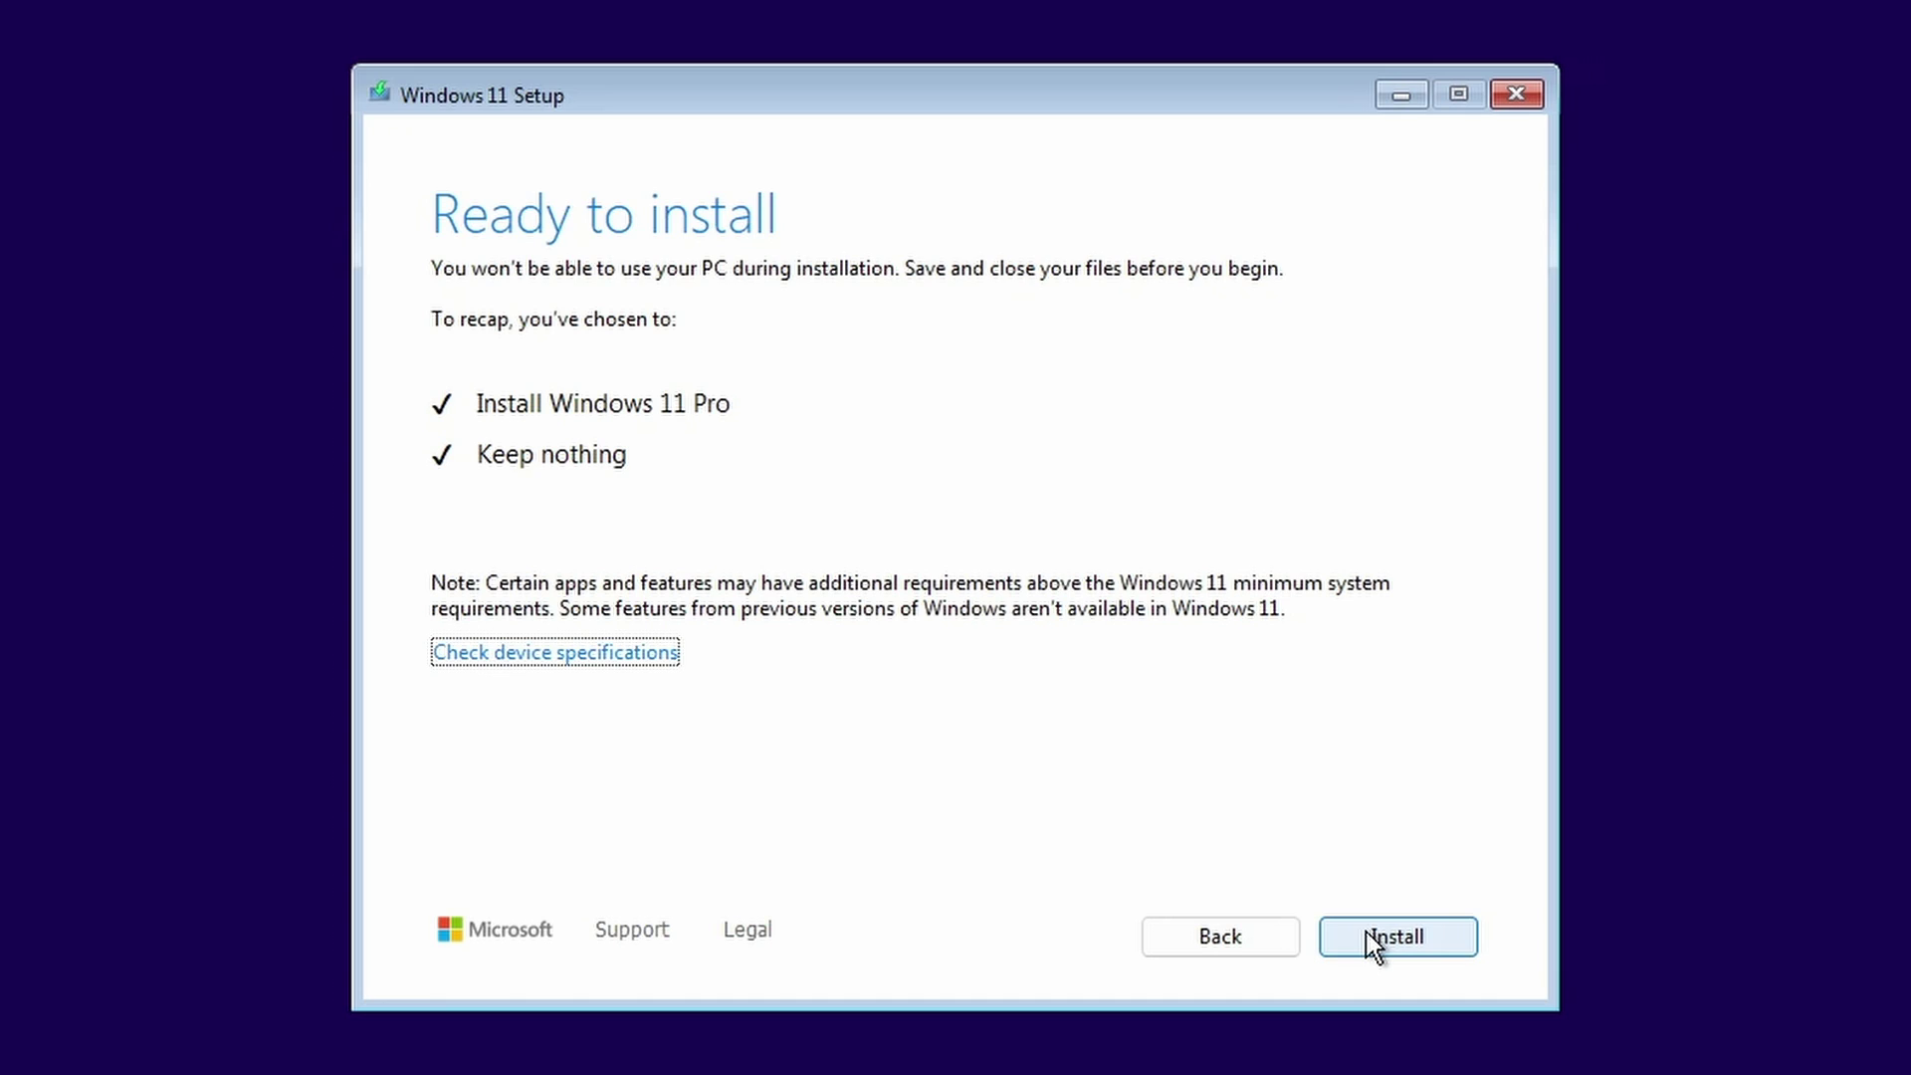
# Step: Start the Windows 11 Pro installation from the Ready to install summary
pyautogui.click(1373, 946)
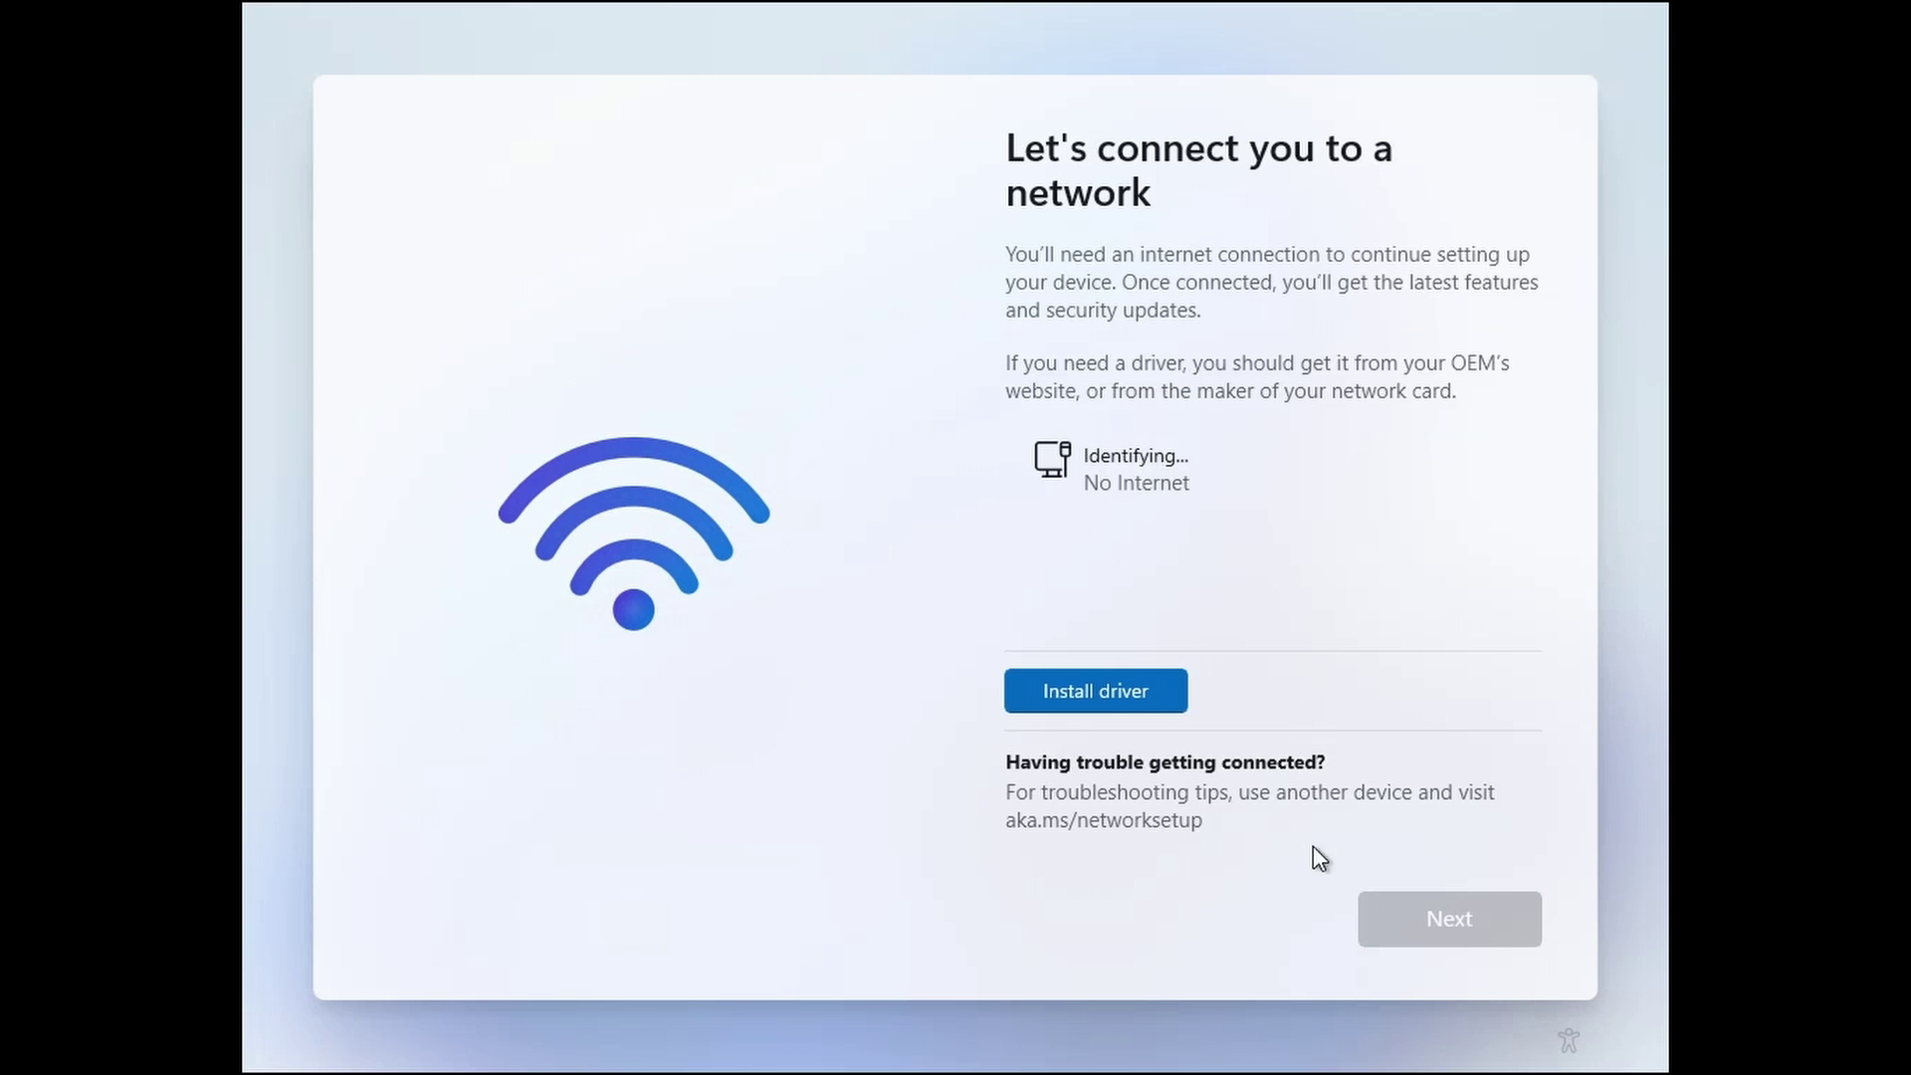
# Step: Install the wired network driver from E:\Wired_driver_29.1_x64\PRO40GB\Winx64\W11
pyautogui.click(1103, 687)
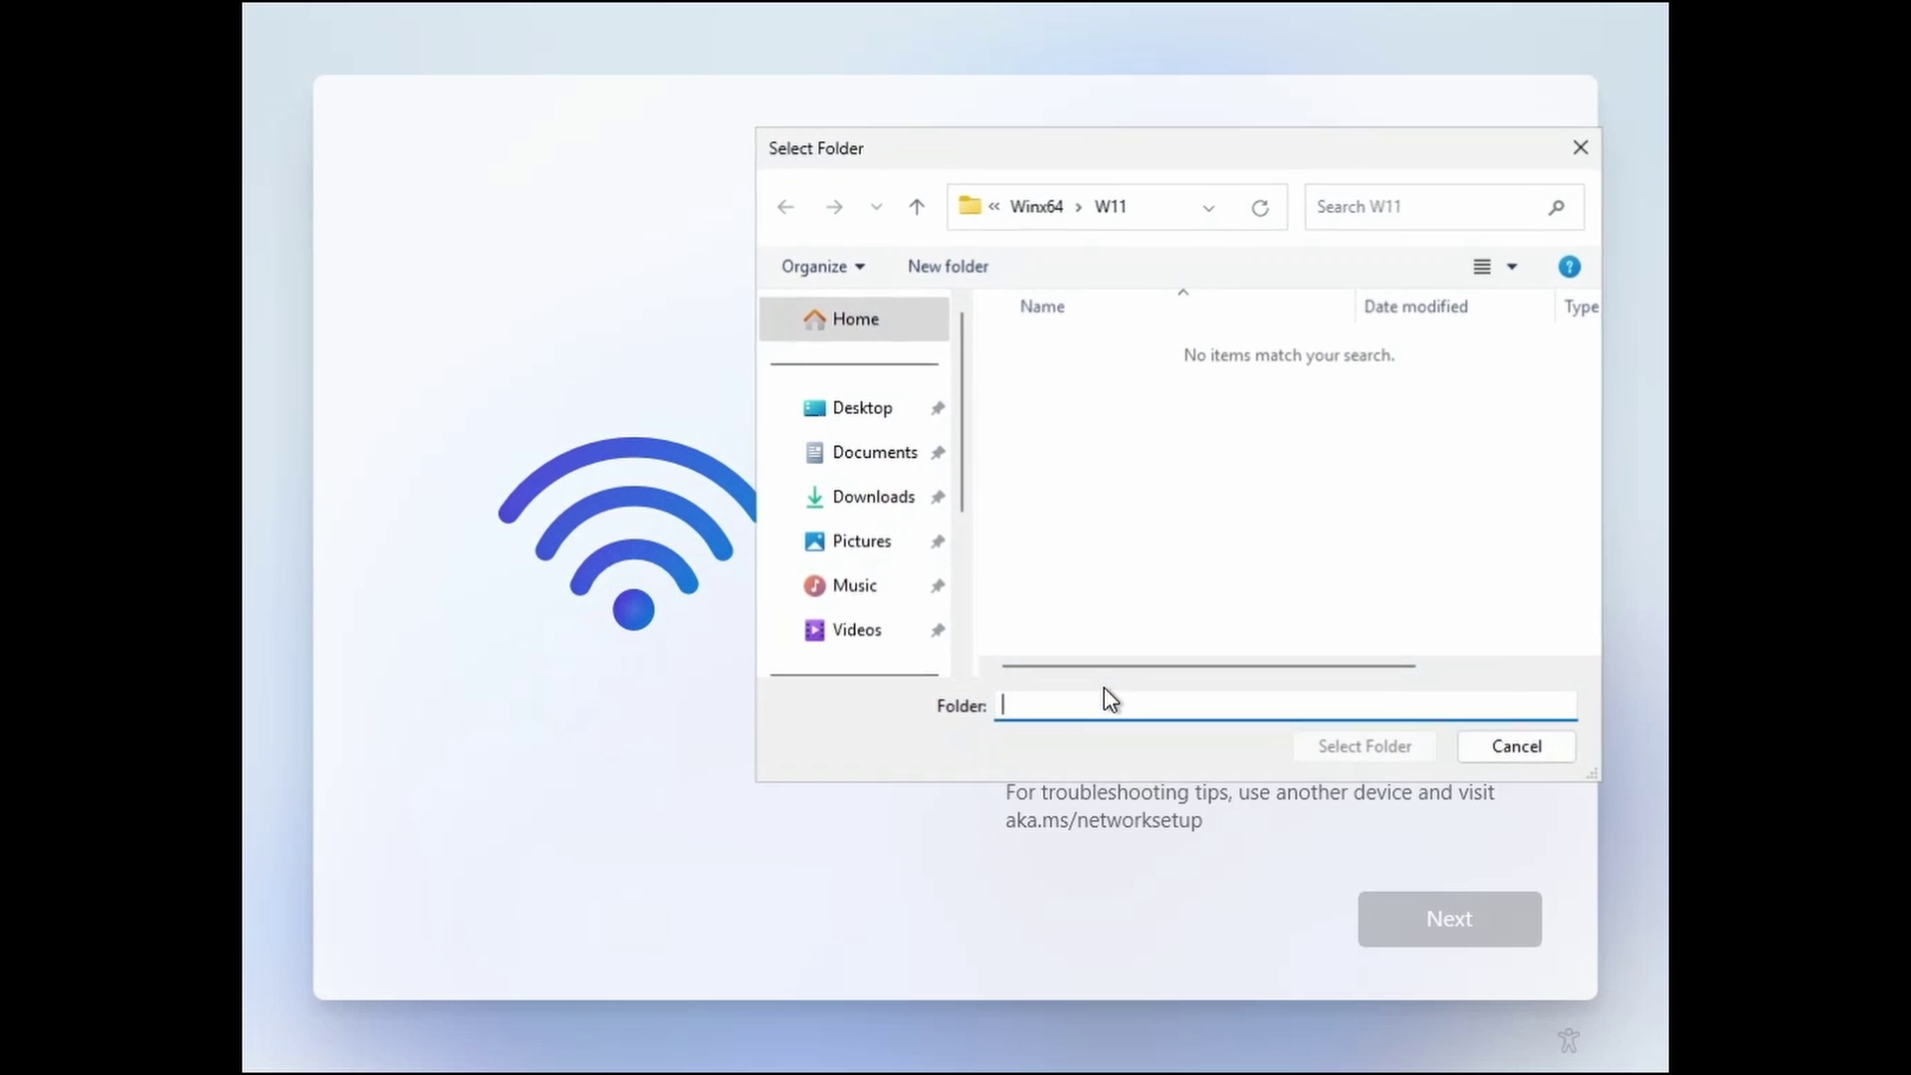
pyautogui.scroll(-1, 886, 597)
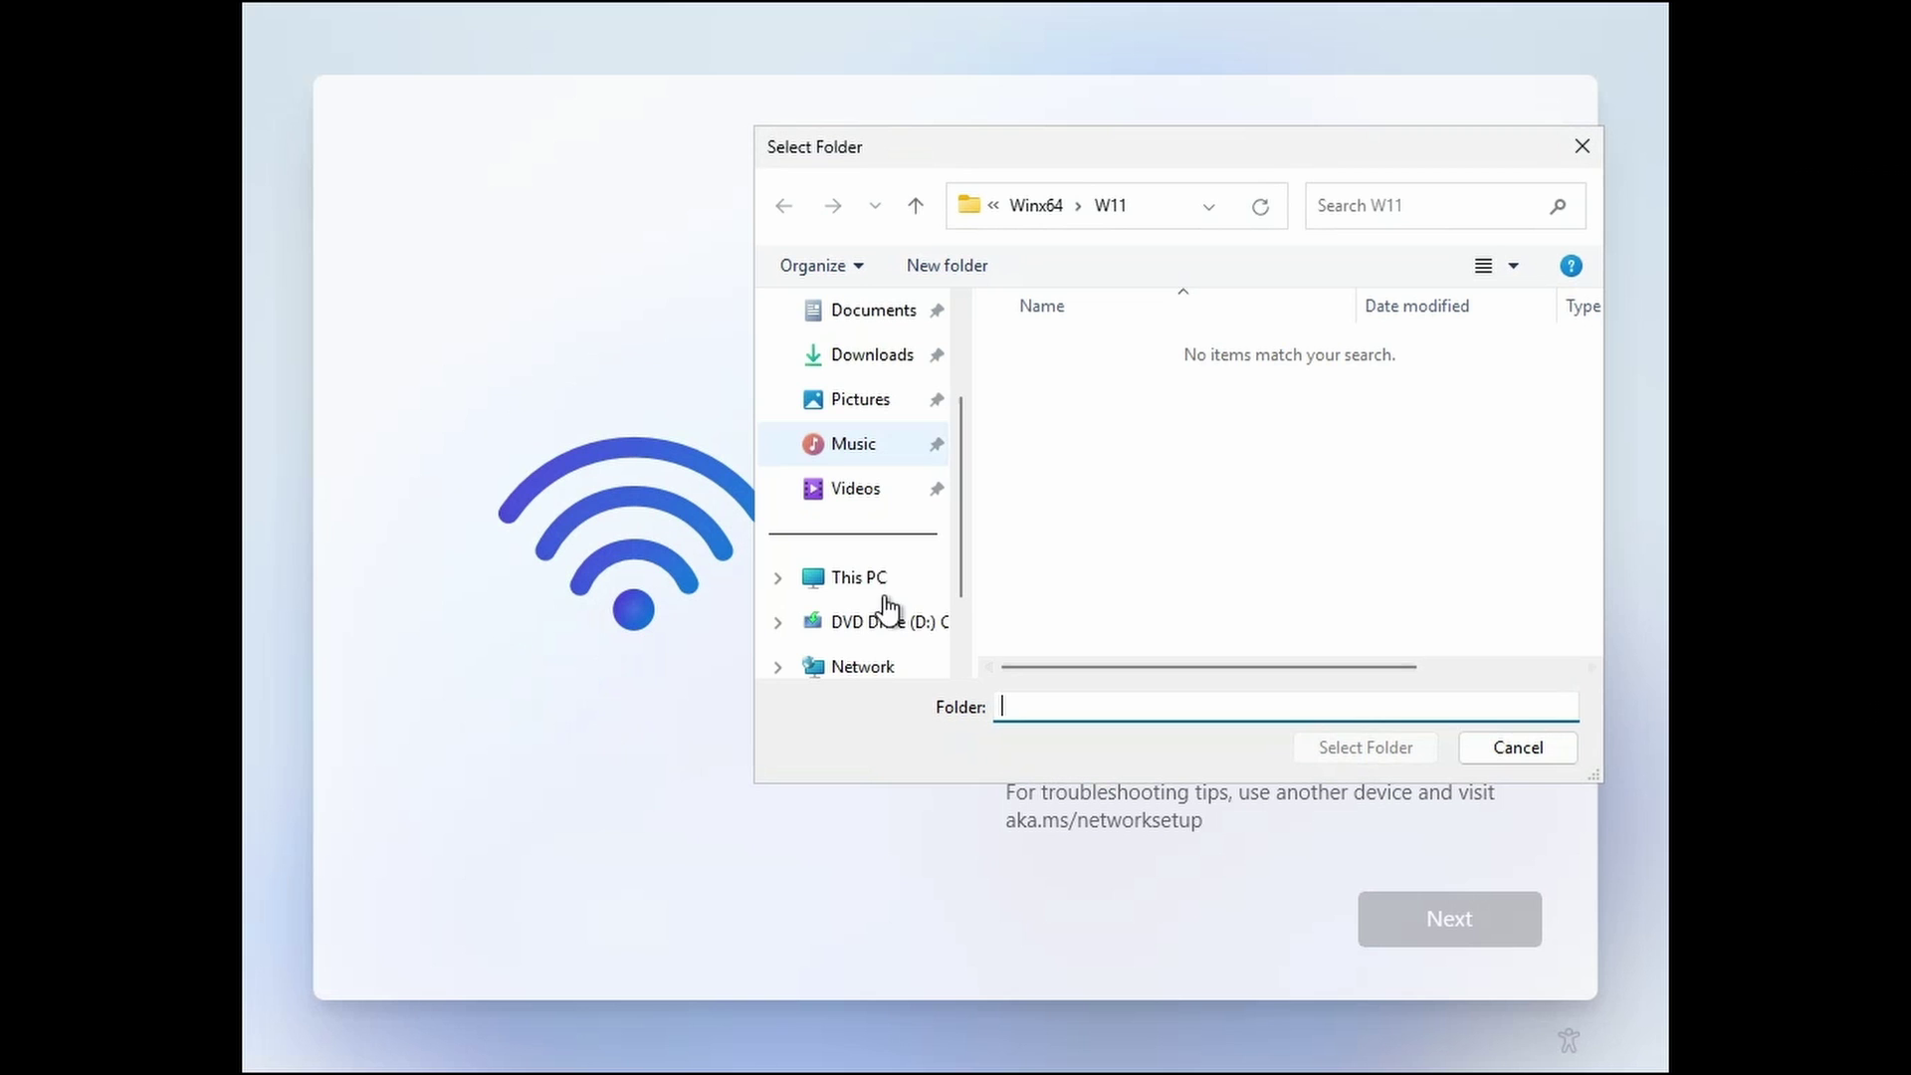
pyautogui.click(858, 584)
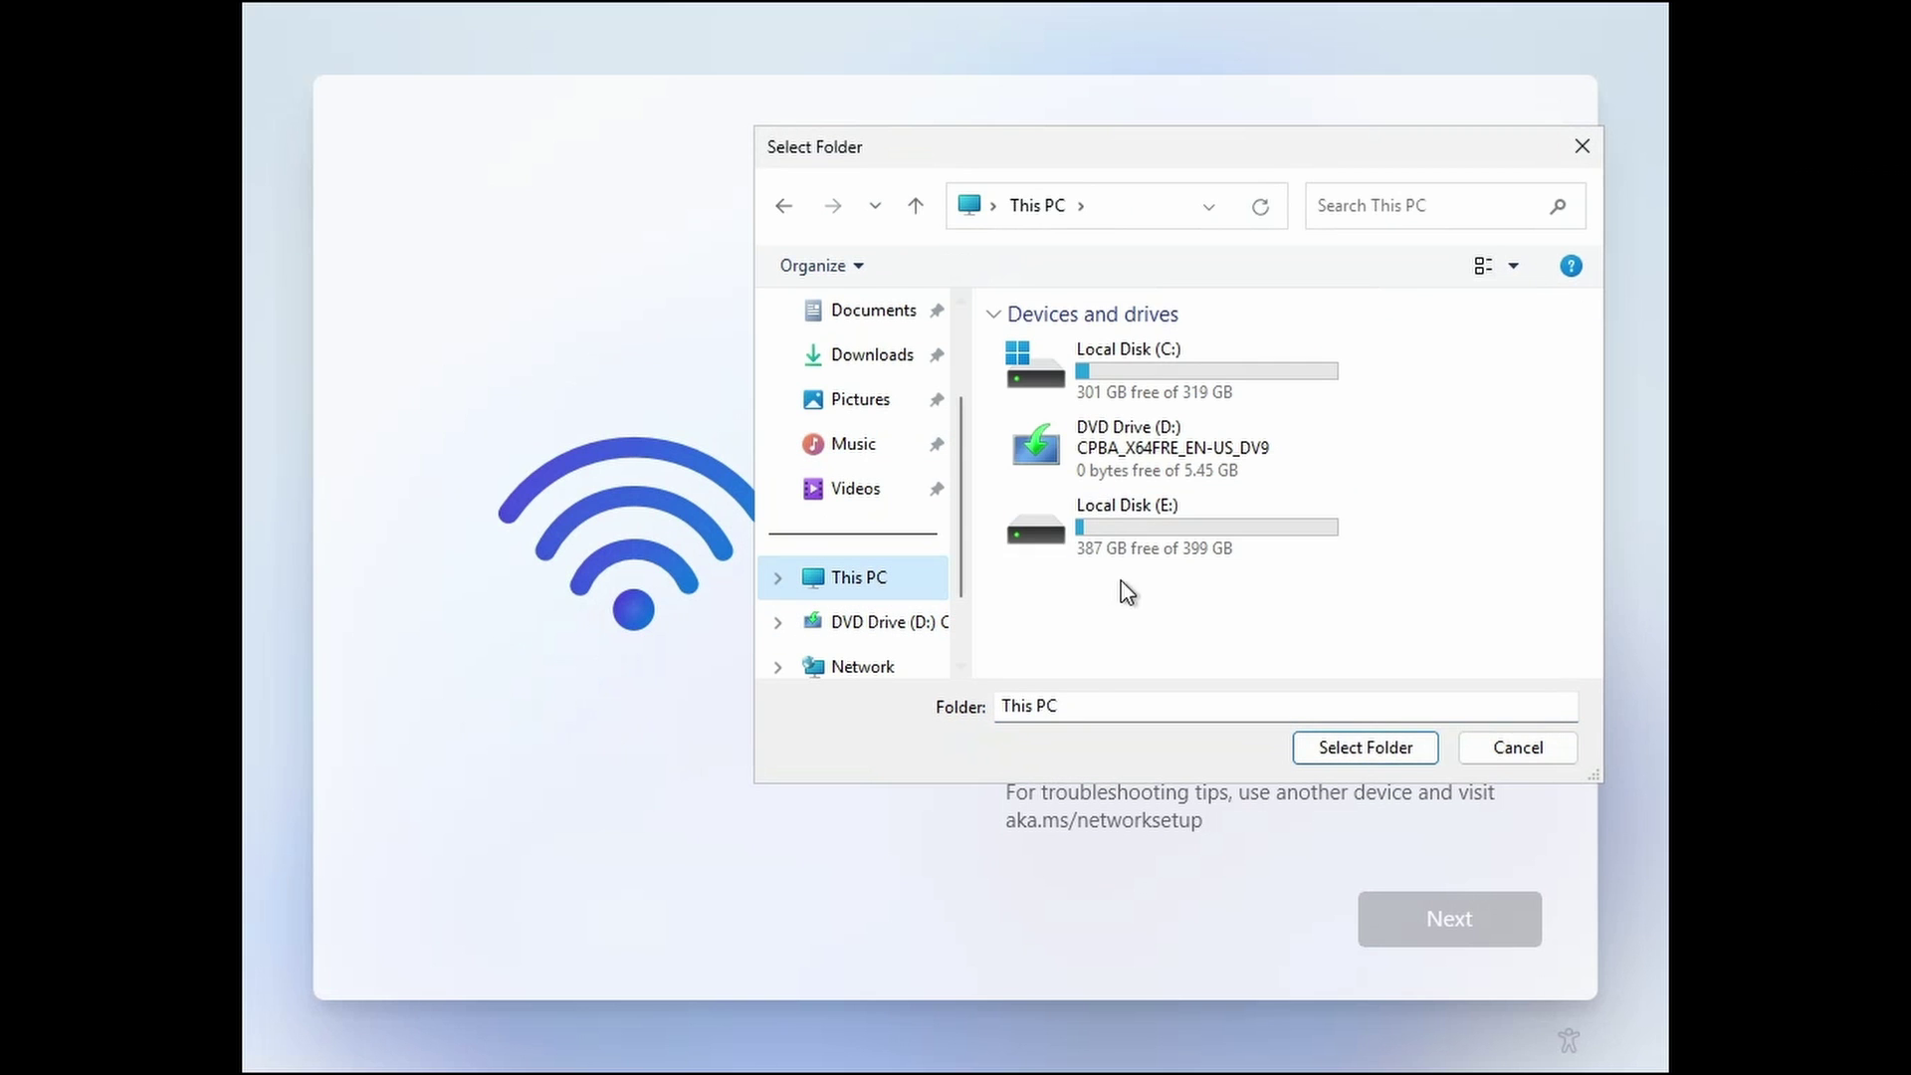
pyautogui.doubleClick(1124, 538)
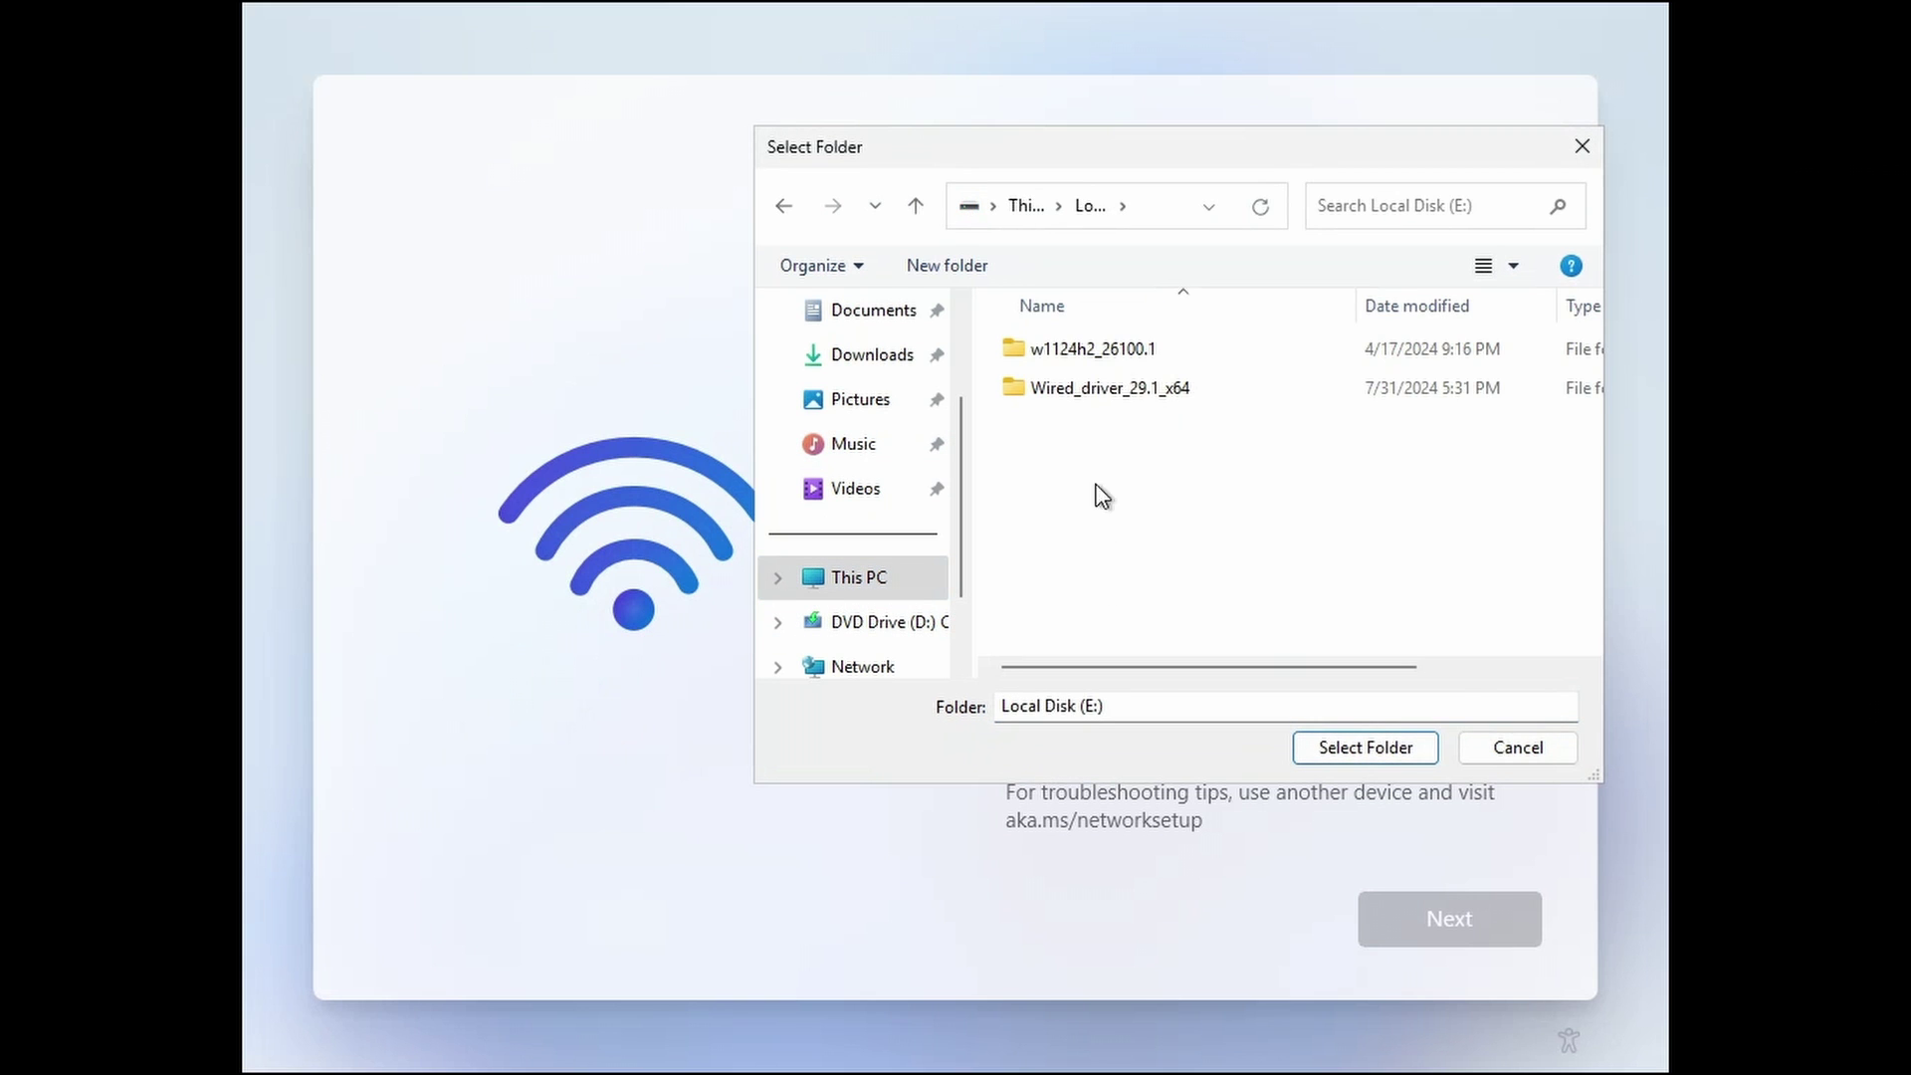
pyautogui.doubleClick(1090, 391)
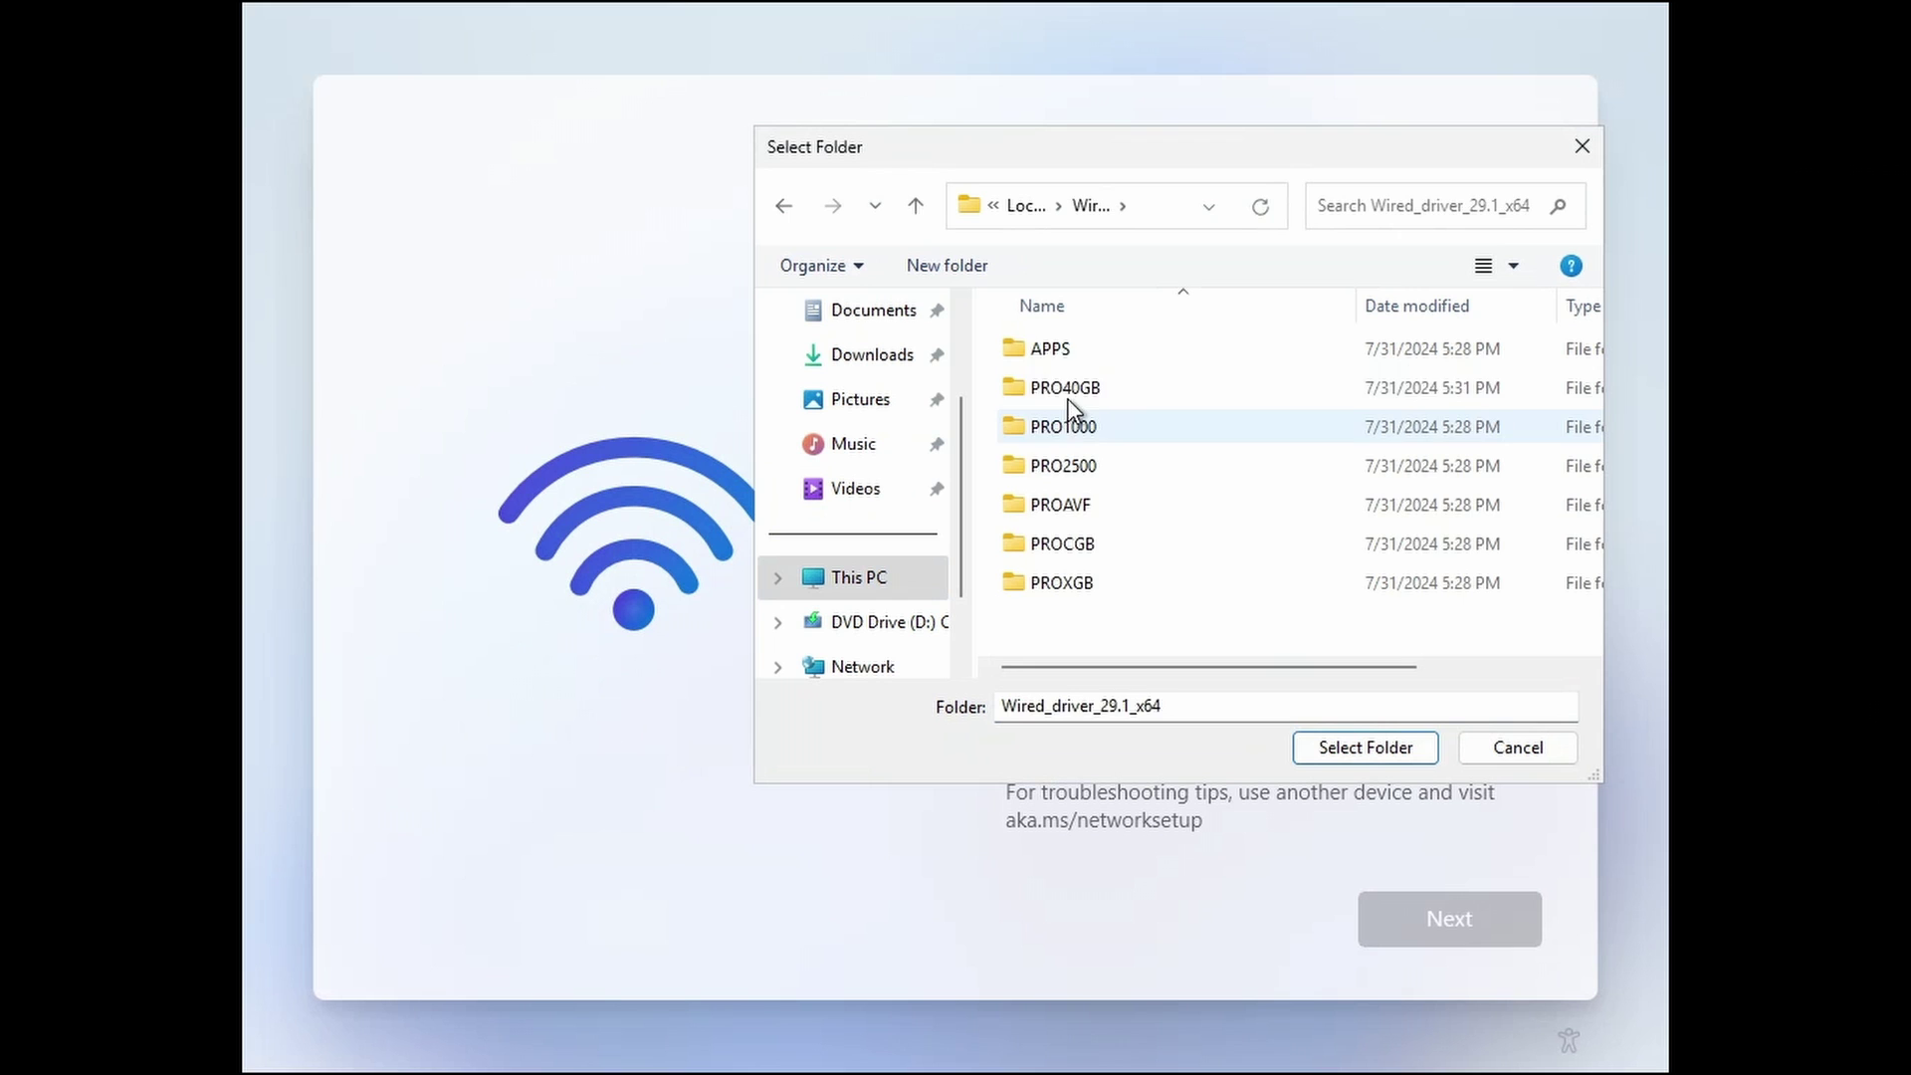
pyautogui.doubleClick(1069, 391)
pyautogui.doubleClick(1060, 351)
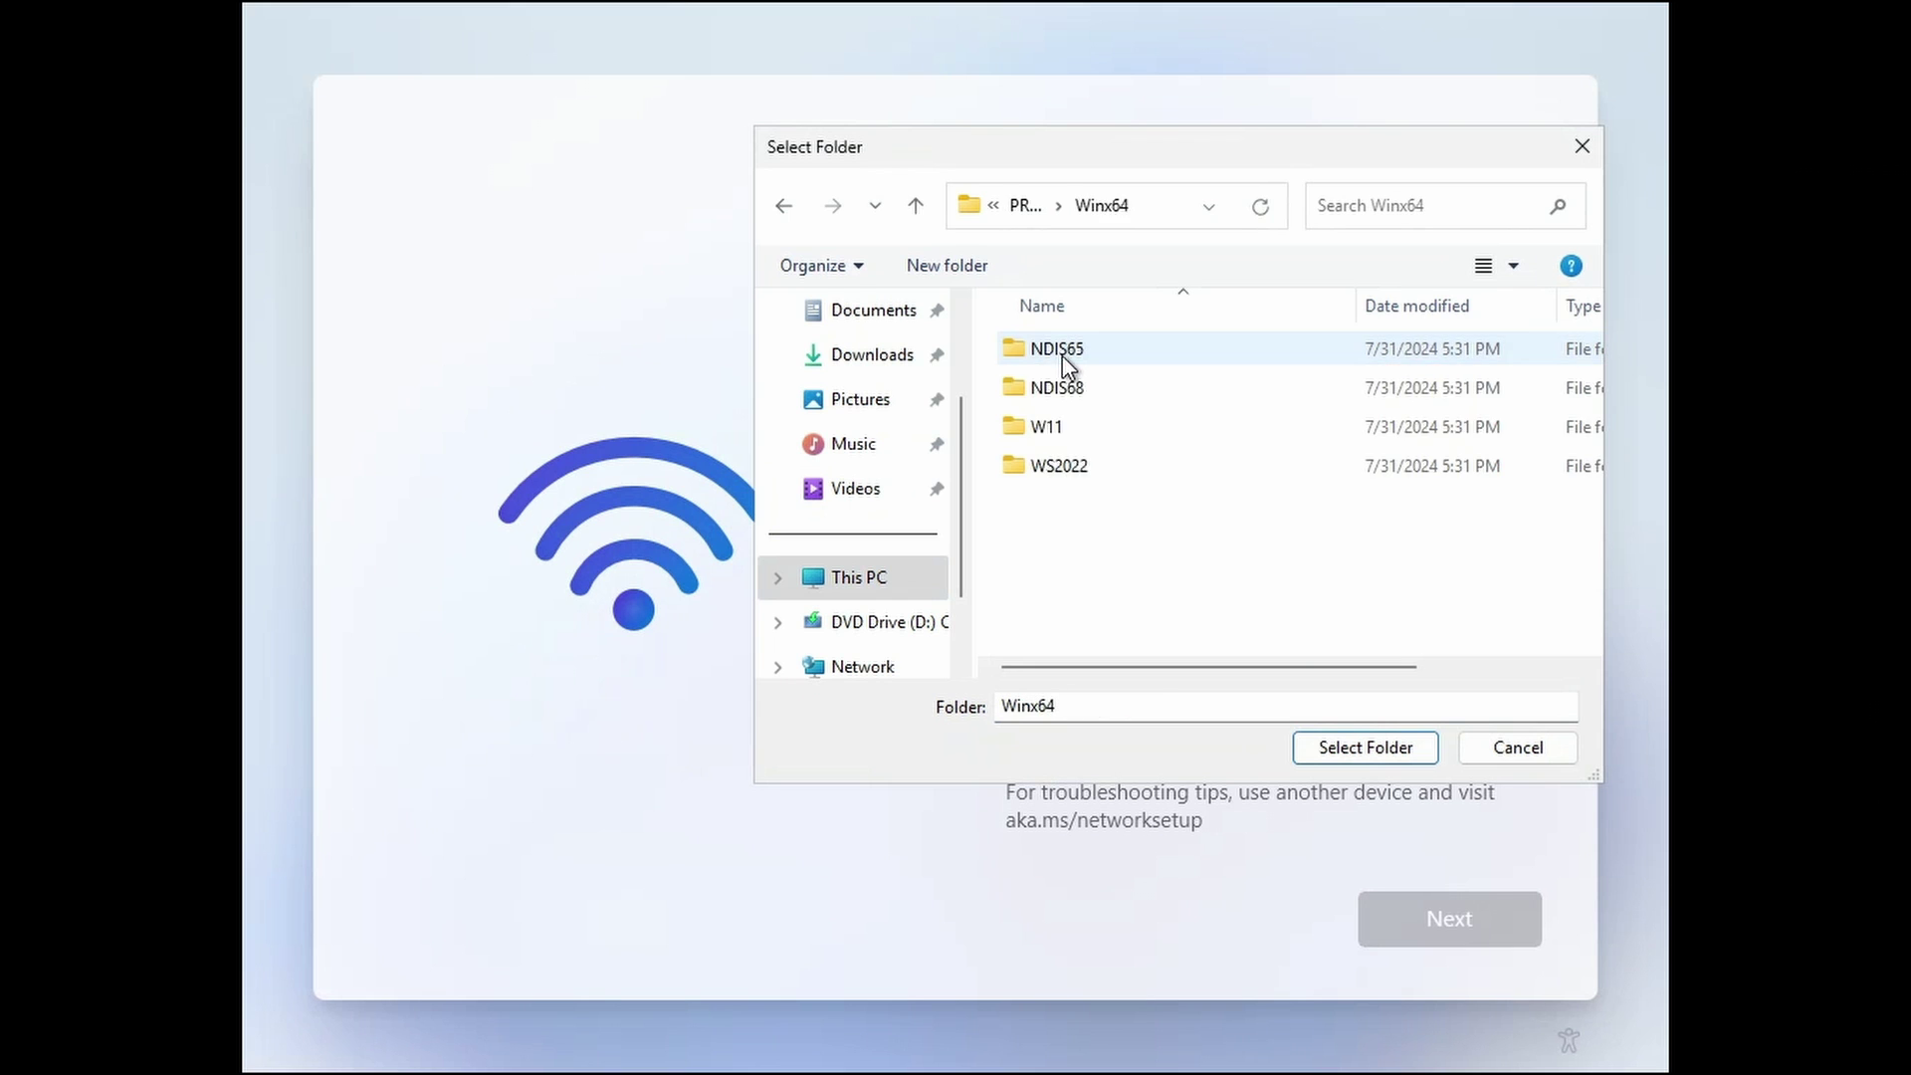
pyautogui.click(1036, 430)
pyautogui.doubleClick(1035, 427)
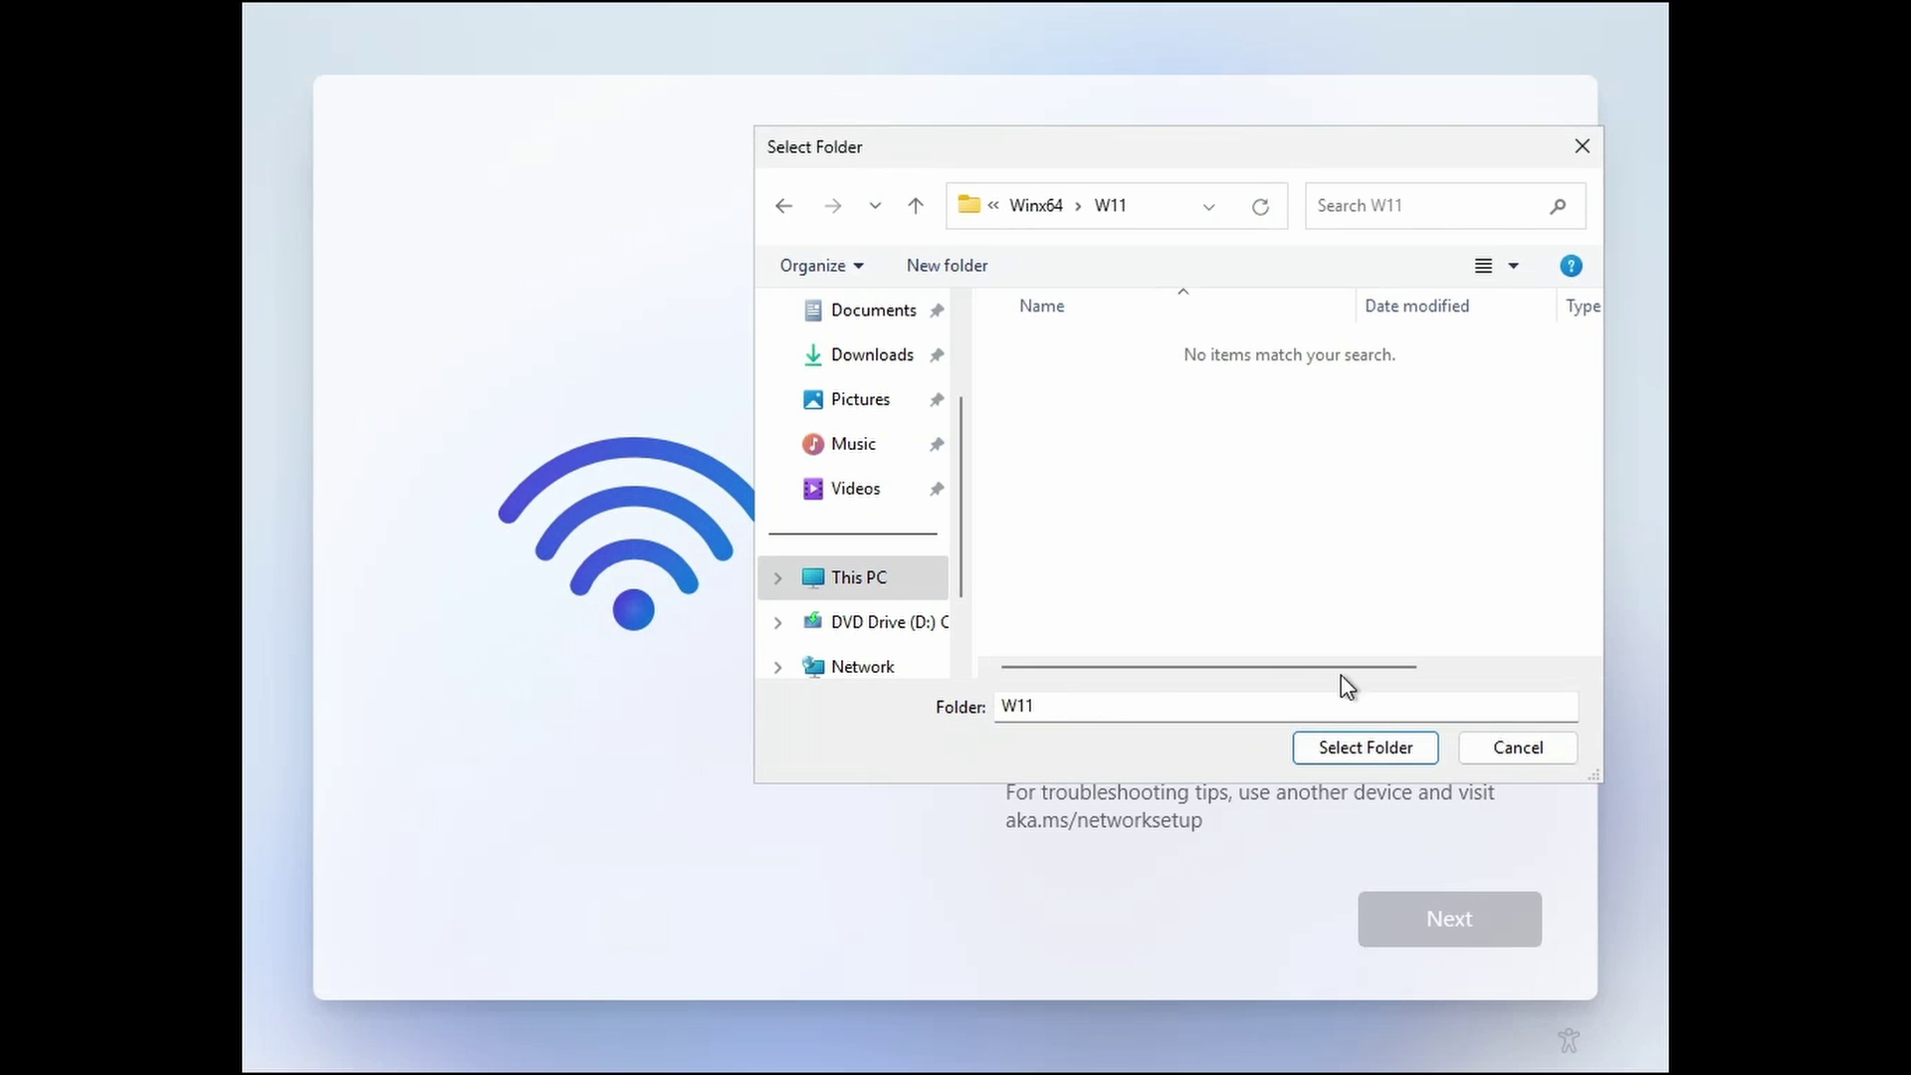
pyautogui.click(1364, 748)
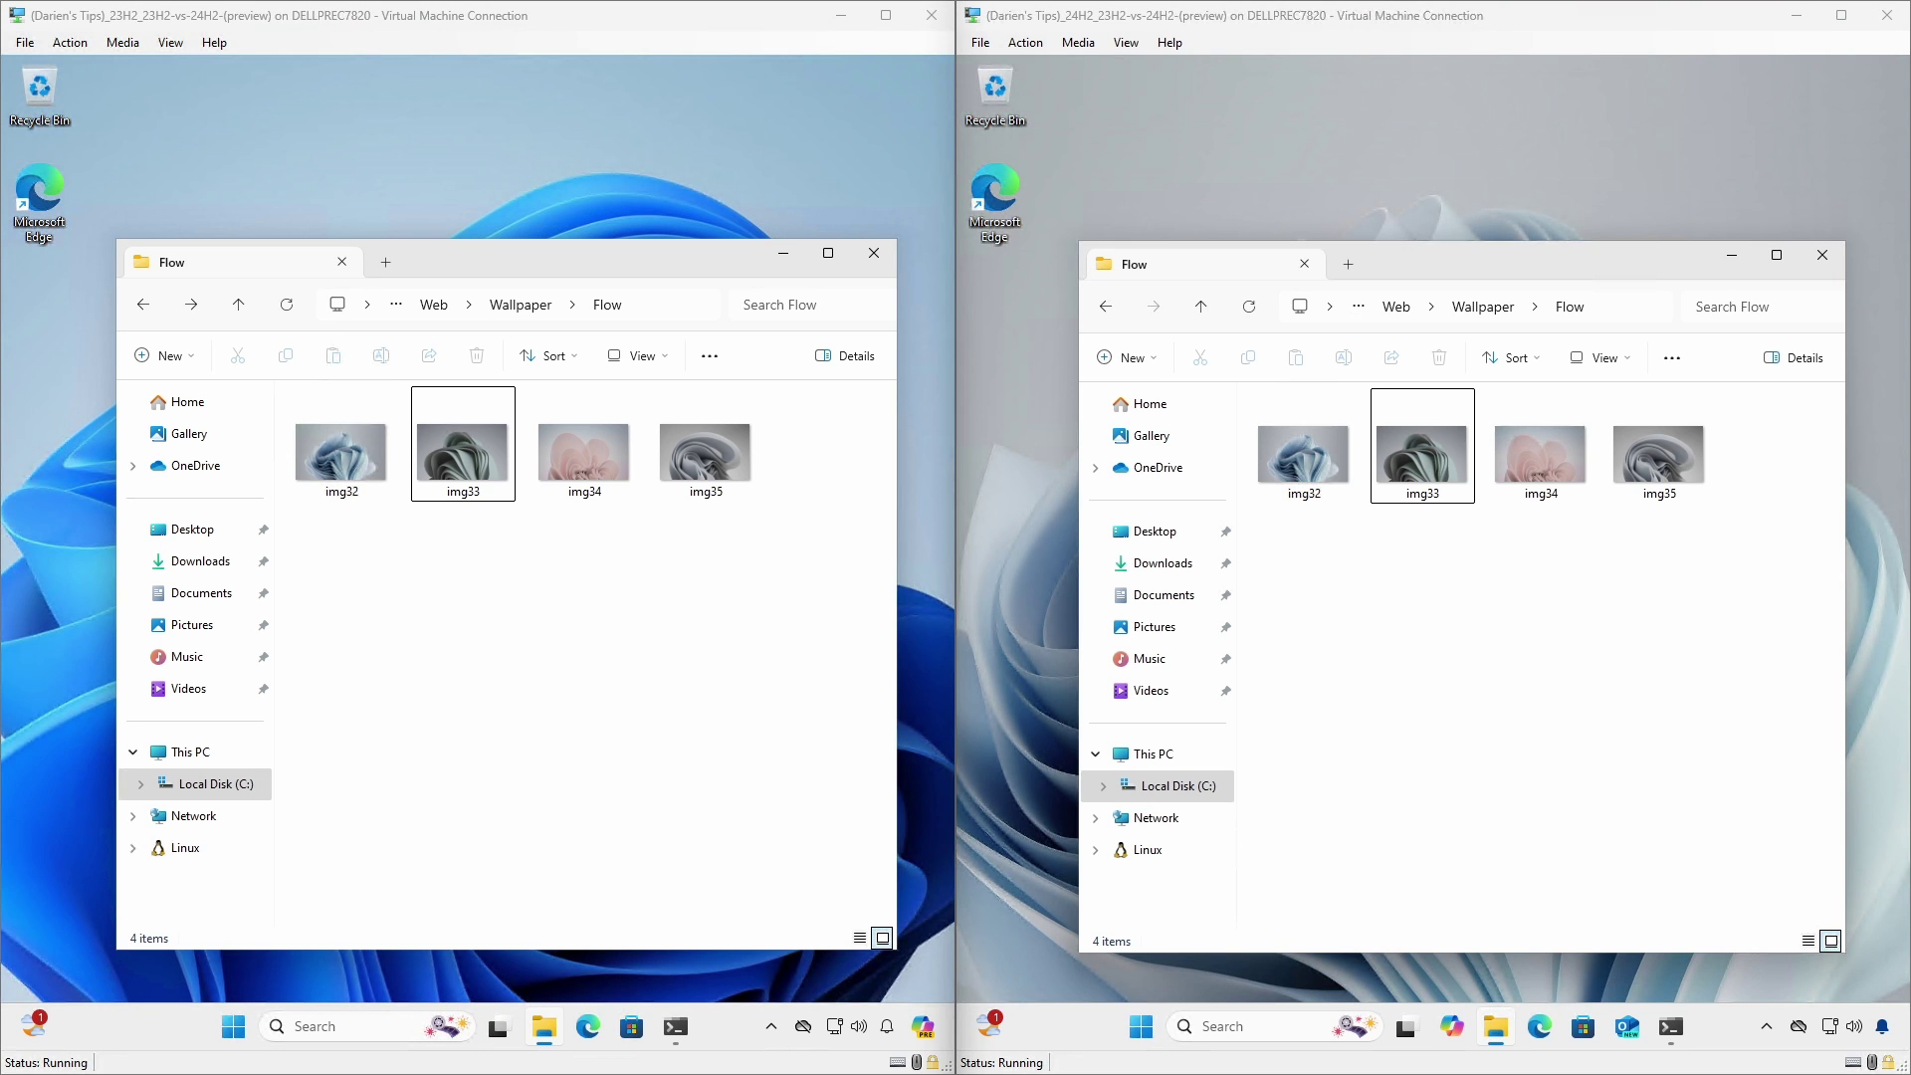
# Step: Select all four Flow wallpaper images and bring up Compress to additional options
pyautogui.hotkey('ctrl', 'a')
pyautogui.rightClick(1405, 457)
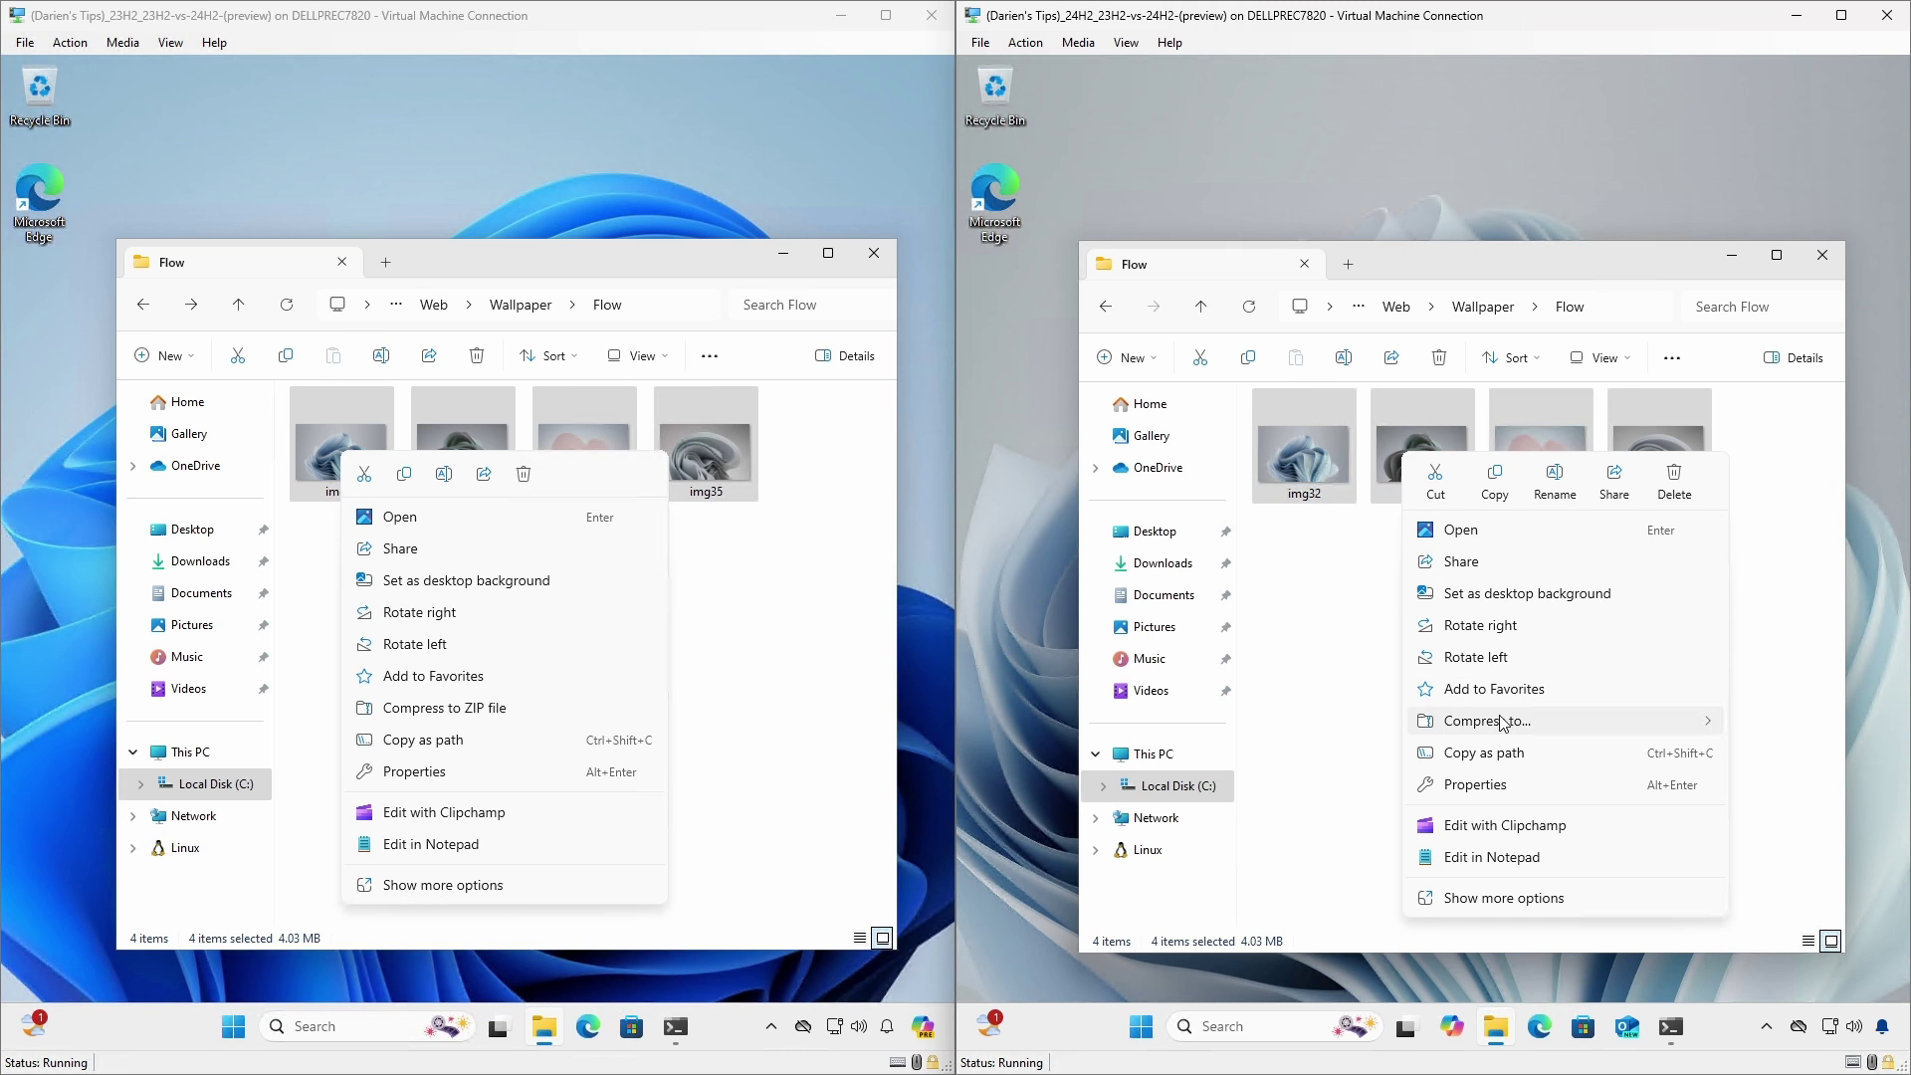
pyautogui.moveTo(1504, 728)
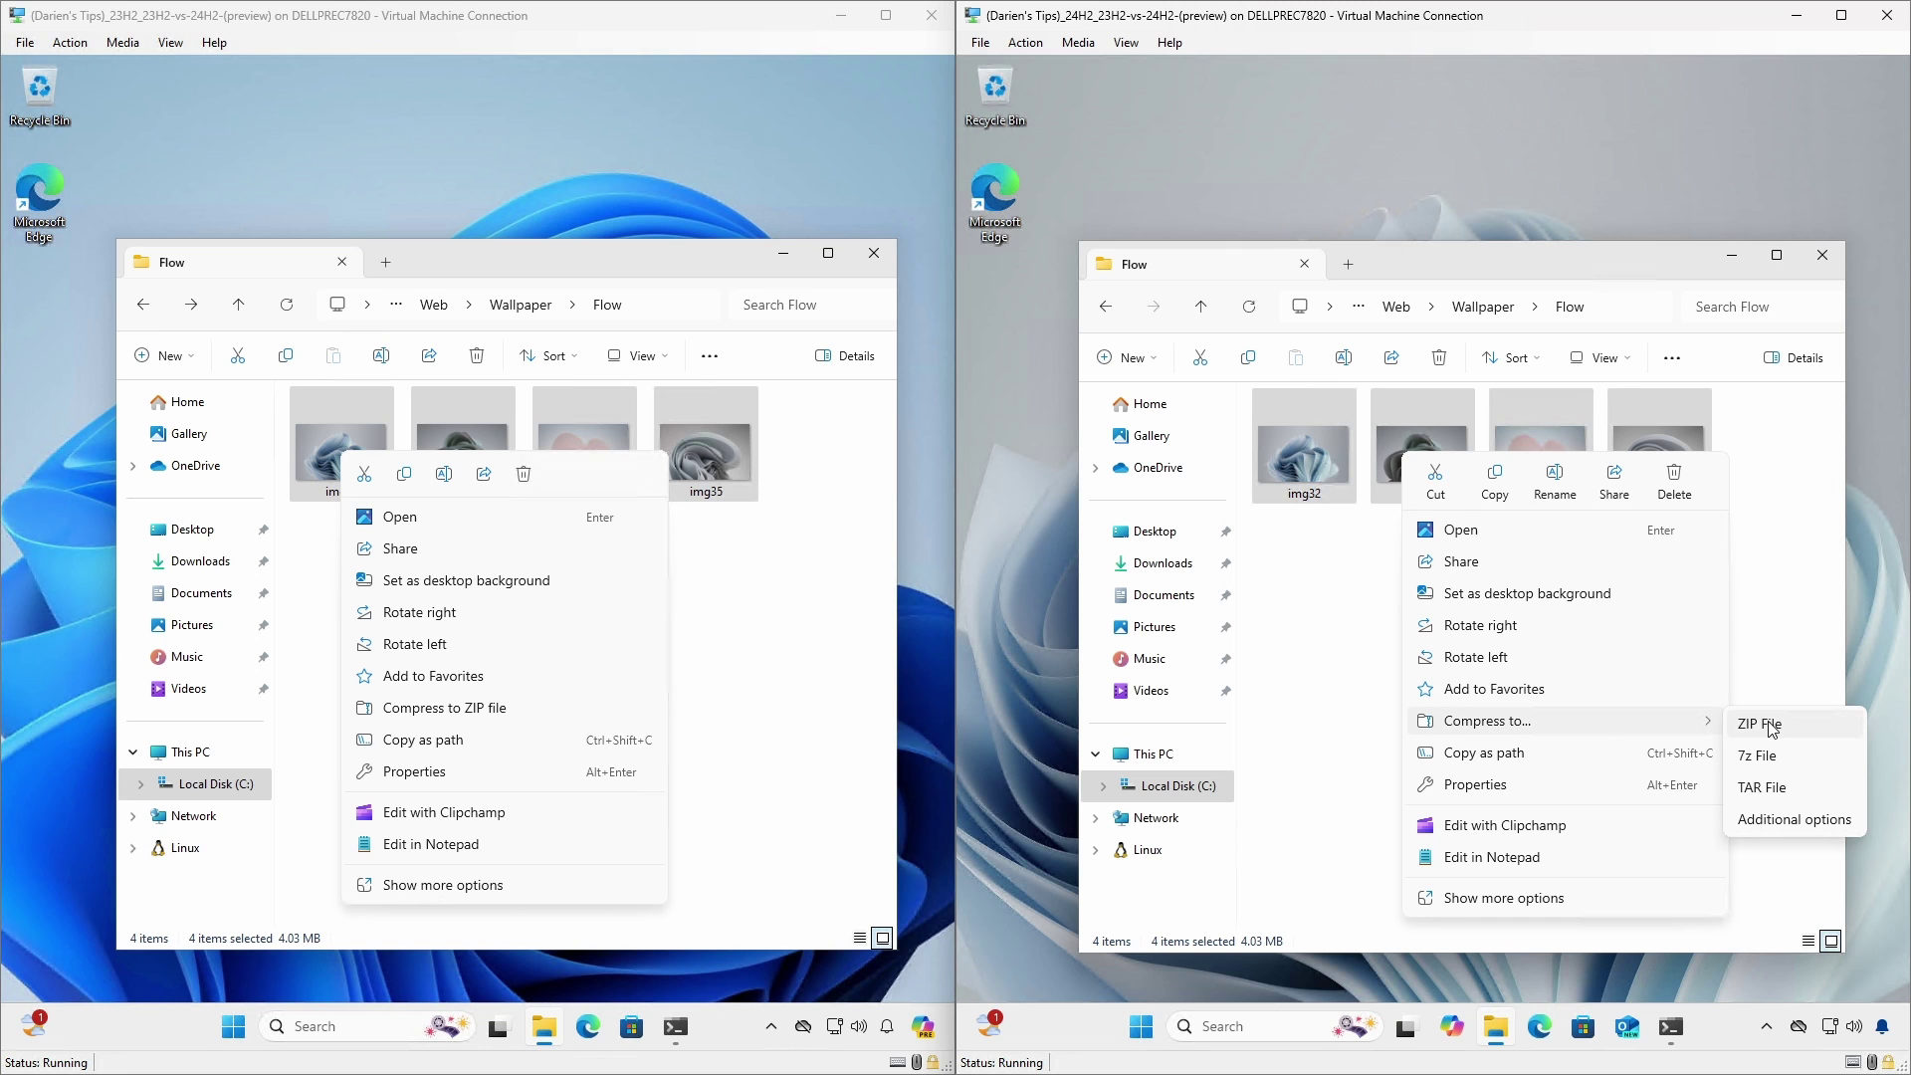
pyautogui.click(1782, 821)
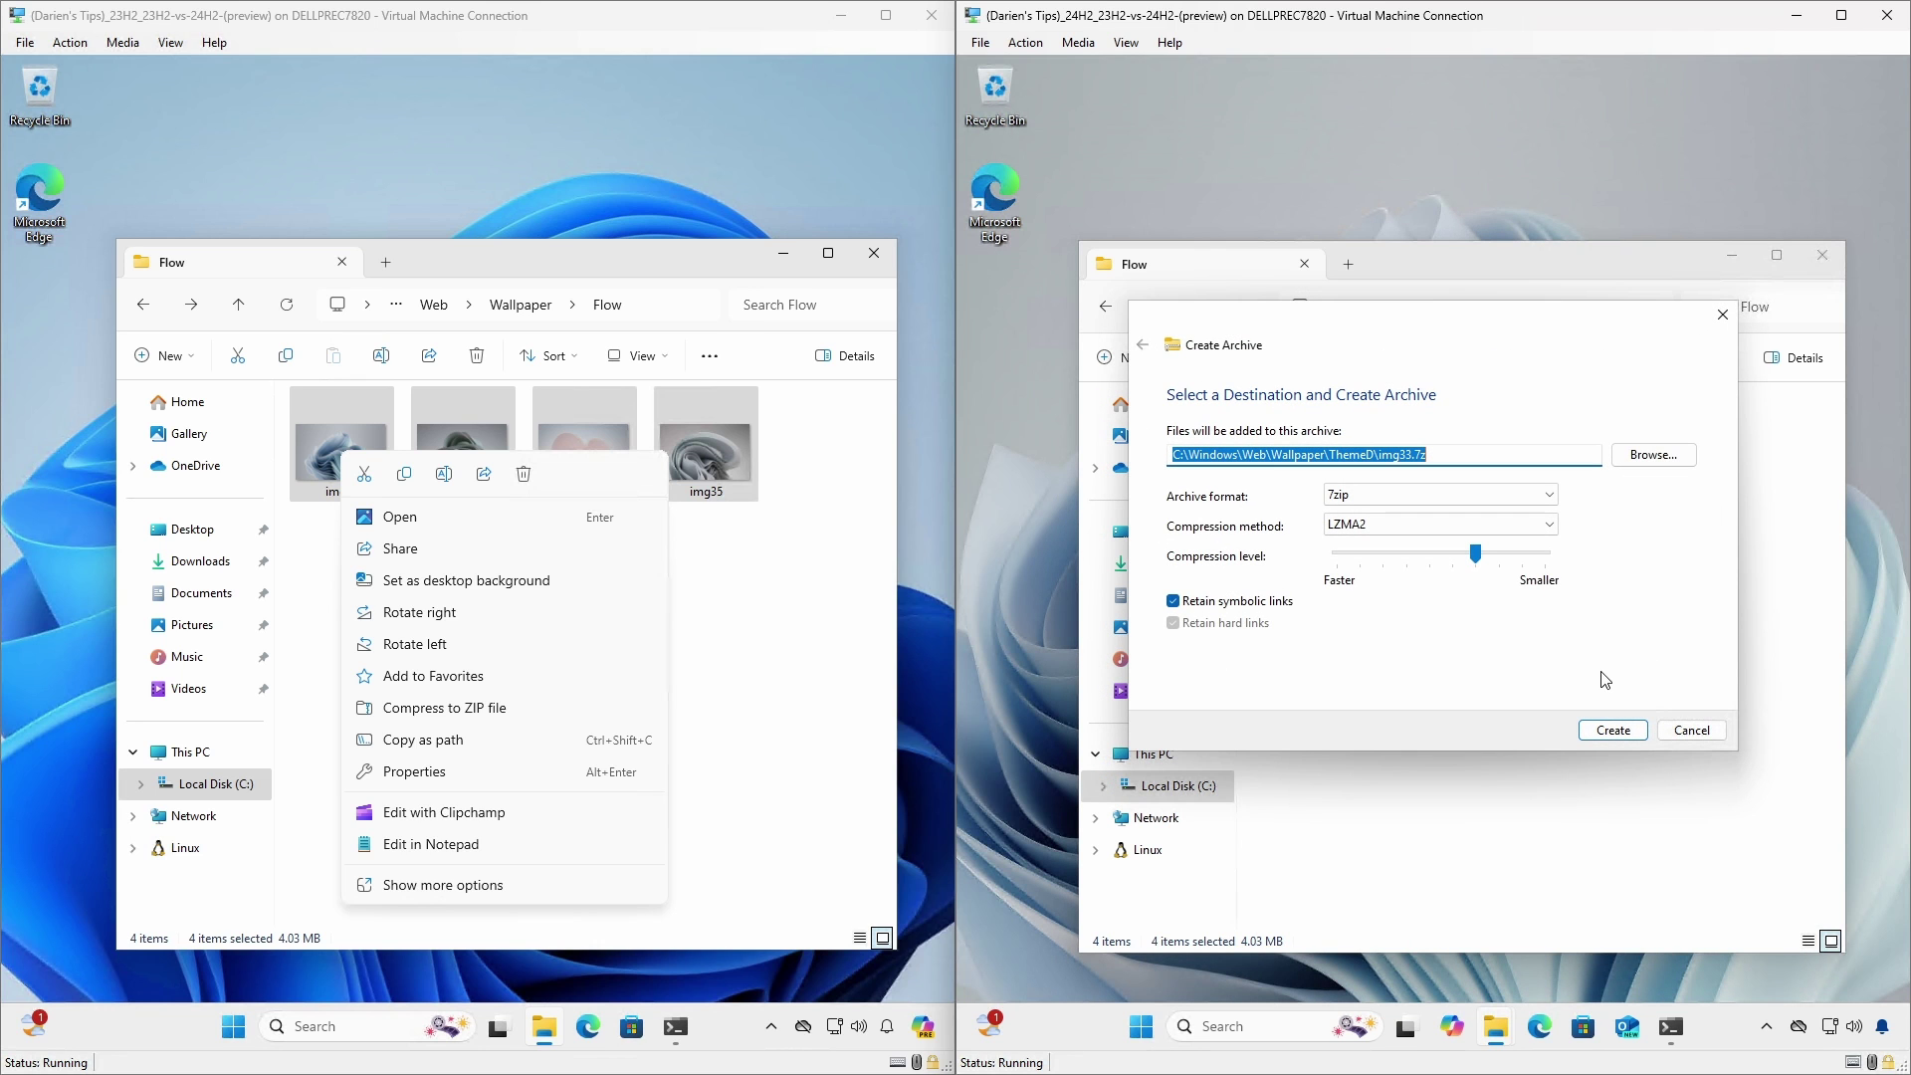
# Step: Try the tar (GNU) archive format with LZMA2 compression
pyautogui.click(1548, 525)
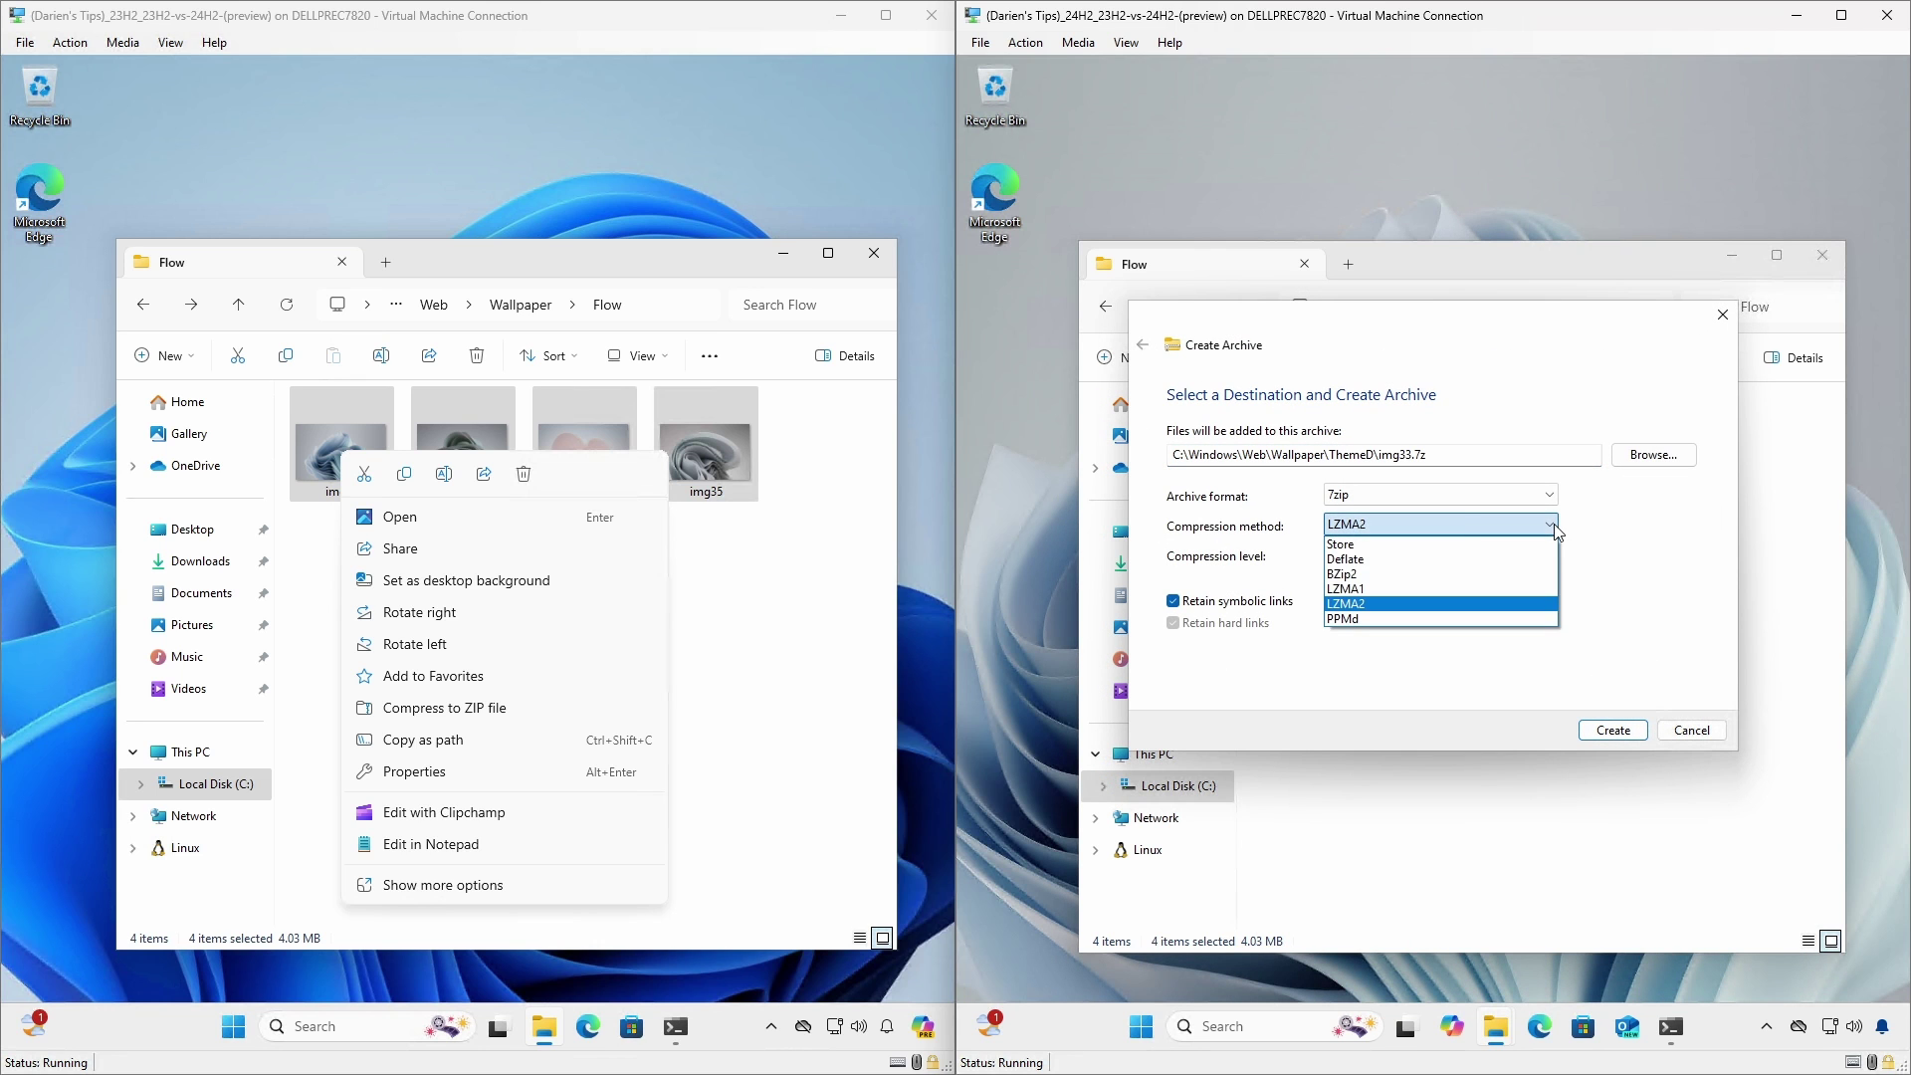
pyautogui.click(1552, 525)
pyautogui.click(1556, 494)
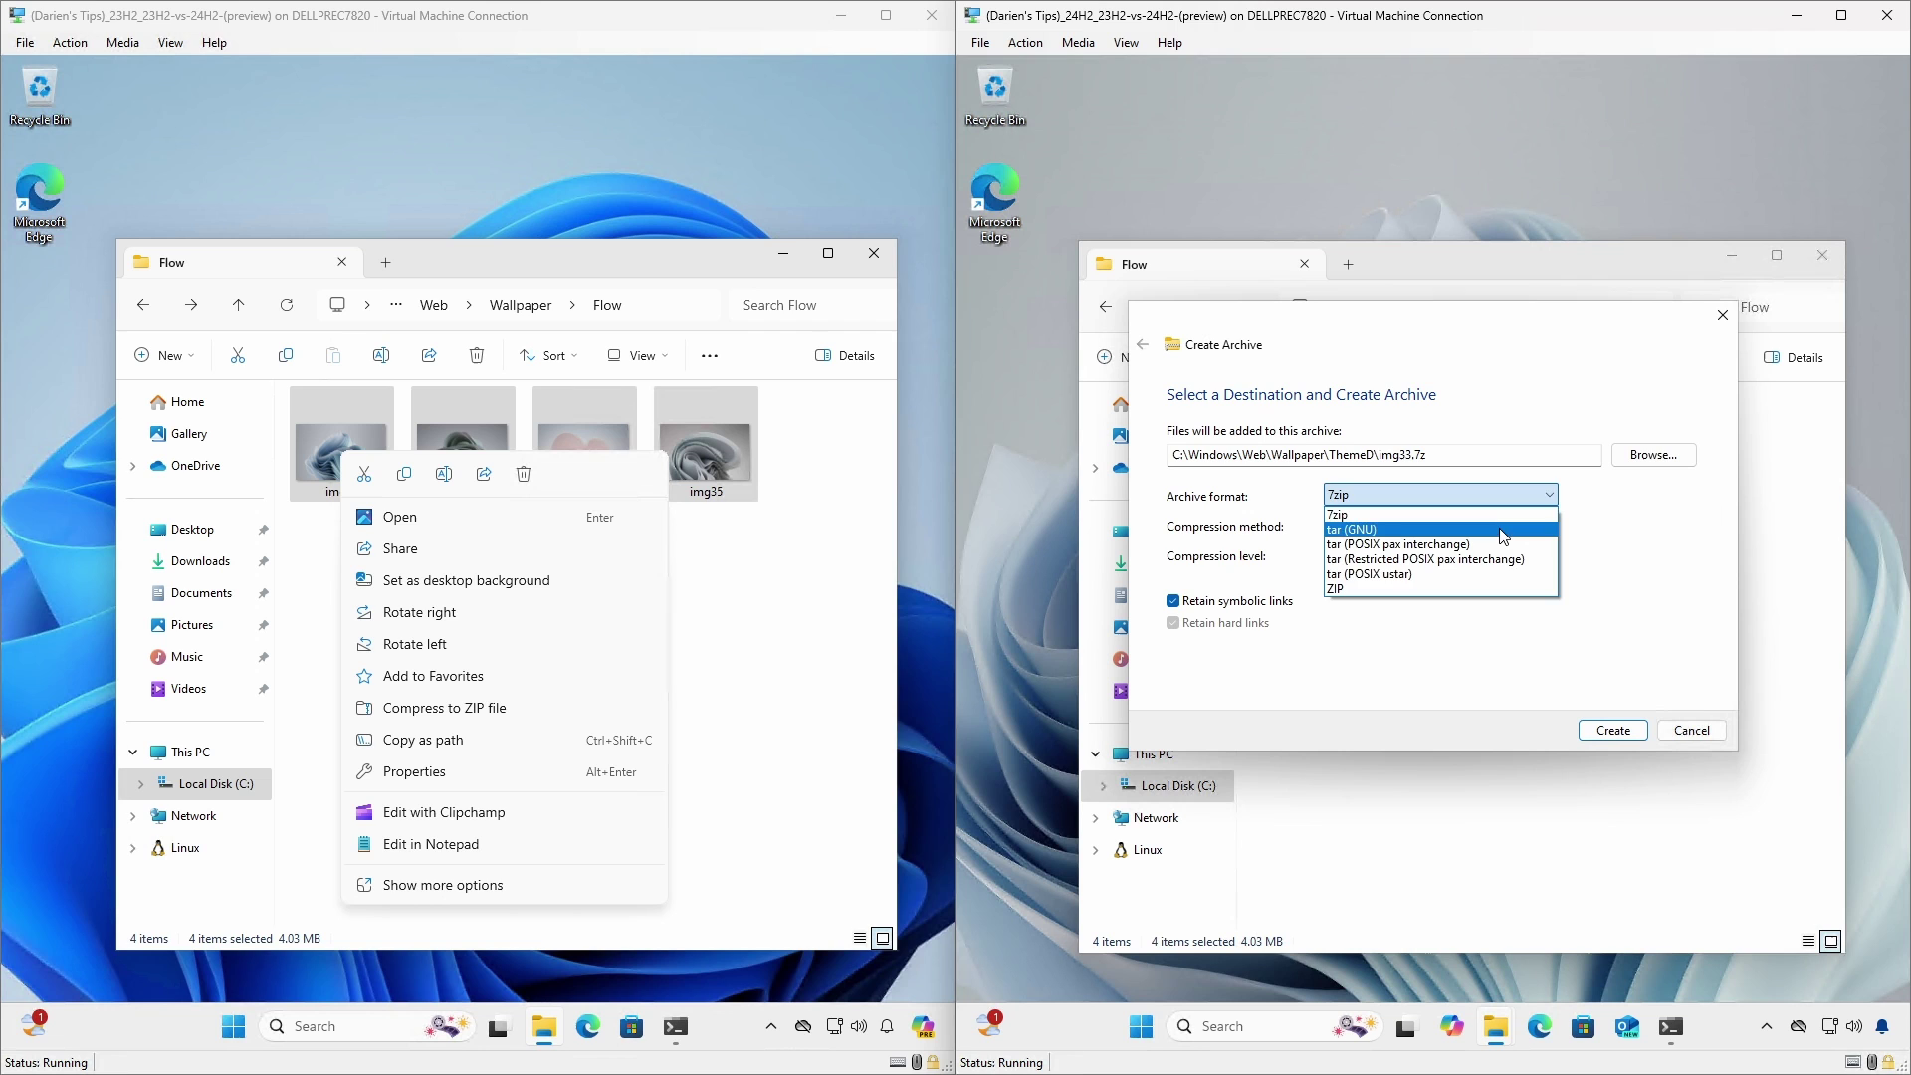
pyautogui.click(1513, 538)
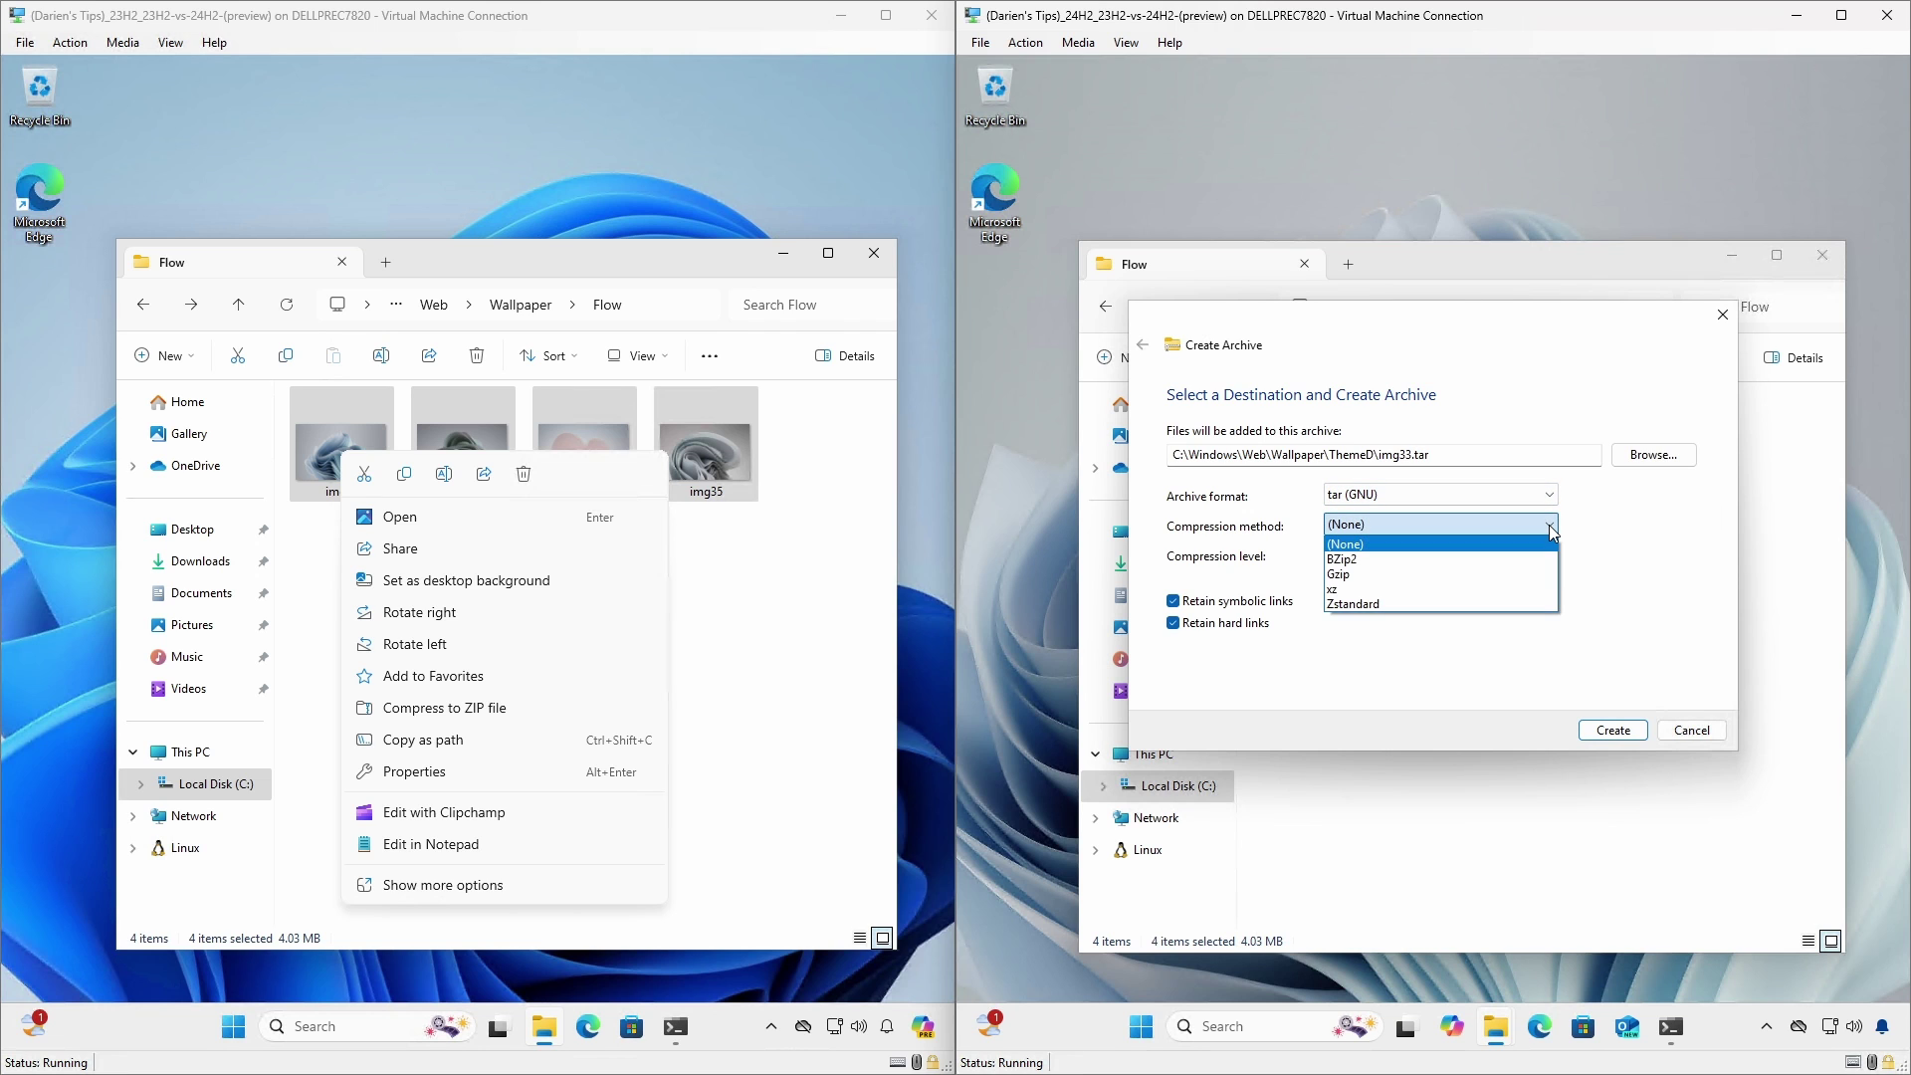
pyautogui.click(1353, 603)
# Step: Switch the format to ZIP with Deflate, then cancel without creating an archive
pyautogui.click(1547, 495)
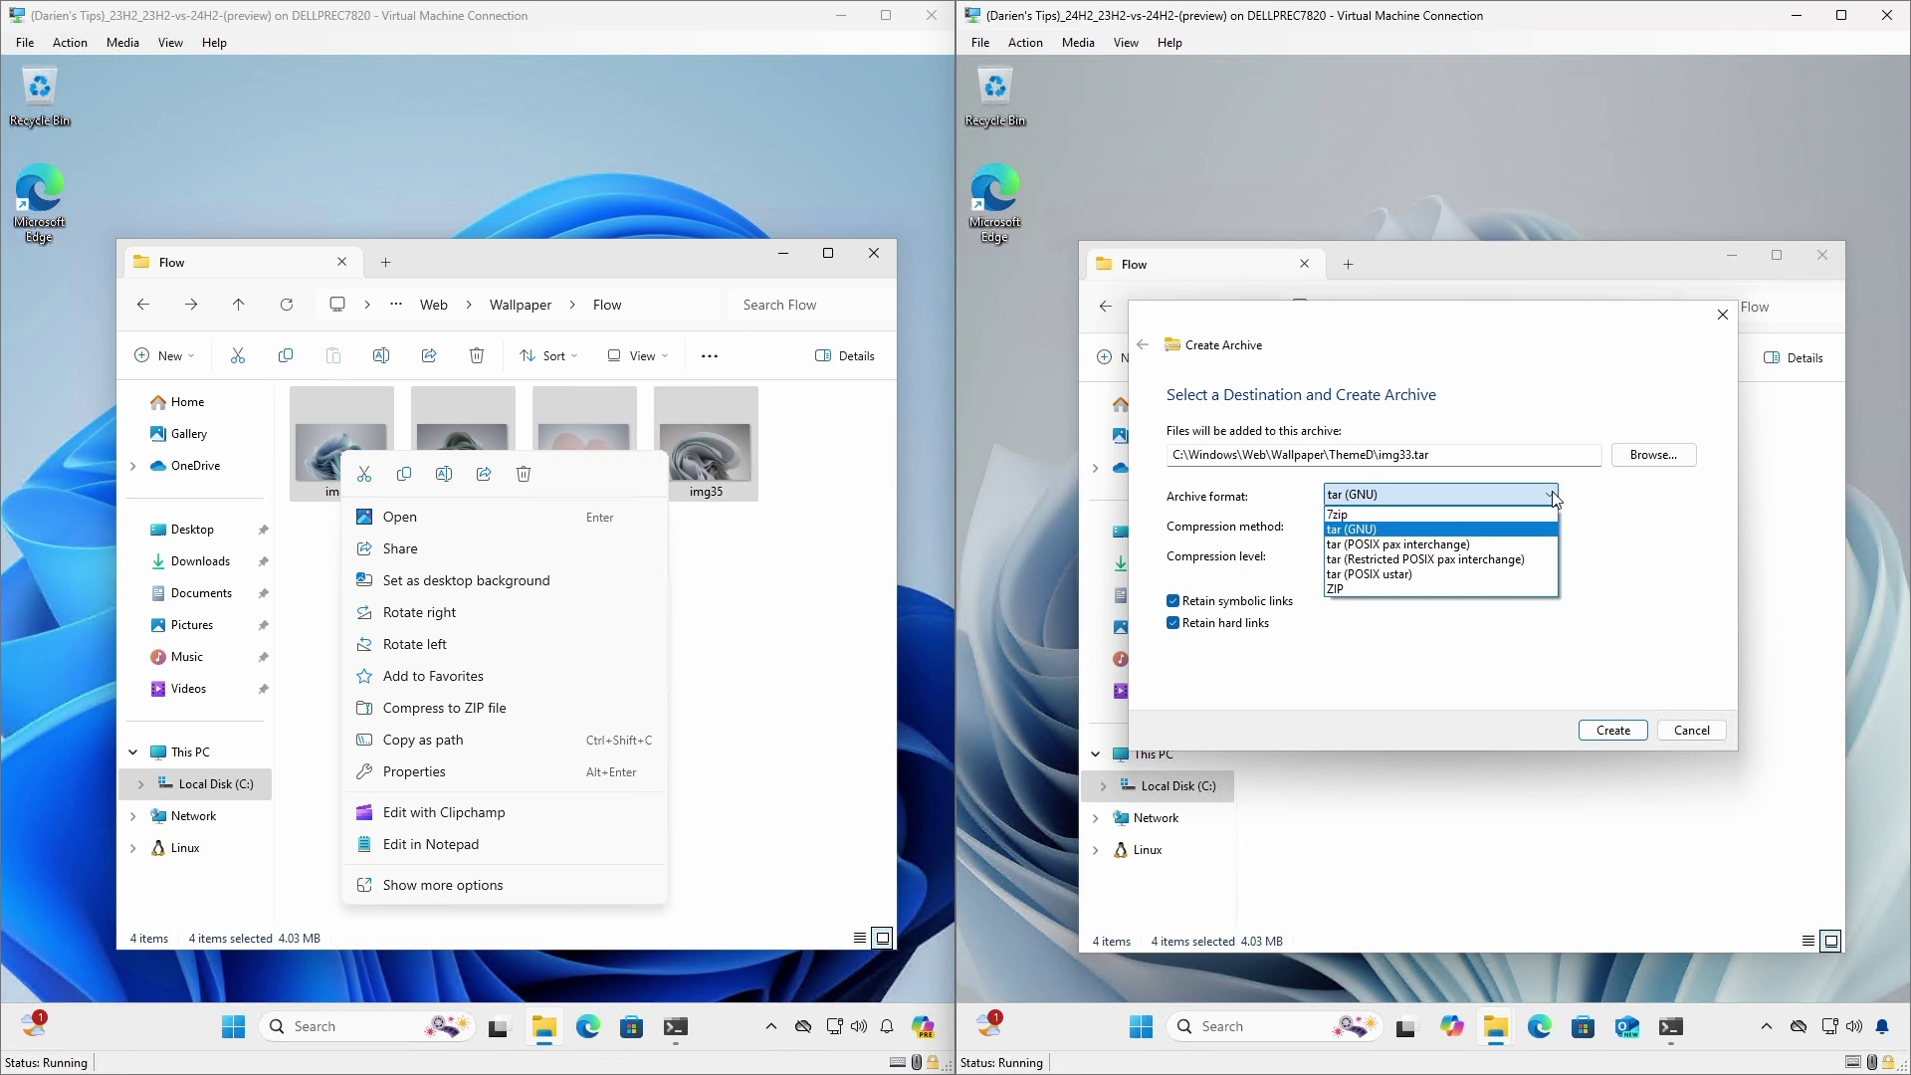
pyautogui.click(1519, 589)
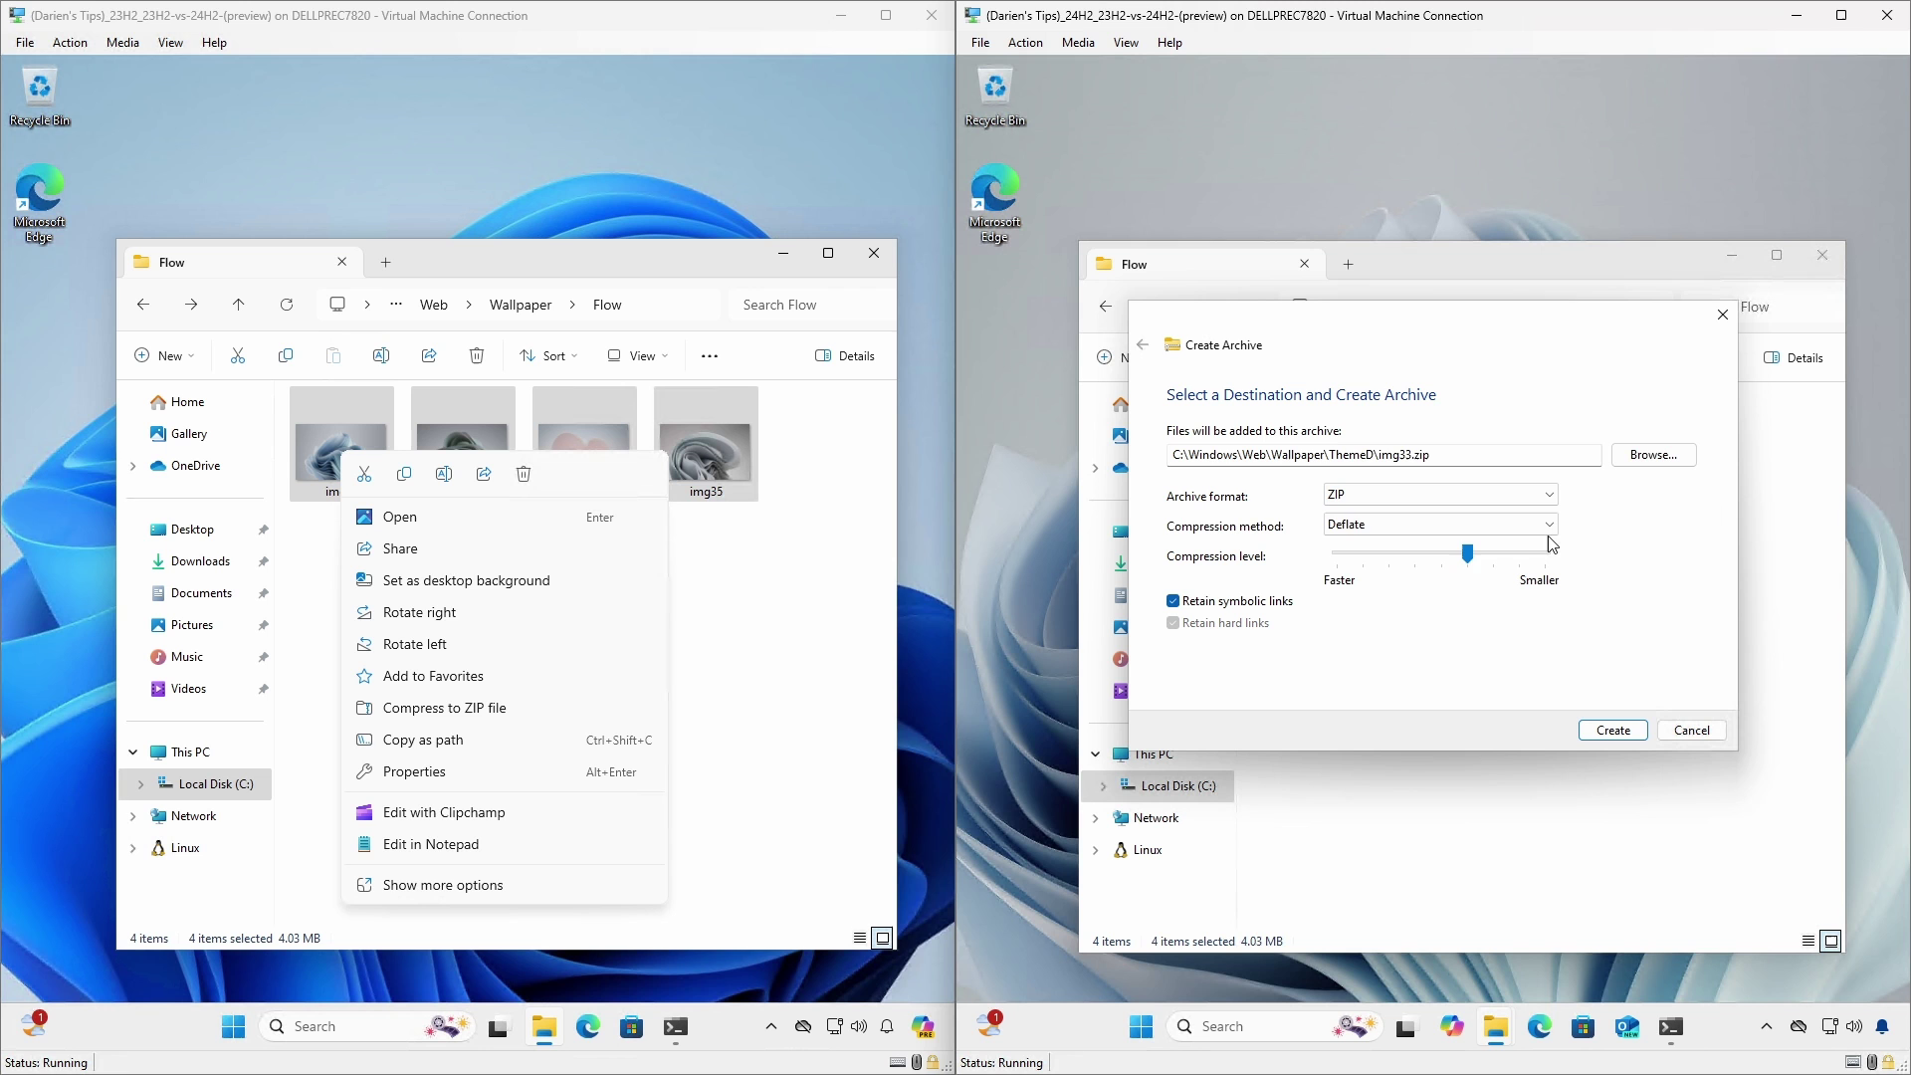
pyautogui.click(1551, 527)
pyautogui.click(1550, 528)
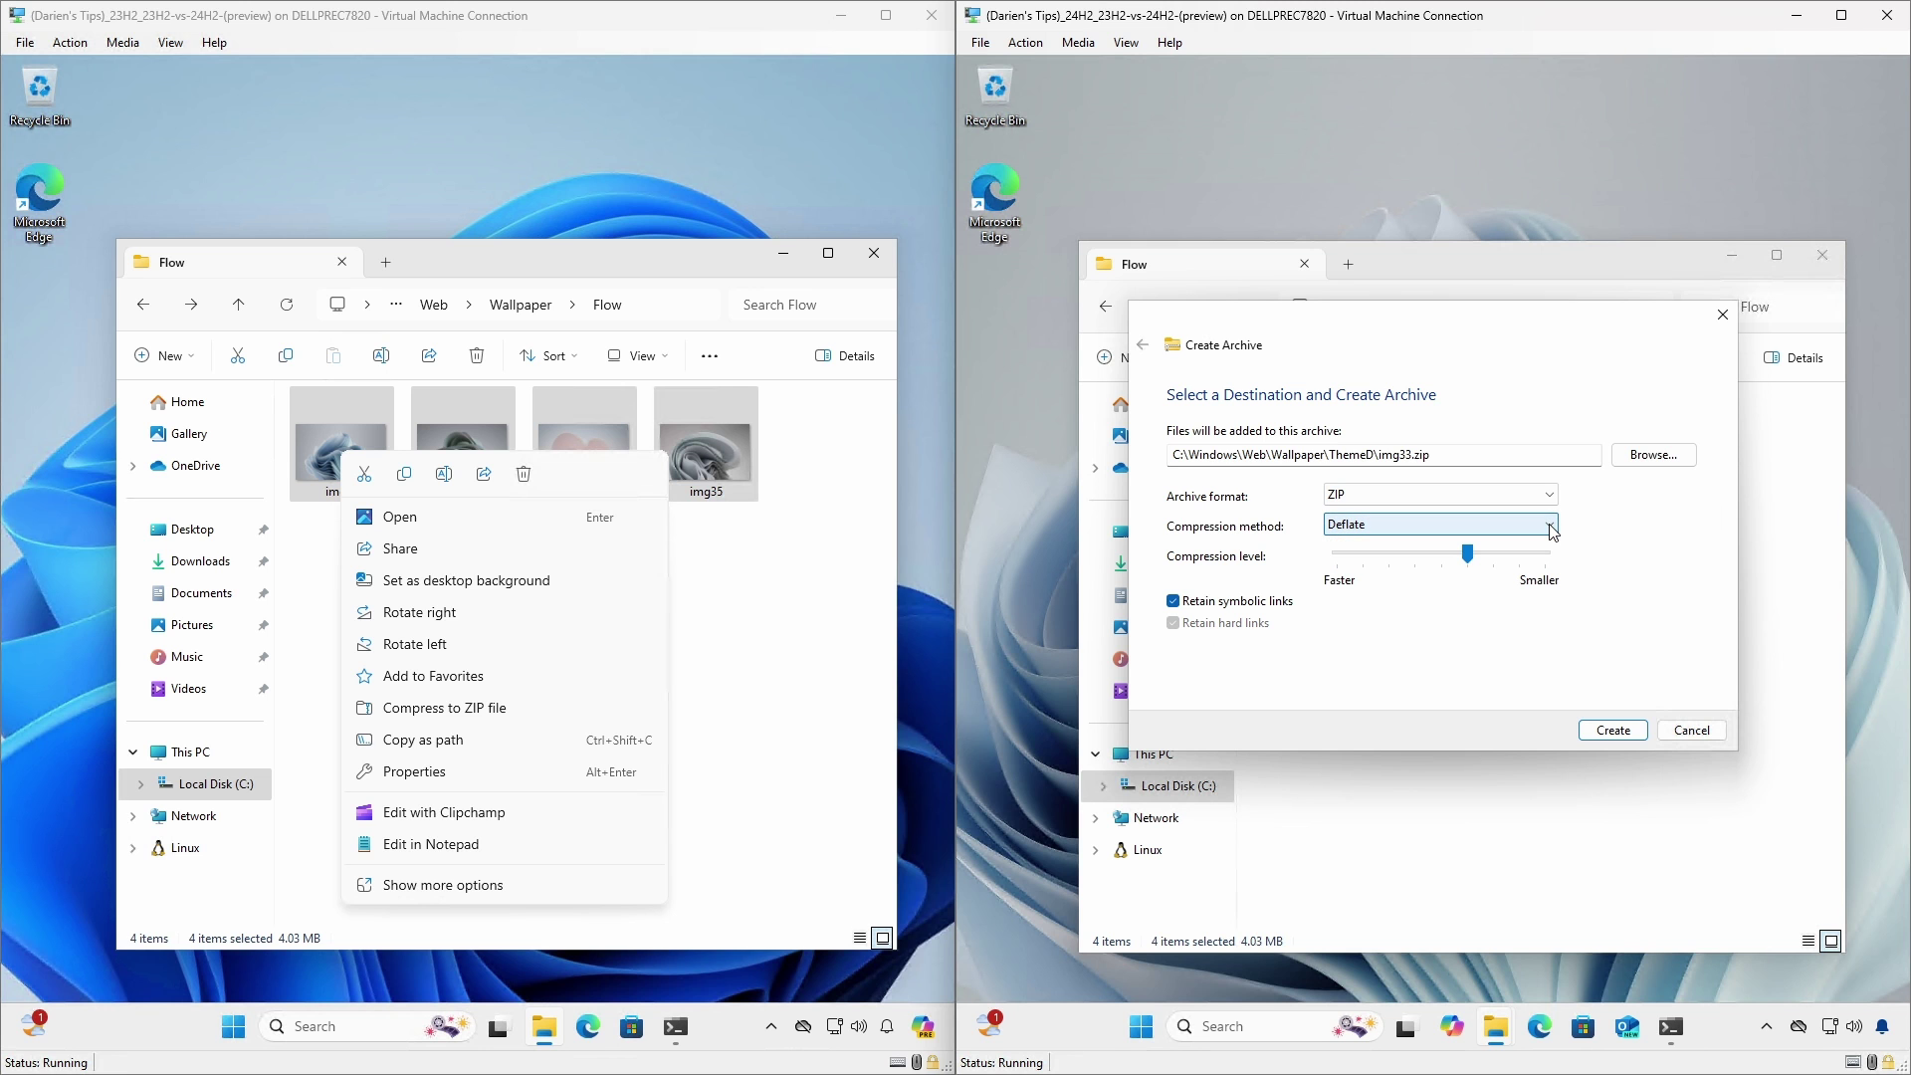
pyautogui.click(749, 683)
pyautogui.click(1689, 732)
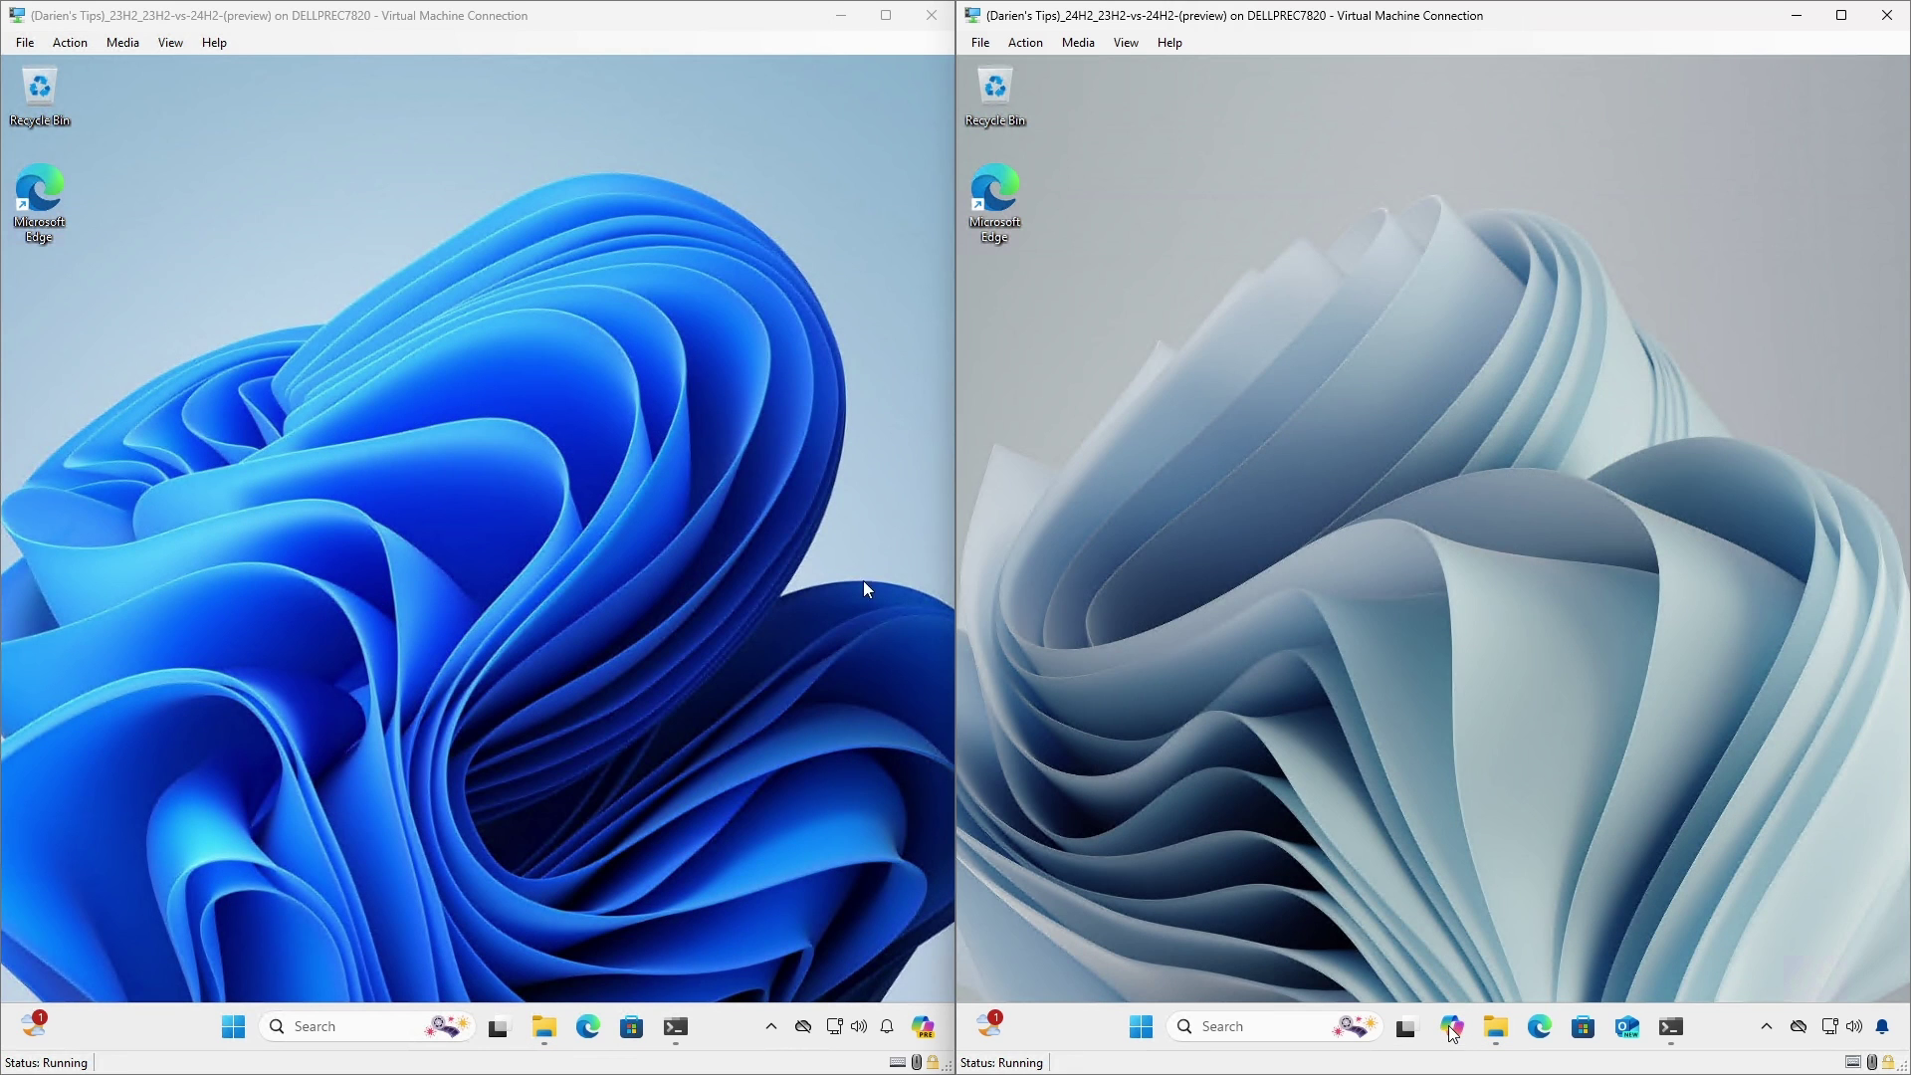
# Step: Launch Copilot as an app window on 24H2 and a side panel on 23H2, then close both
pyautogui.click(1452, 1028)
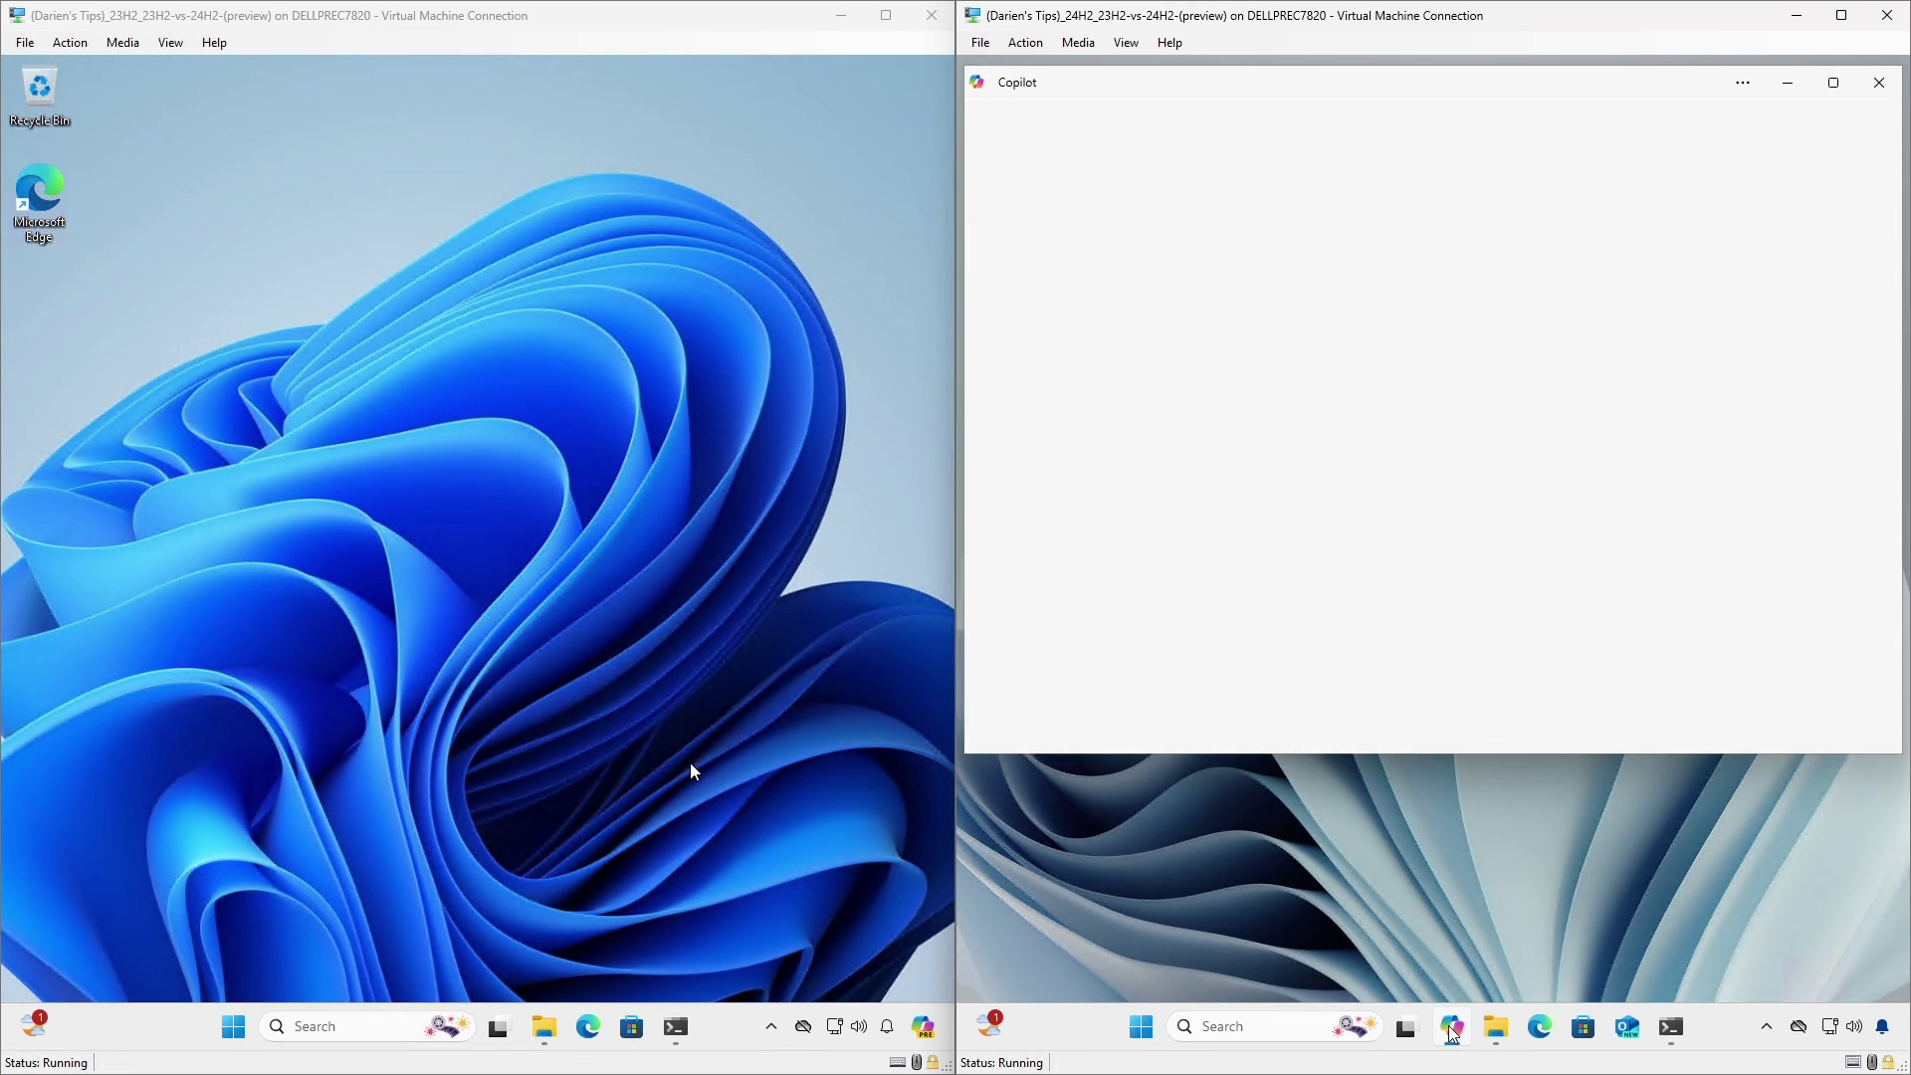
pyautogui.click(922, 1031)
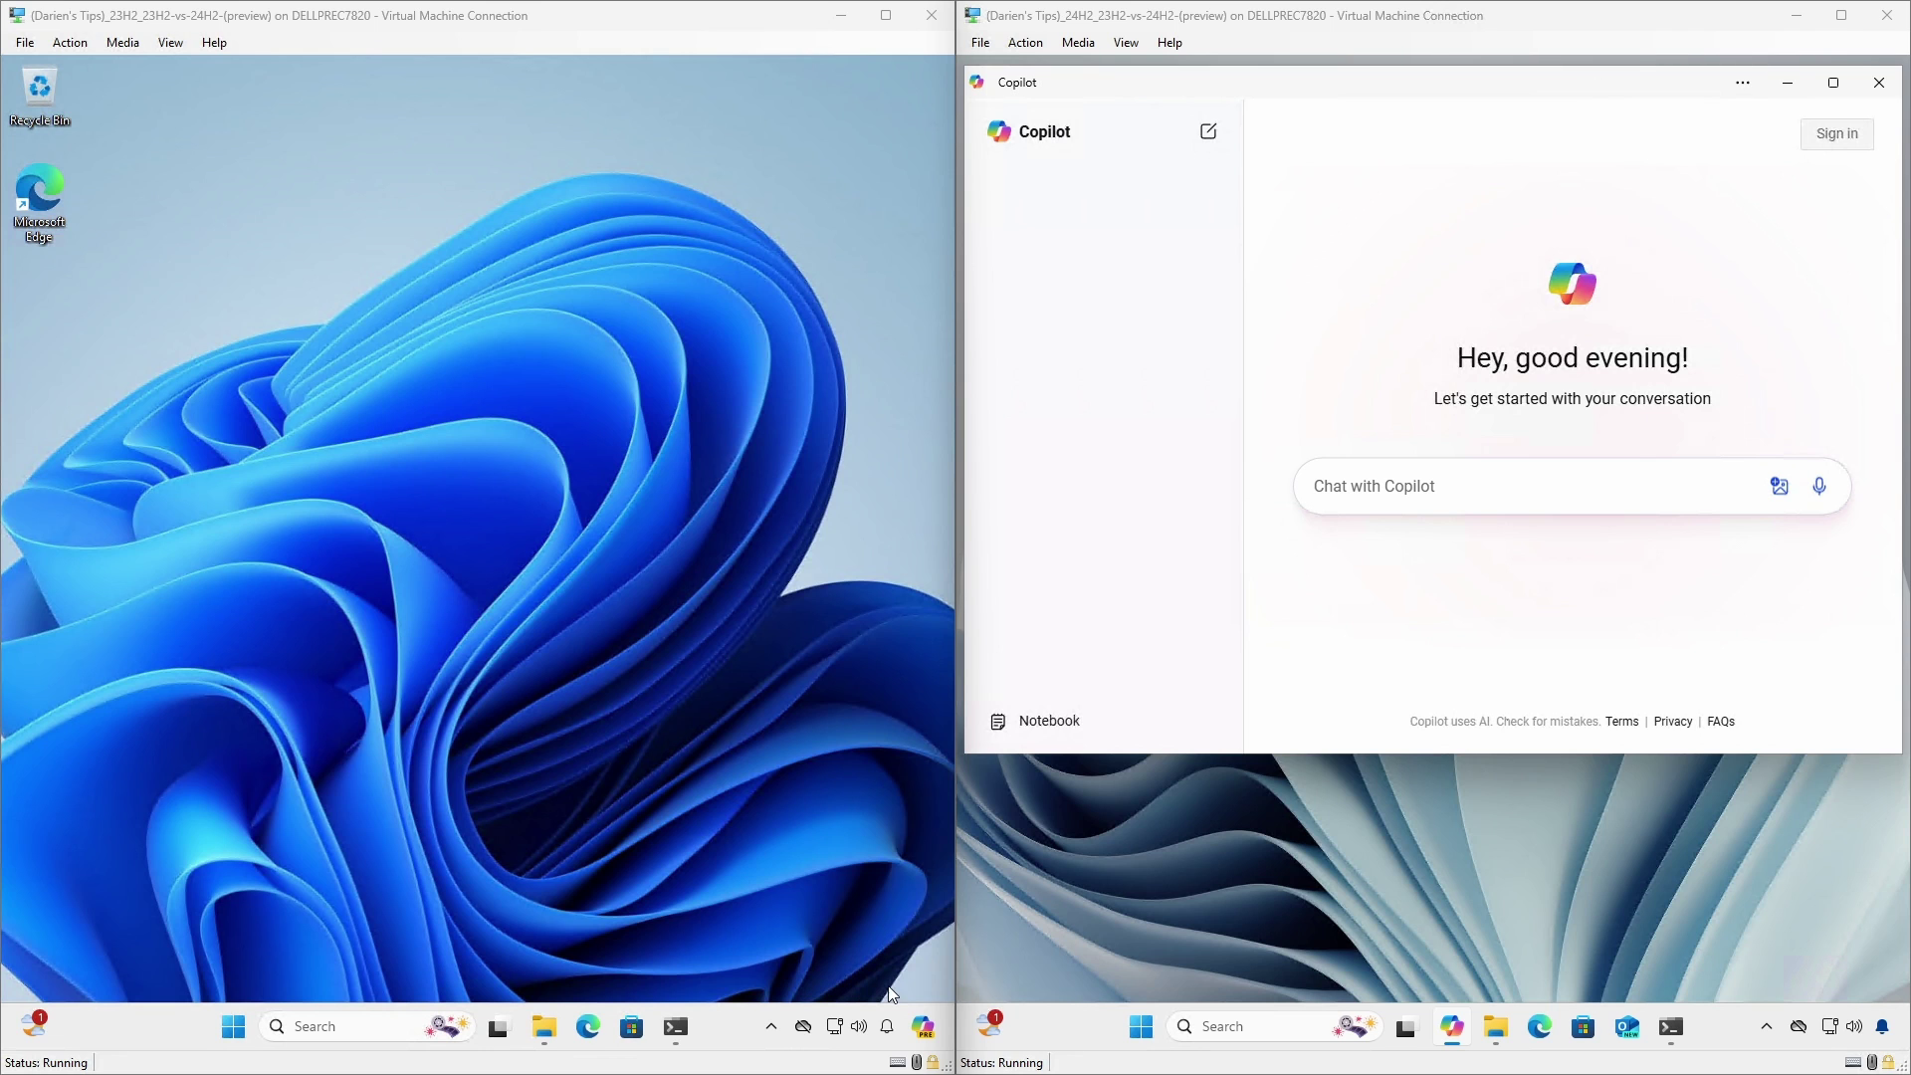
pyautogui.click(924, 1030)
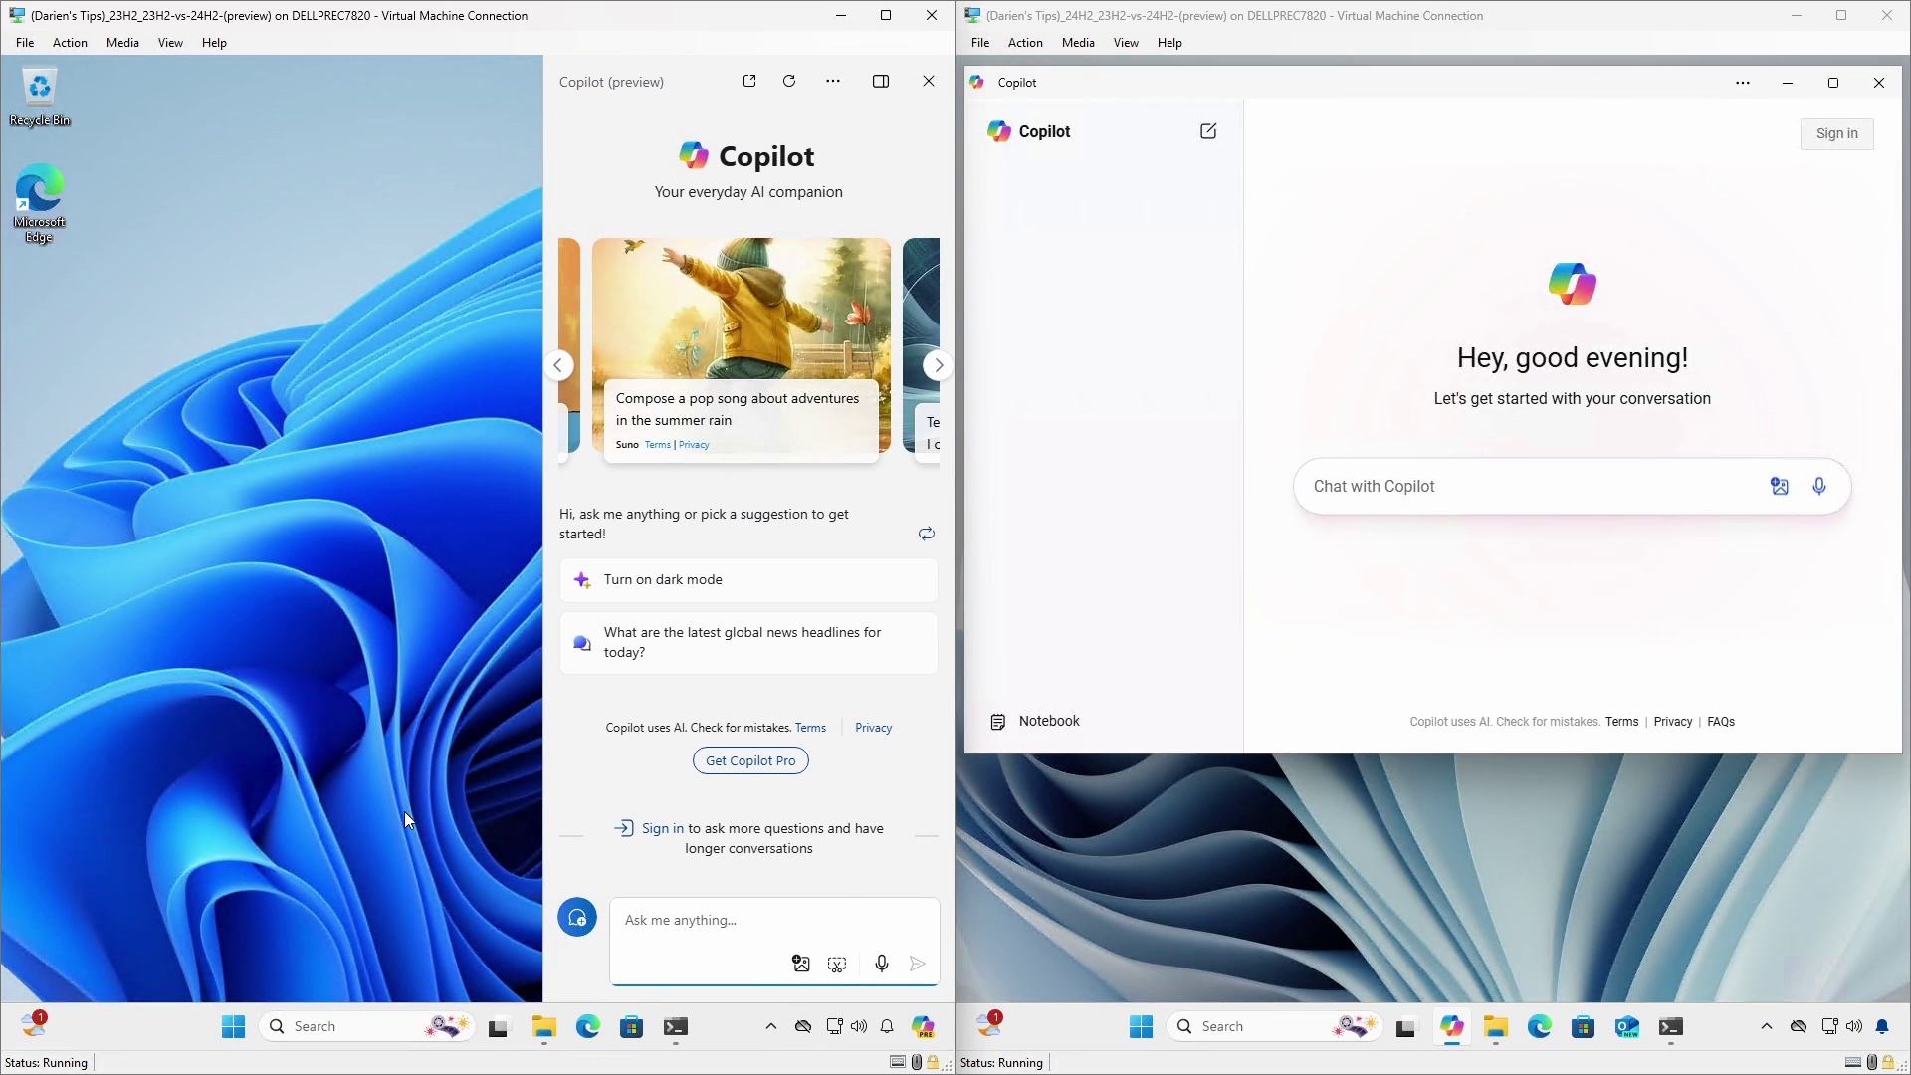
pyautogui.click(1884, 88)
pyautogui.click(1841, 1026)
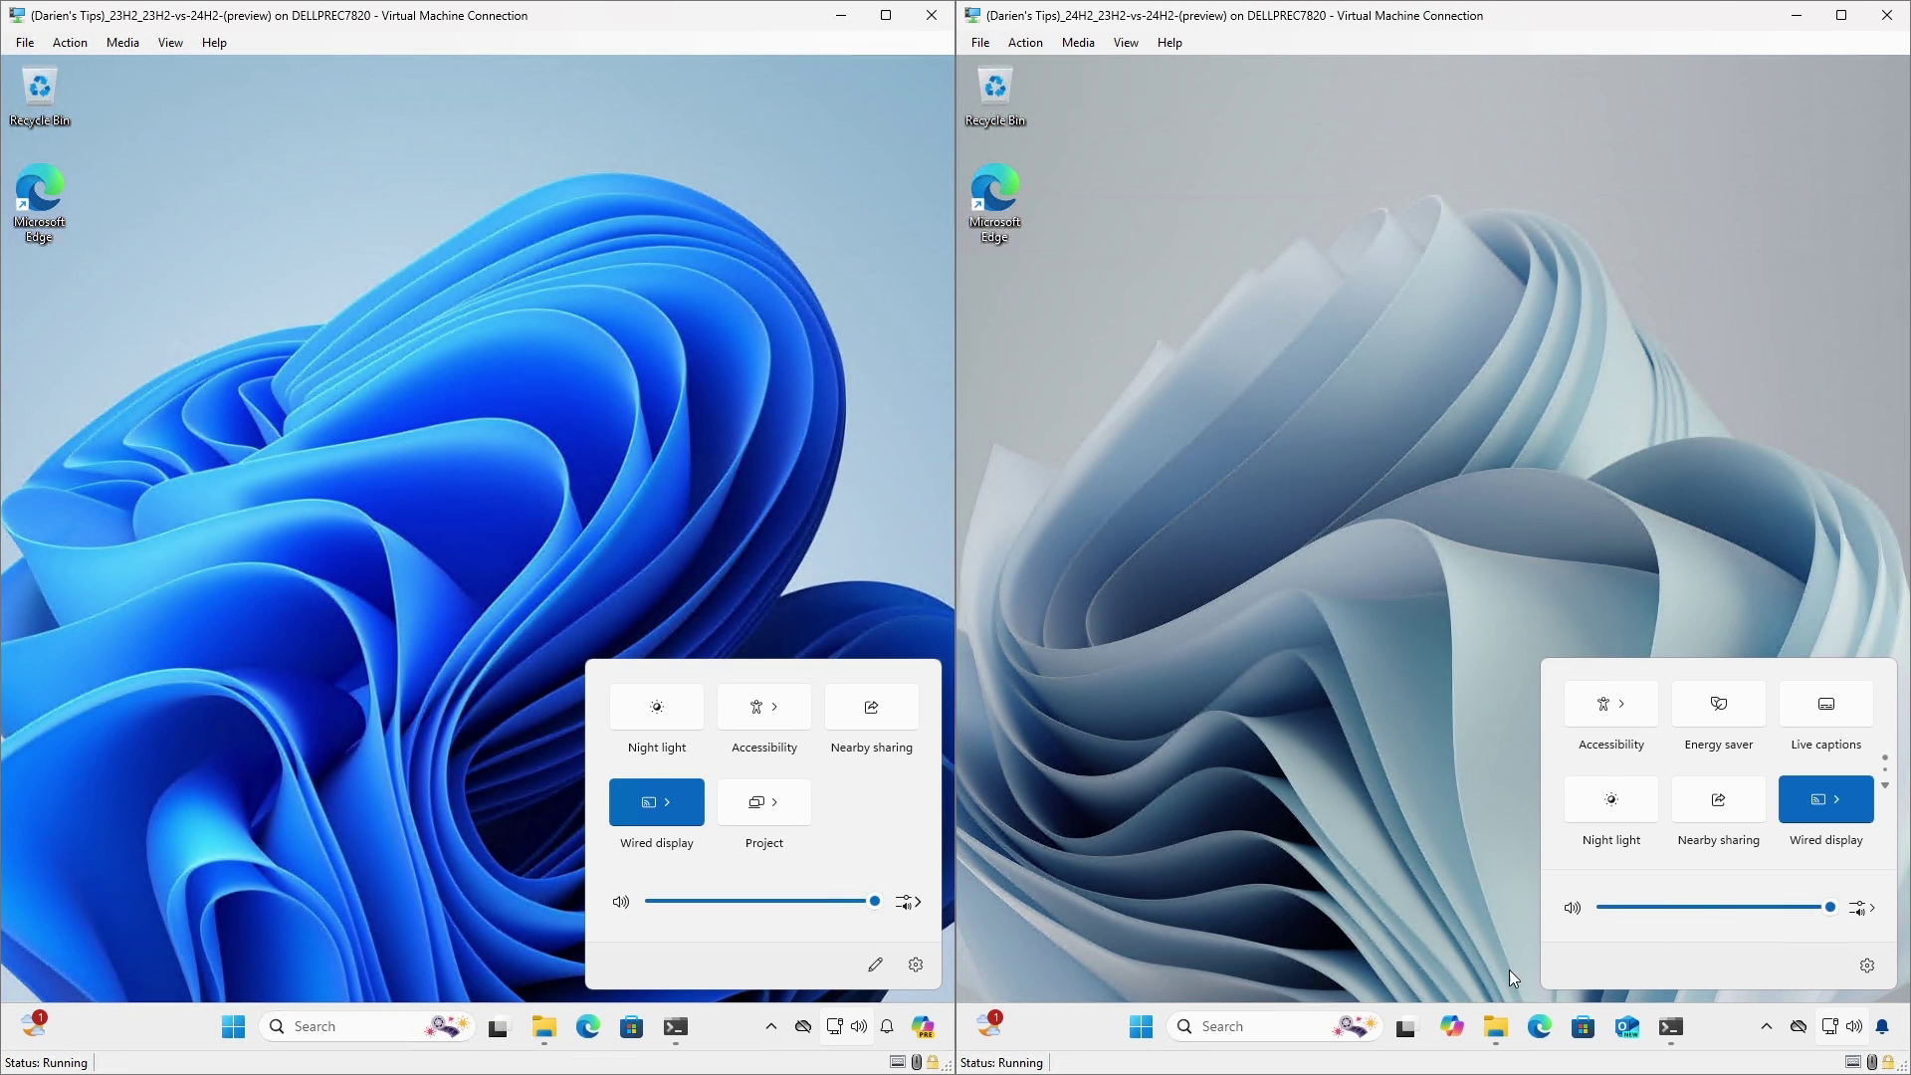
pyautogui.scroll(-1, 1771, 761)
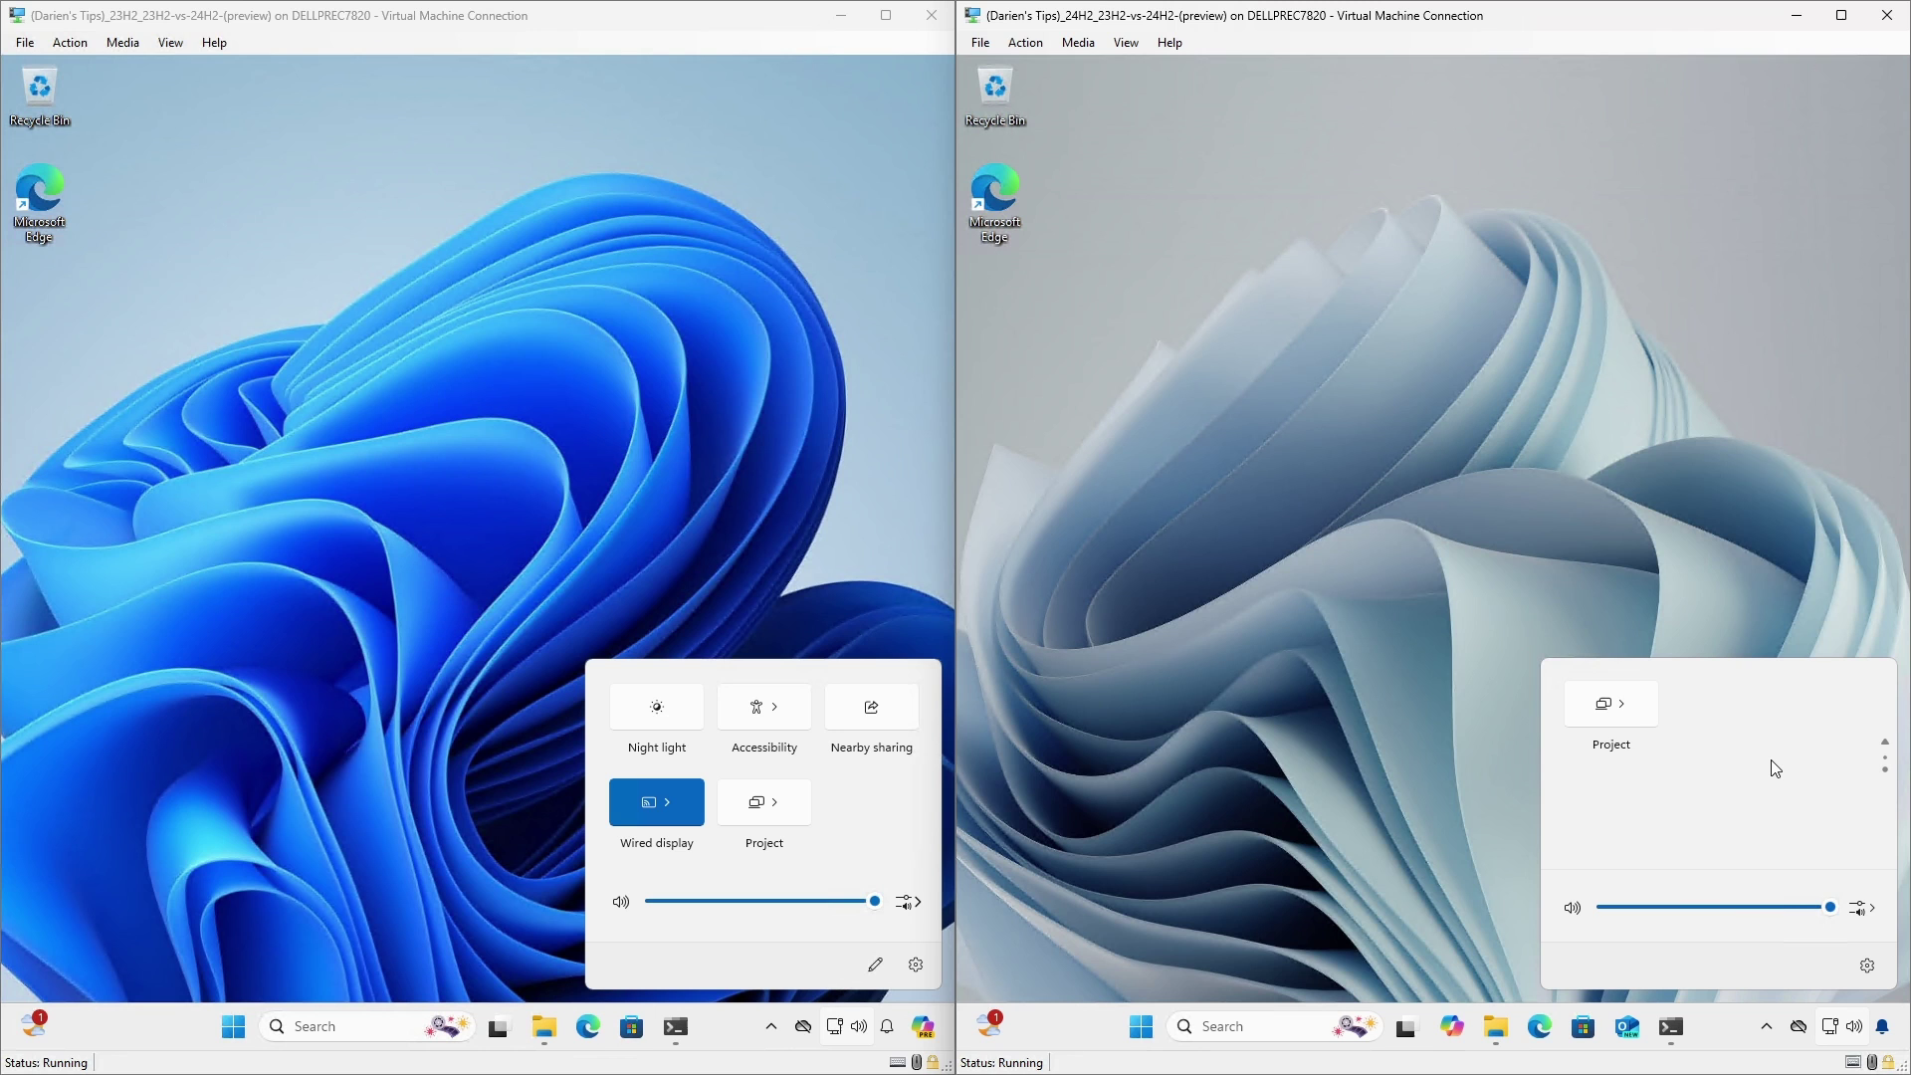
pyautogui.scroll(1, 1773, 766)
pyautogui.scroll(-1, 1772, 766)
pyautogui.scroll(1, 1775, 768)
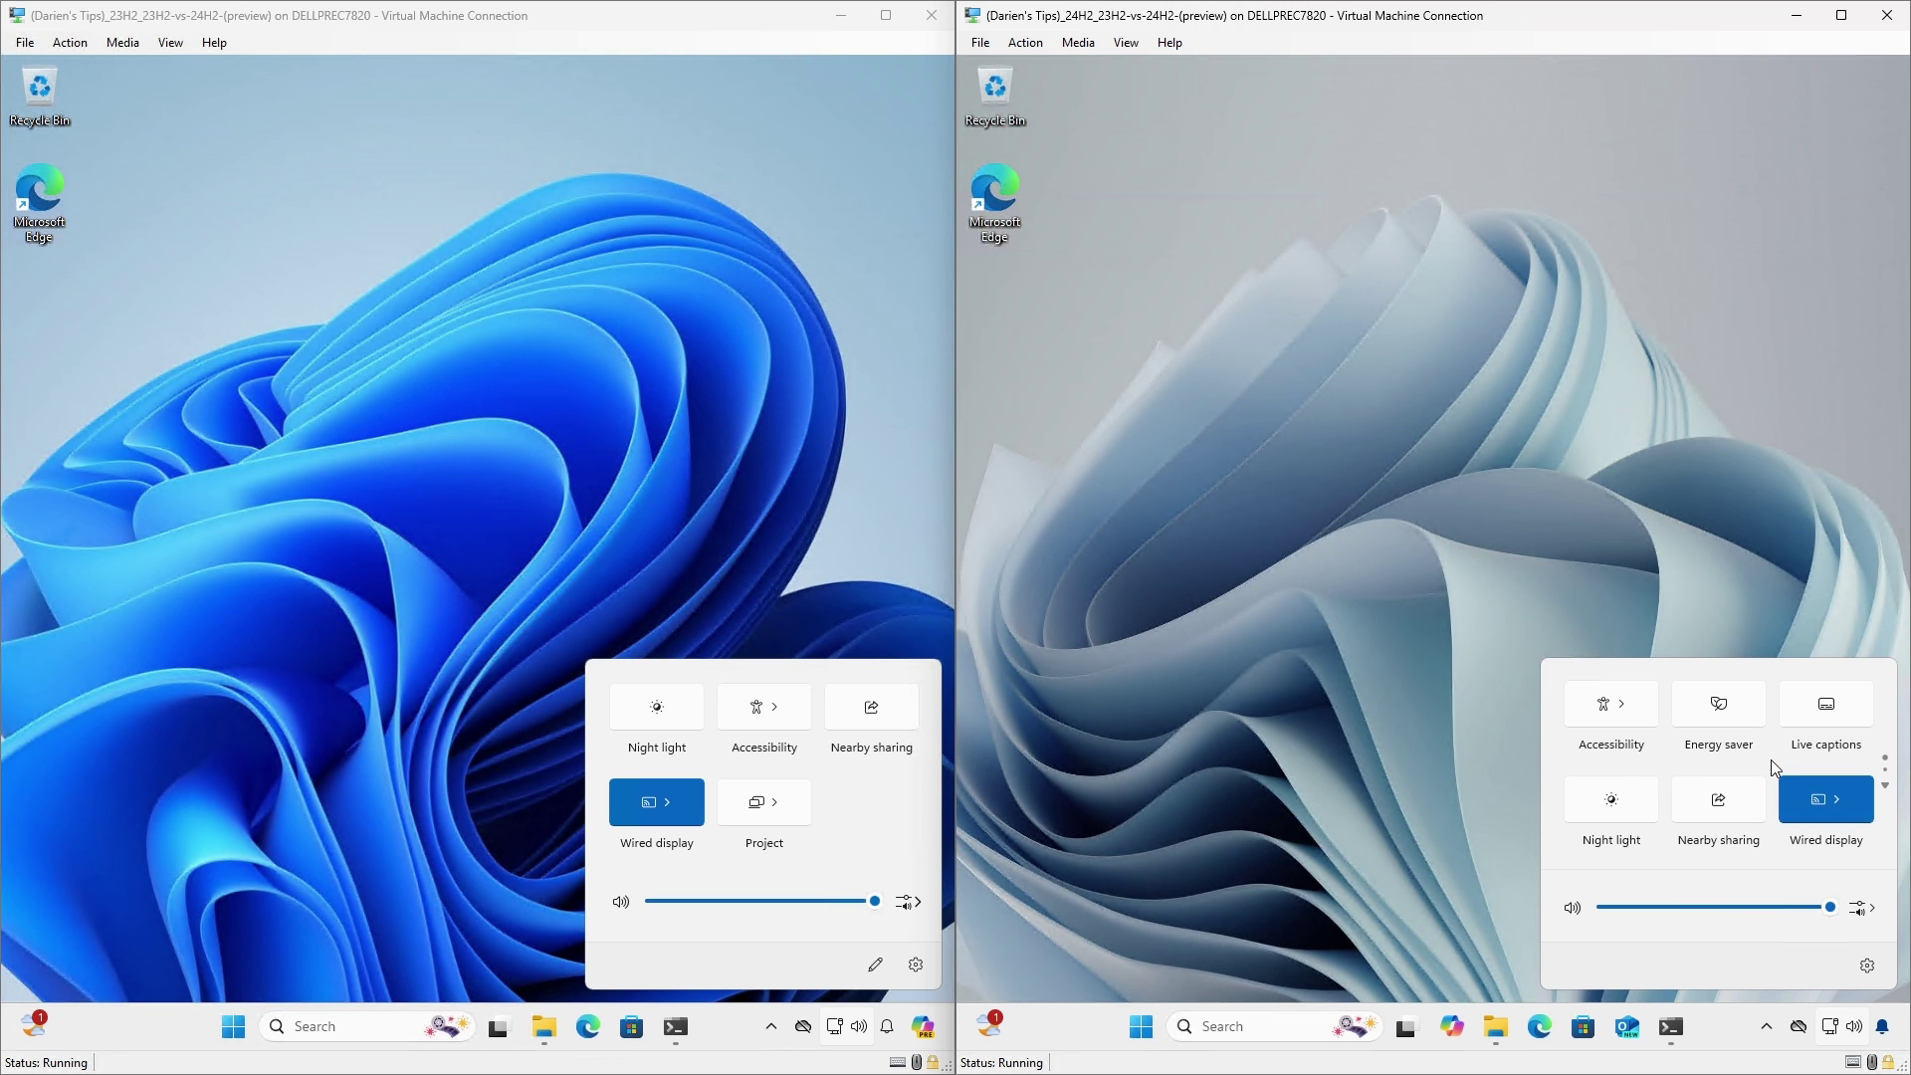
pyautogui.click(1451, 759)
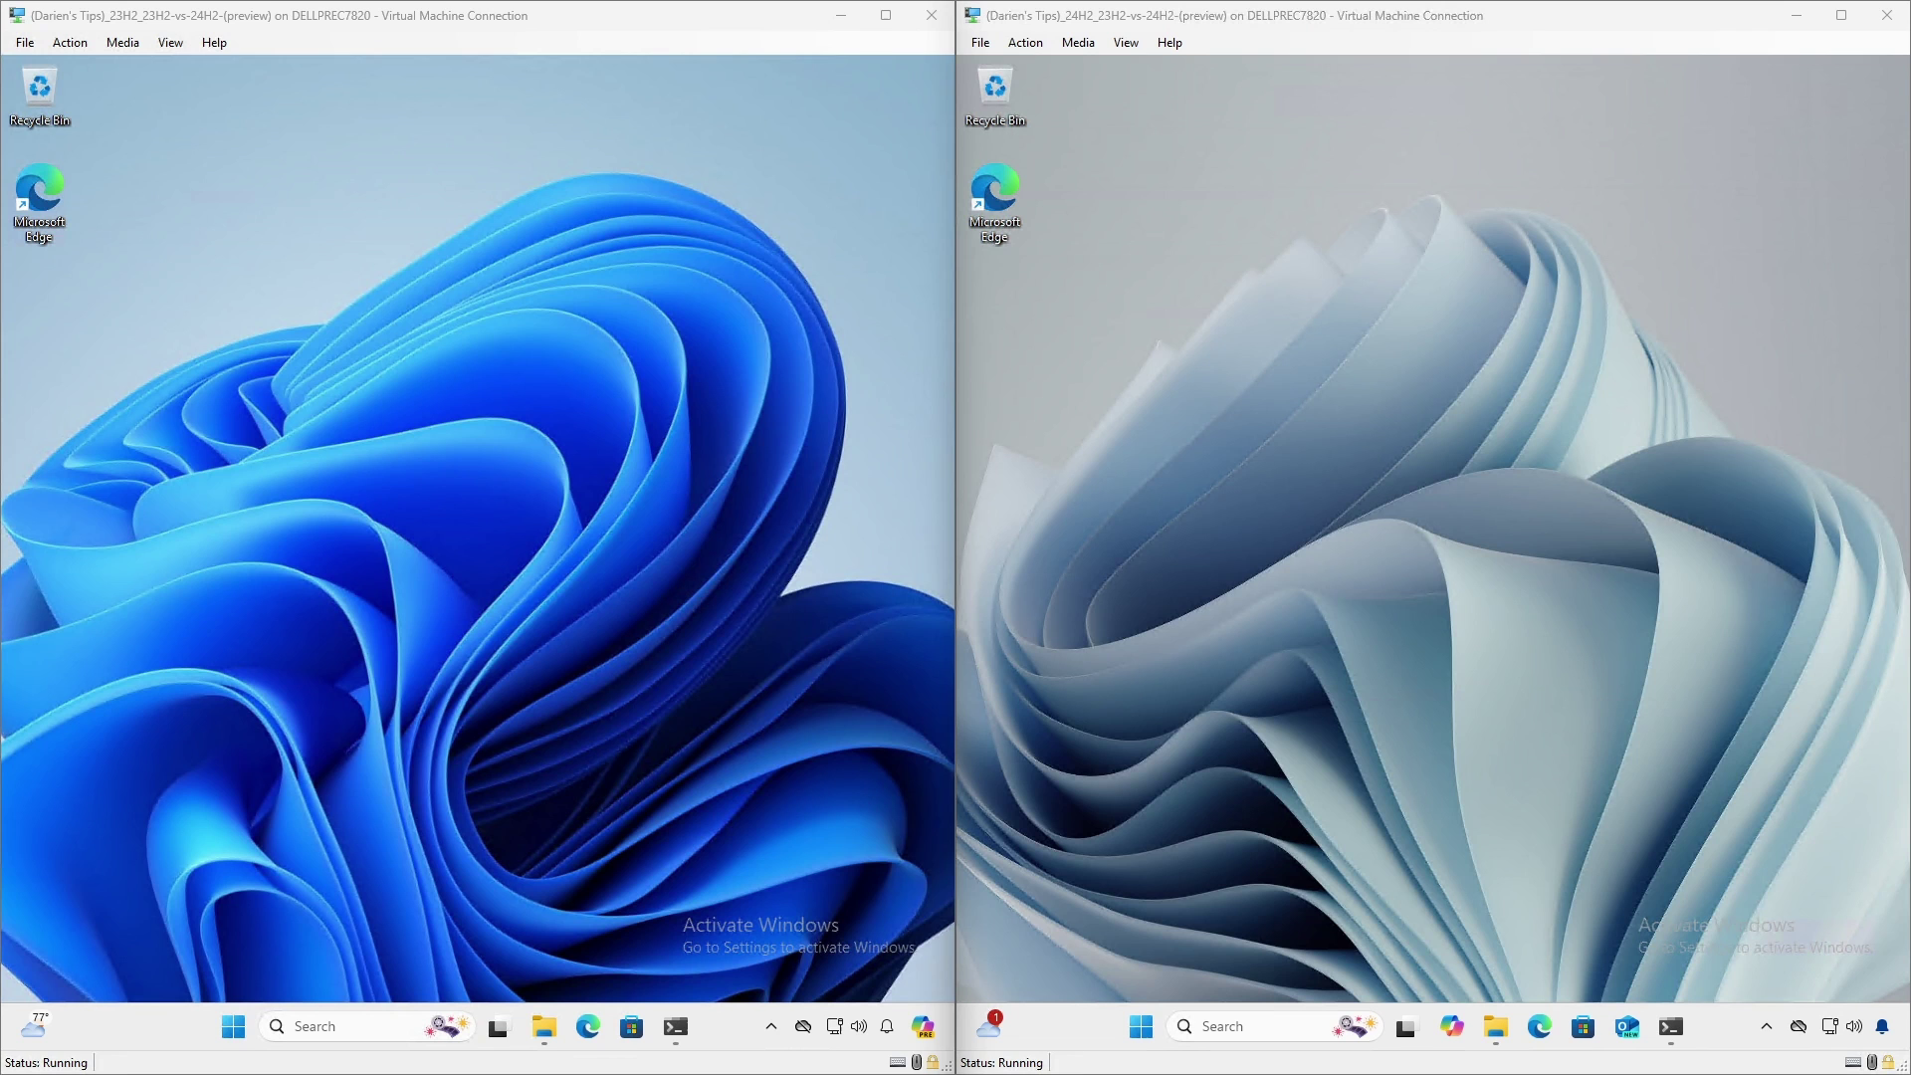
pyautogui.click(235, 1026)
pyautogui.click(1142, 1026)
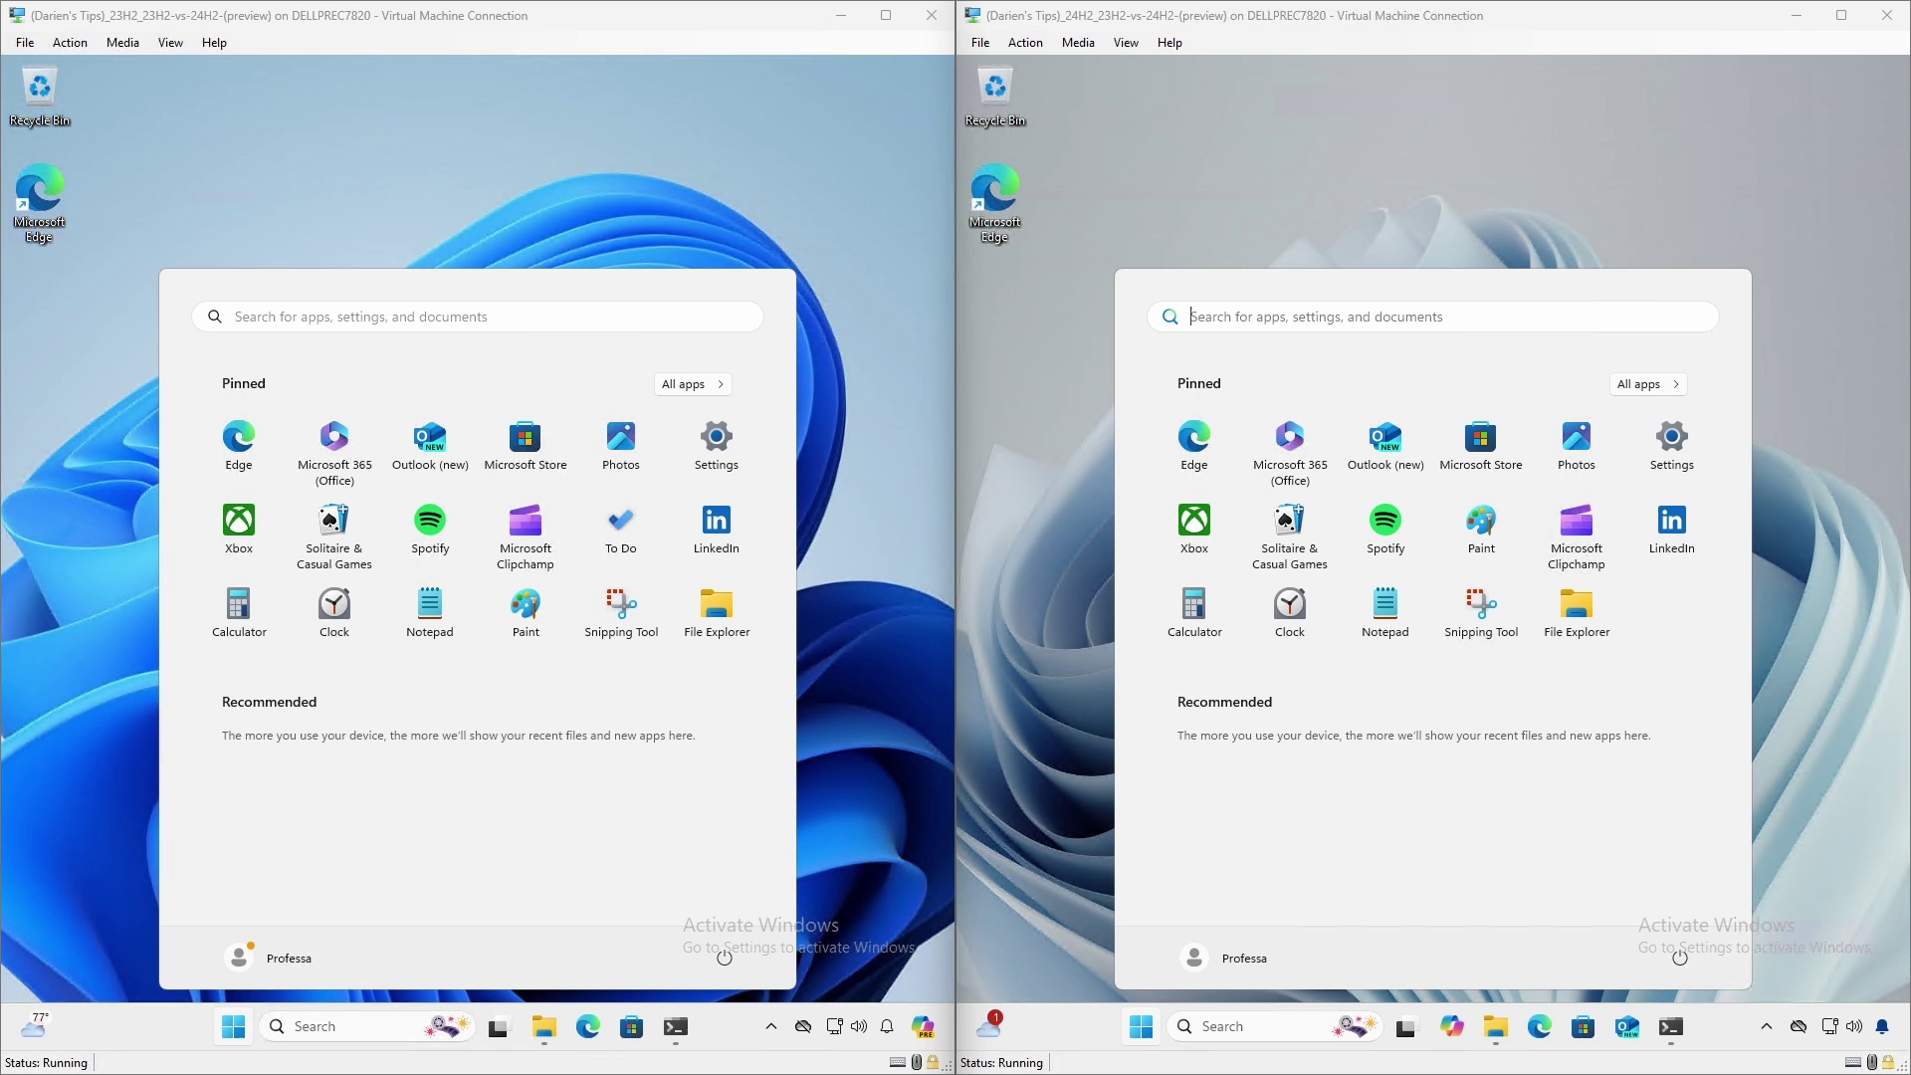
pyautogui.click(434, 327)
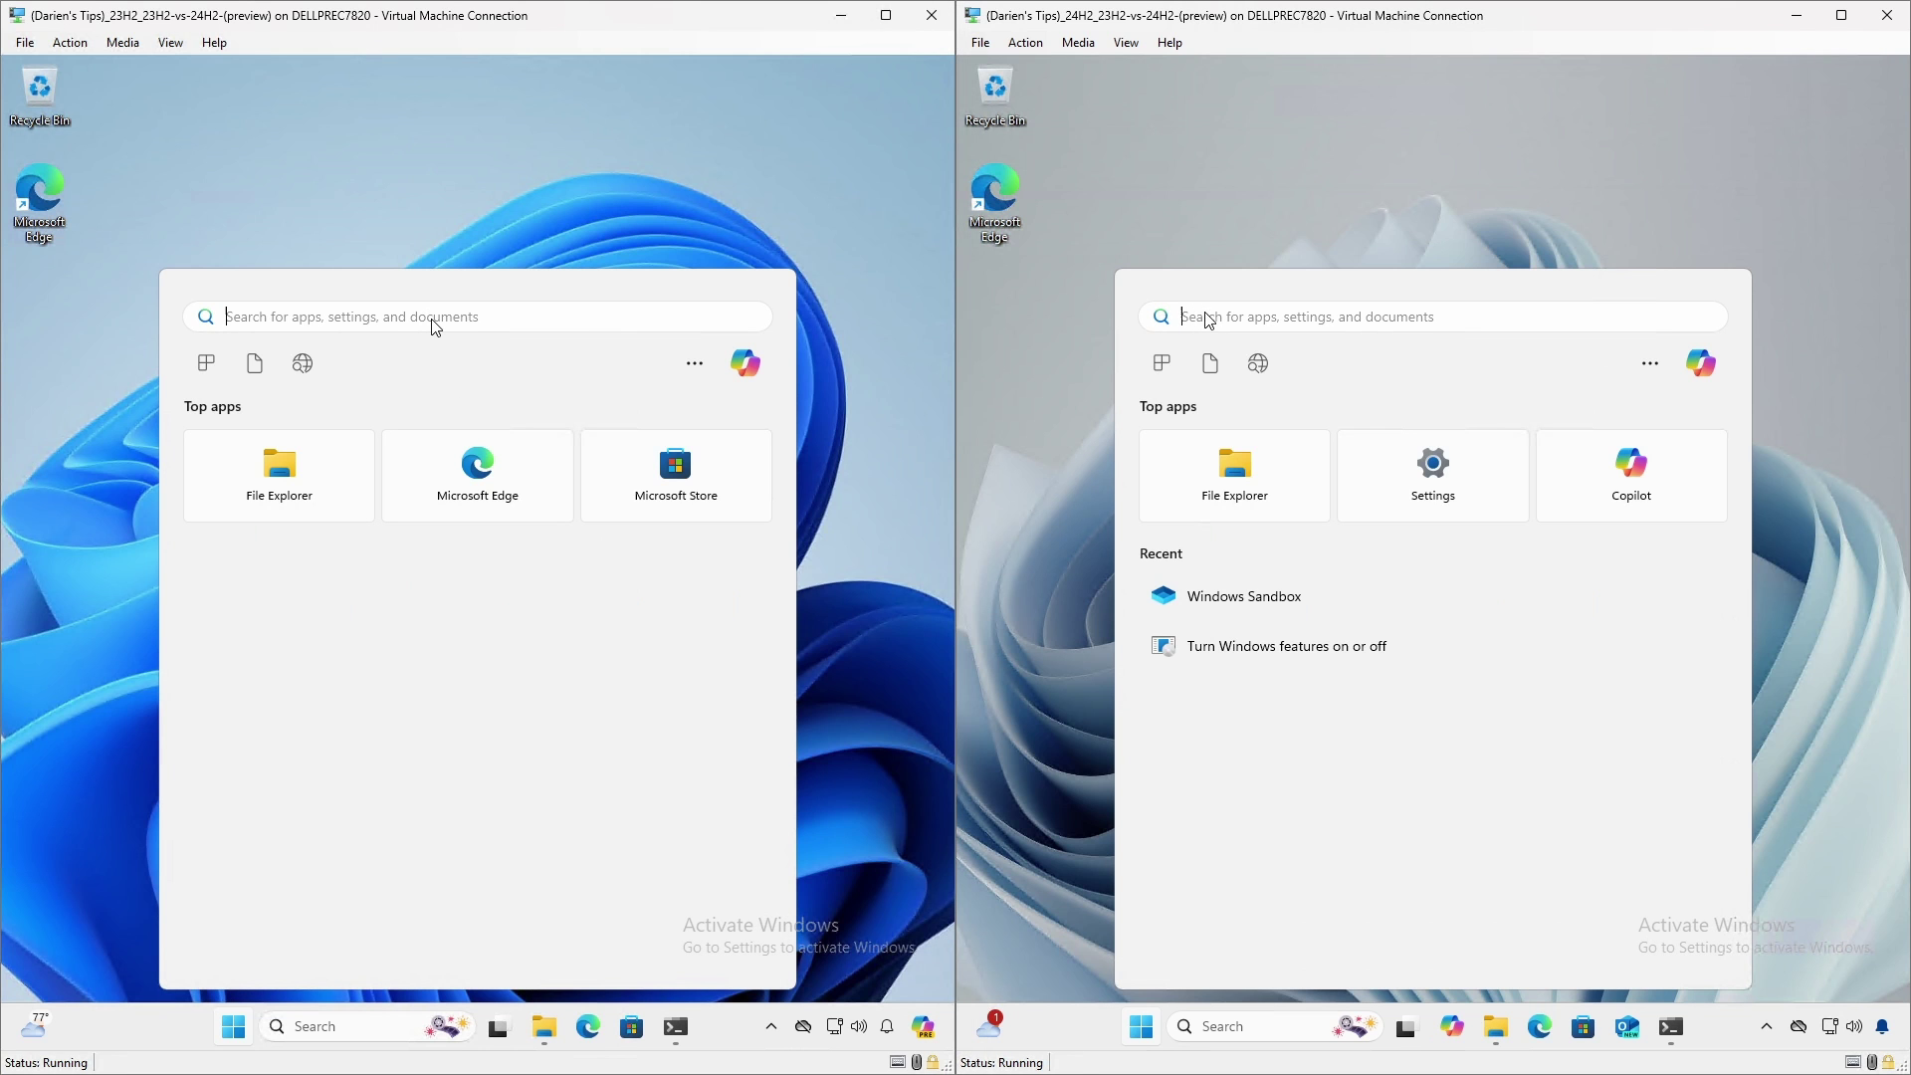
pyautogui.write('apps:')
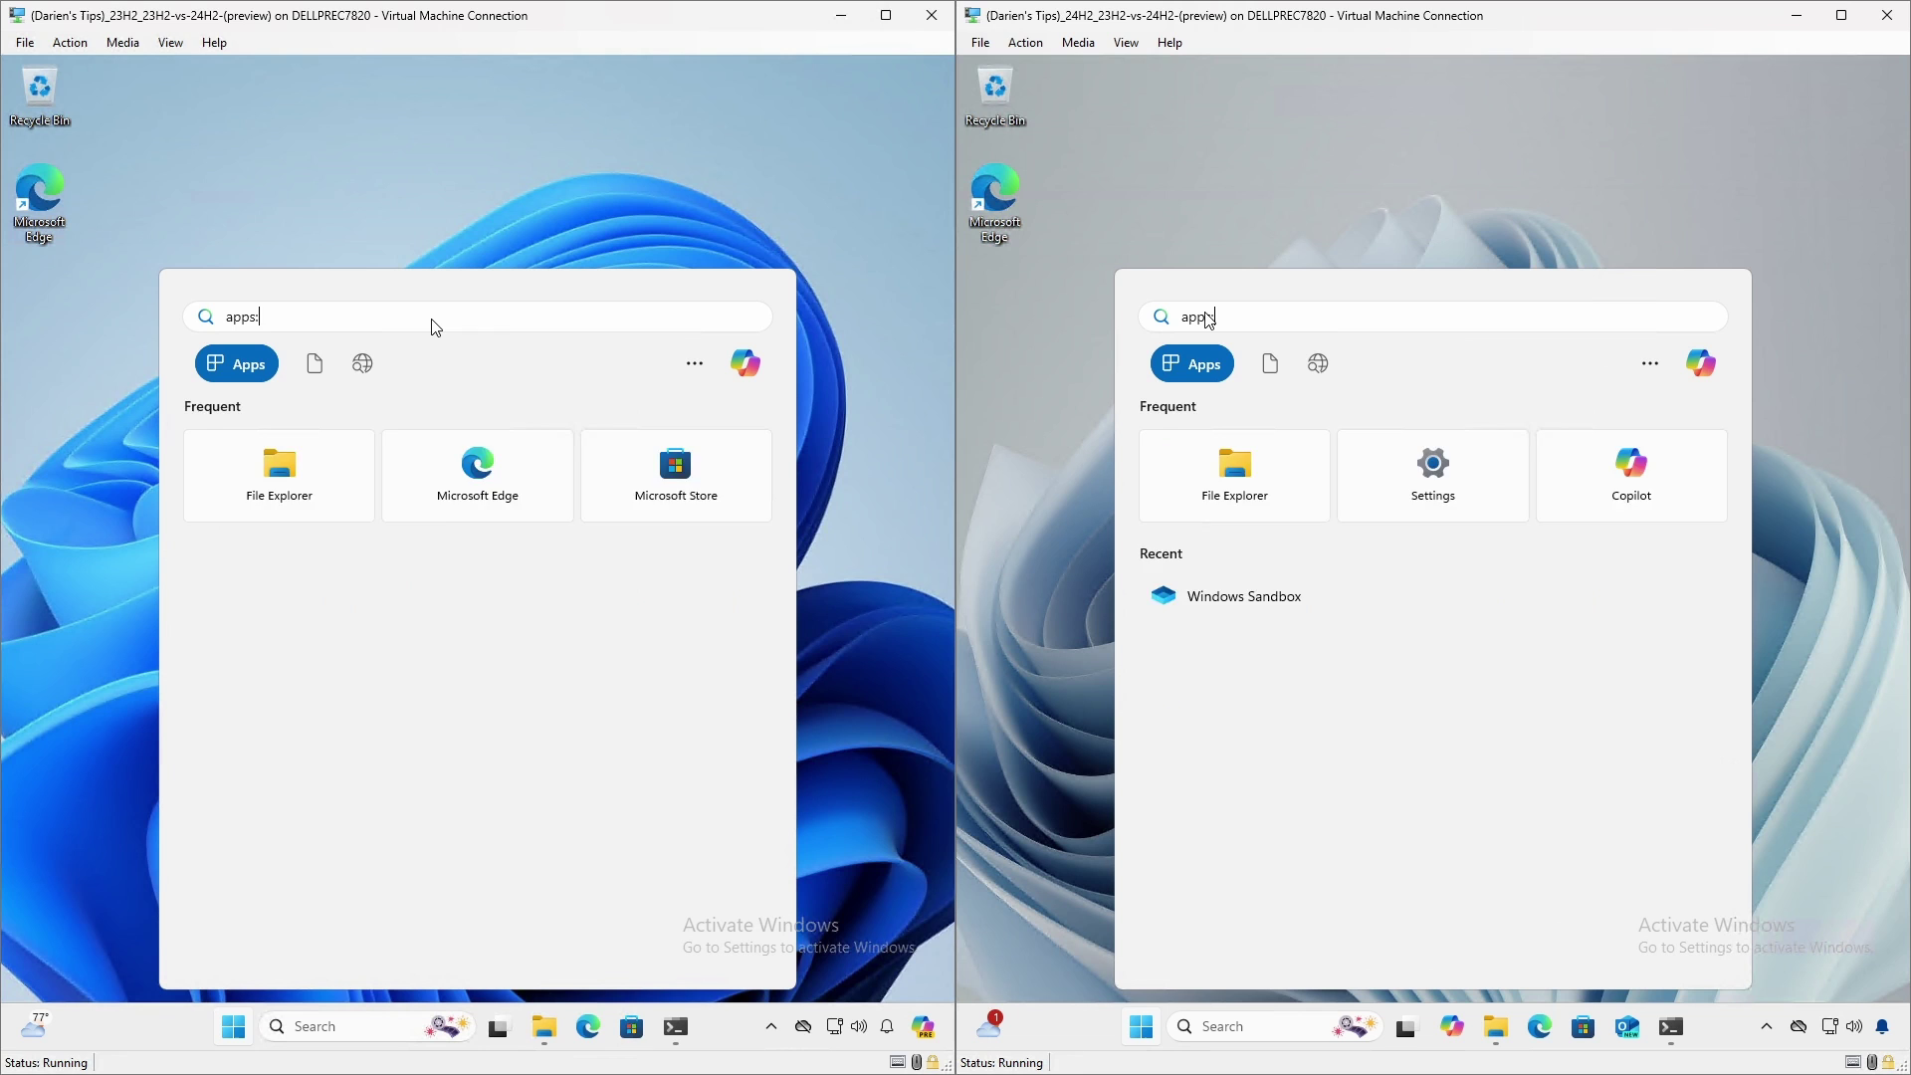
pyautogui.write('calendar')
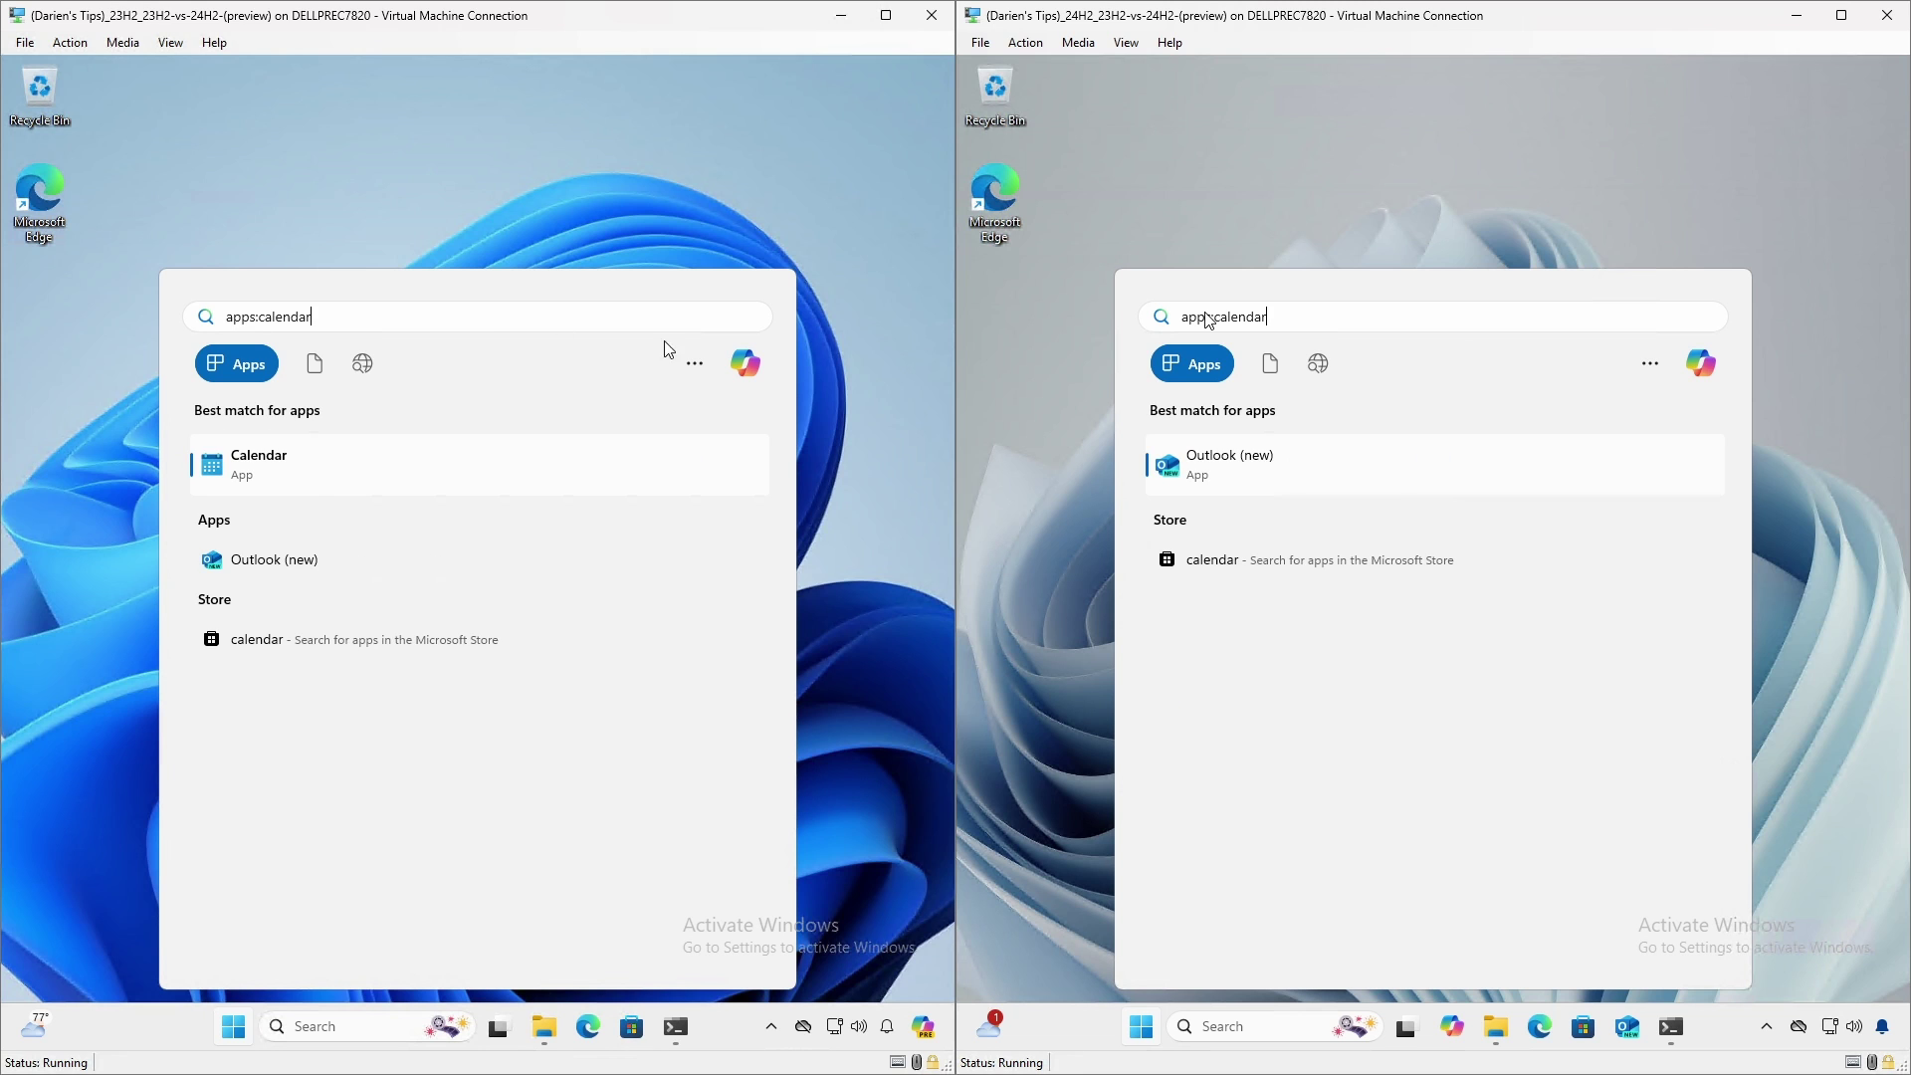
pyautogui.press('BackSpace')
pyautogui.press('BackSpace')
pyautogui.press('BackSpace')
pyautogui.press('BackSpace')
pyautogui.press('BackSpace')
pyautogui.press('BackSpace')
pyautogui.press('BackSpace')
pyautogui.press('BackSpace')
pyautogui.write('cortana')
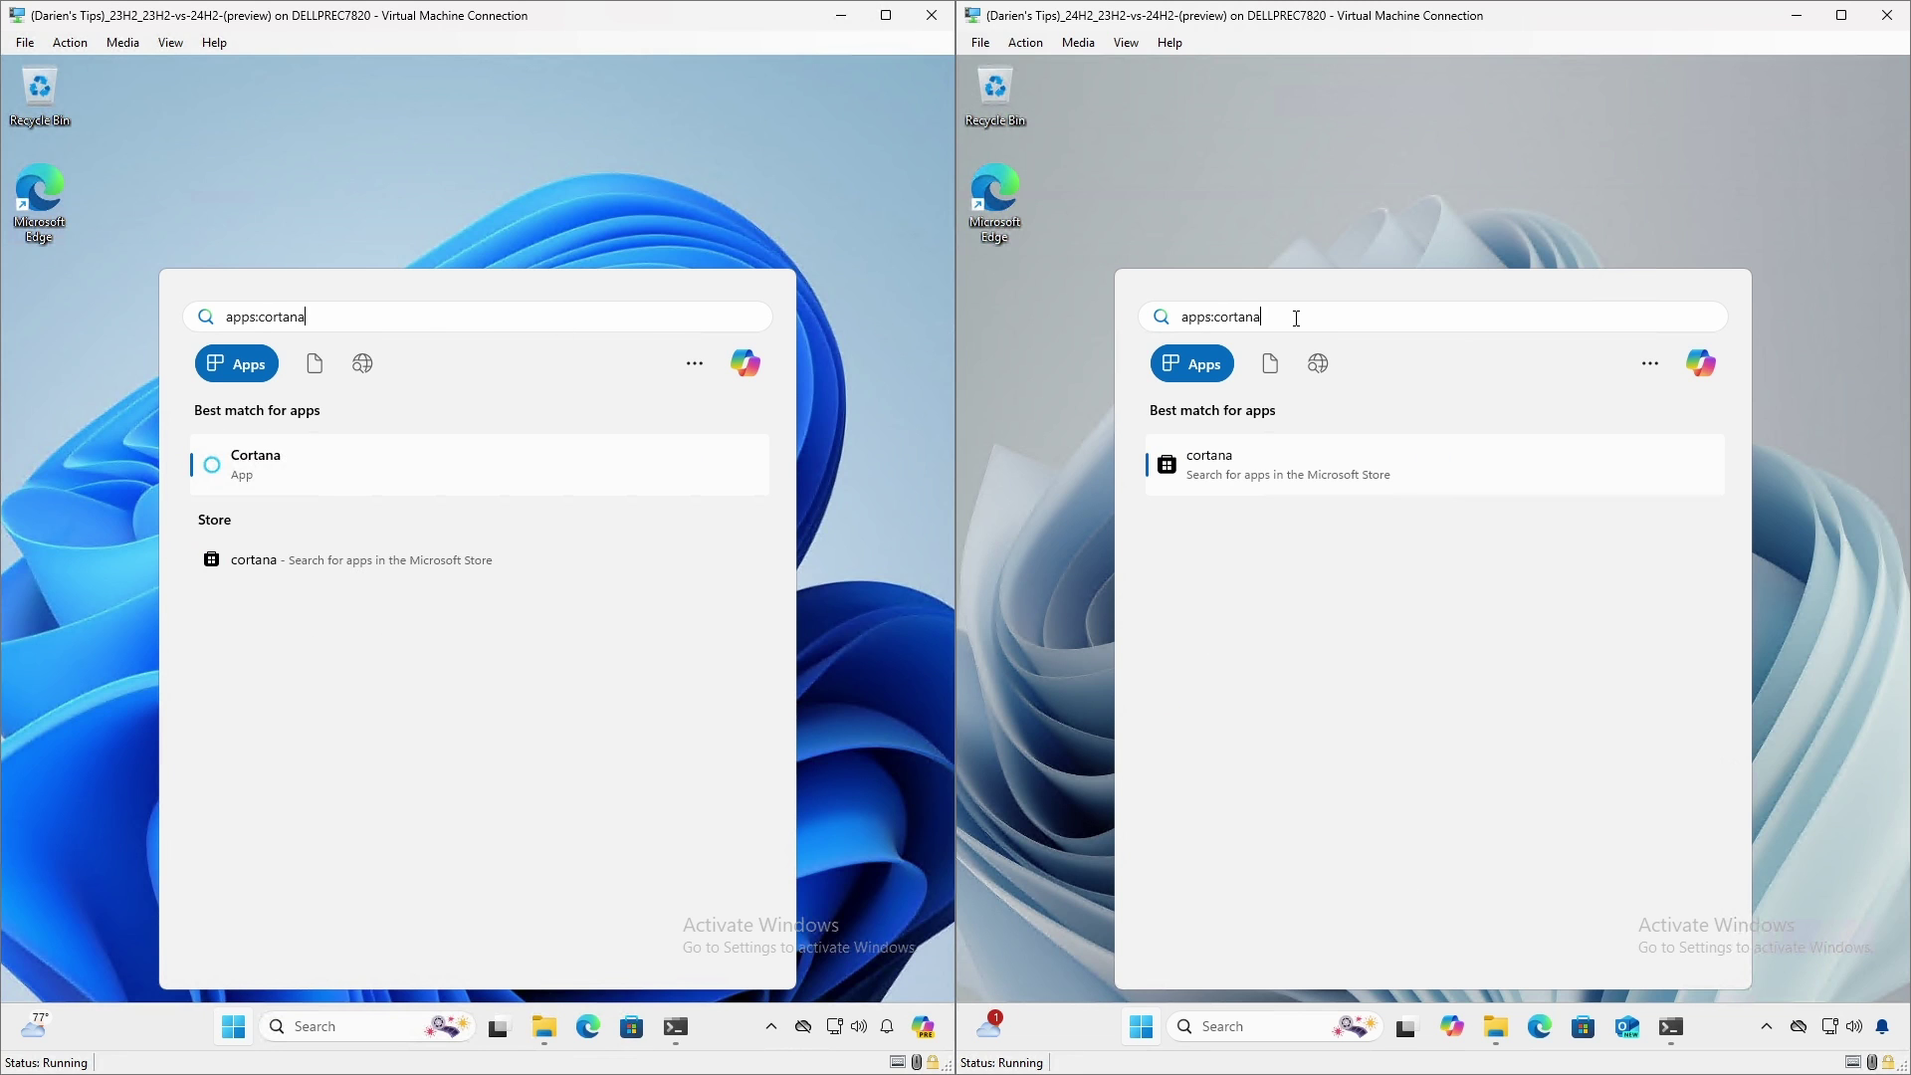
pyautogui.press('BackSpace')
pyautogui.press('BackSpace')
pyautogui.press('BackSpace')
pyautogui.press('BackSpace')
pyautogui.press('BackSpace')
pyautogui.press('BackSpace')
pyautogui.press('BackSpace')
pyautogui.write('mail')
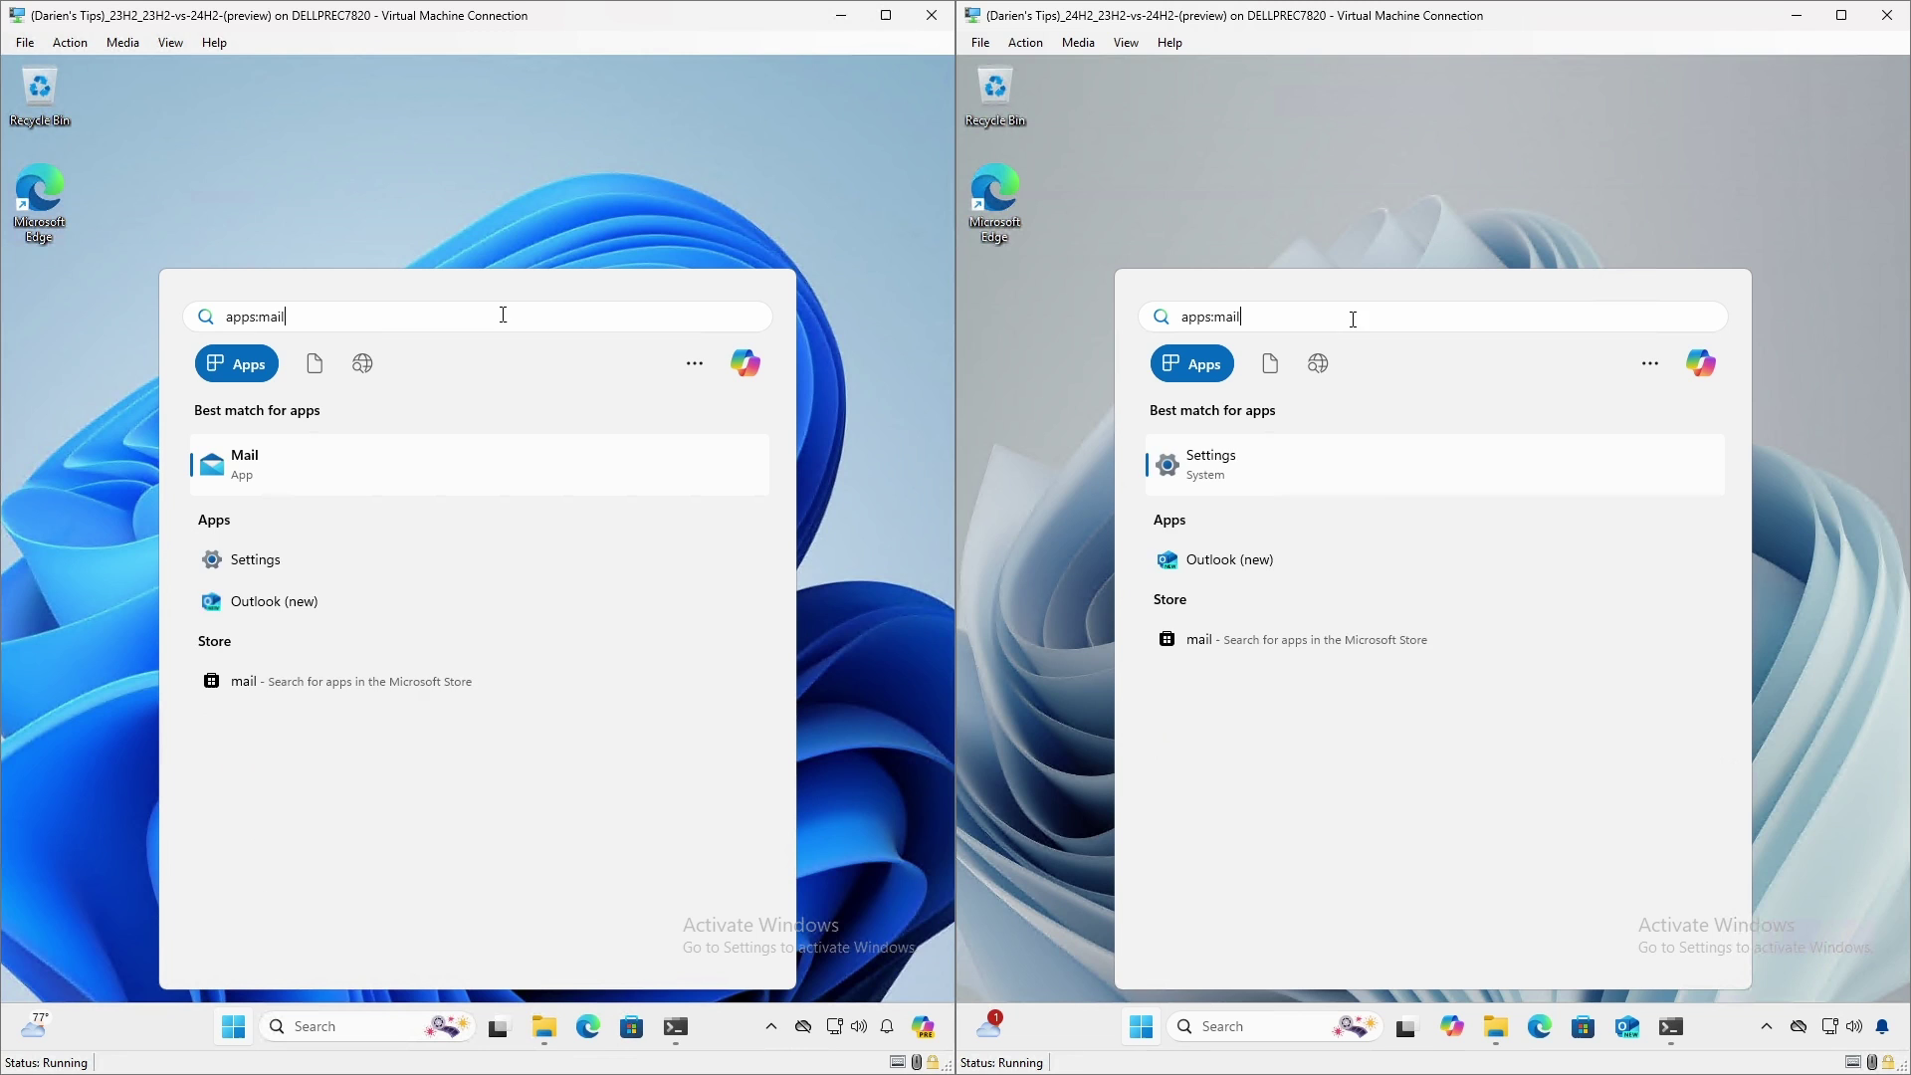
pyautogui.press('BackSpace')
pyautogui.press('BackSpace')
pyautogui.press('BackSpace')
pyautogui.press('BackSpace')
pyautogui.write('maps')
pyautogui.press('BackSpace')
pyautogui.press('BackSpace')
pyautogui.press('BackSpace')
pyautogui.press('BackSpace')
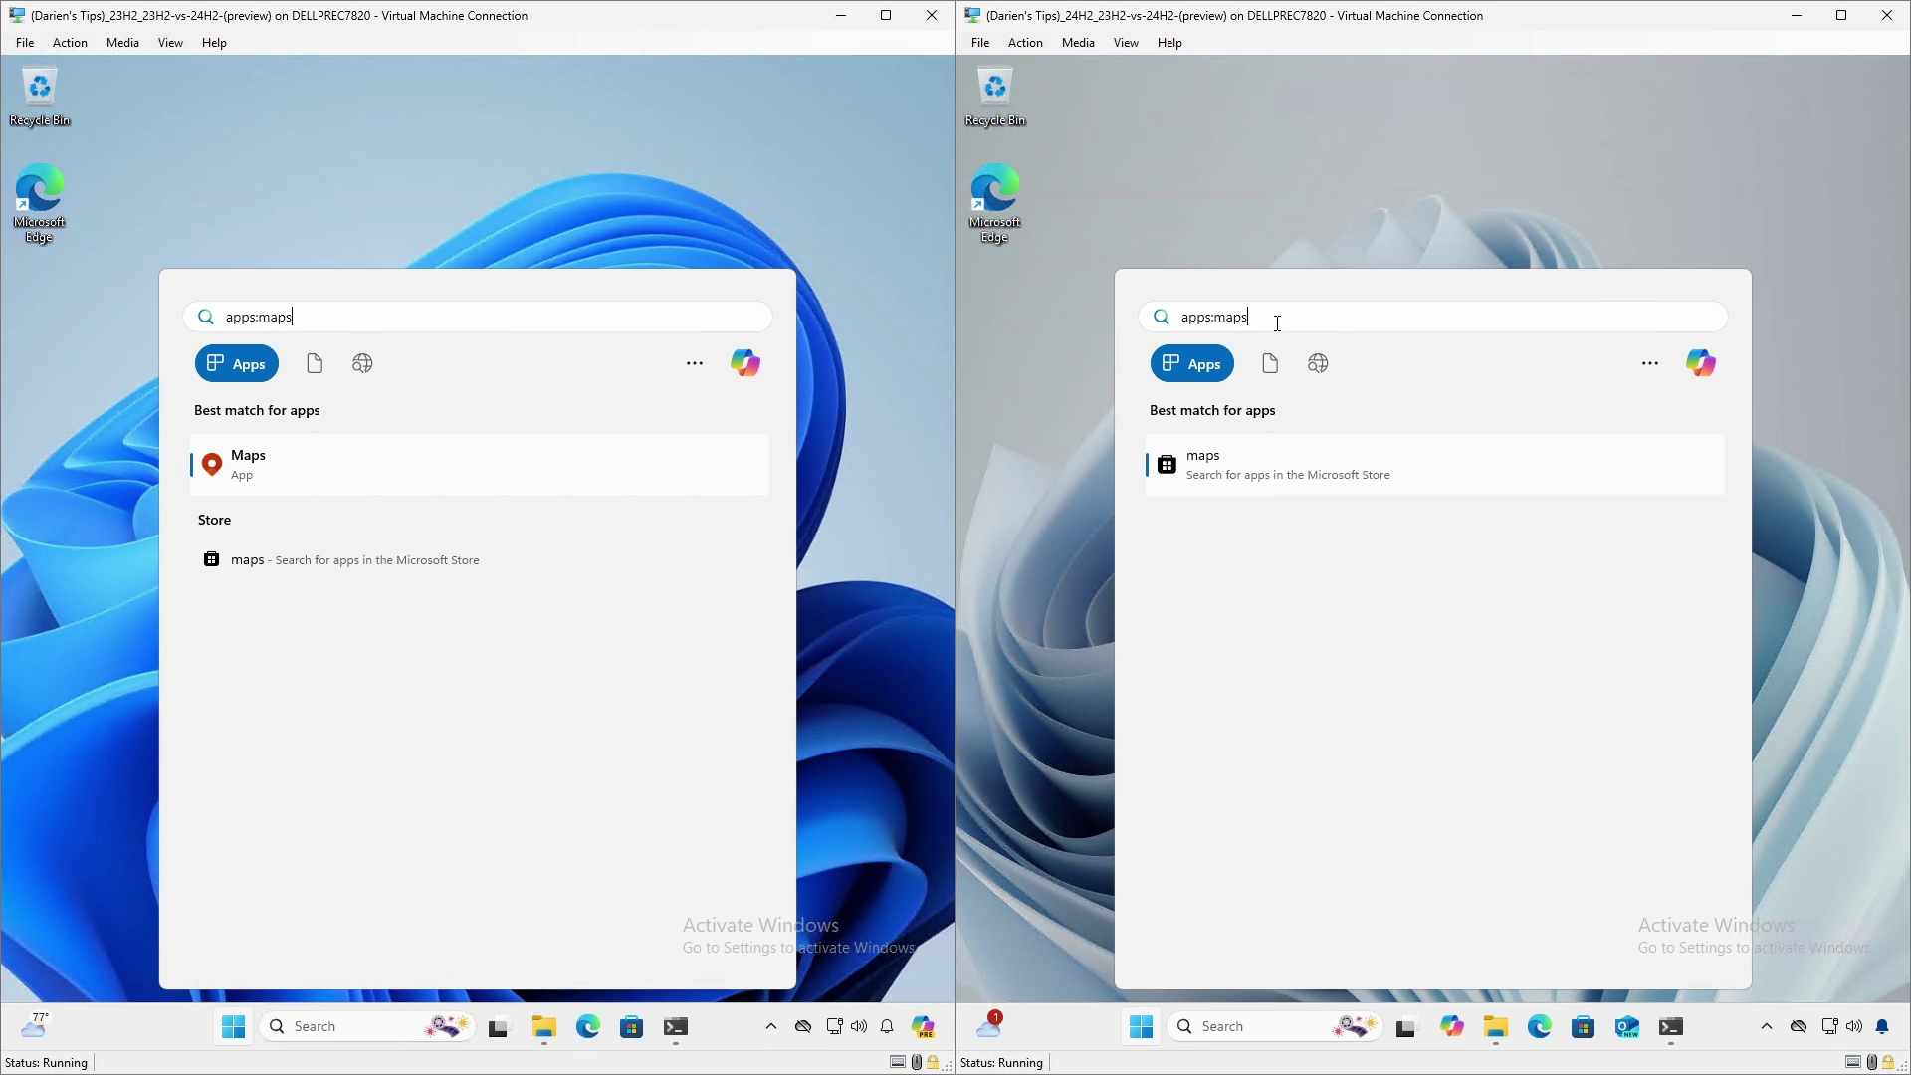
pyautogui.write('movies')
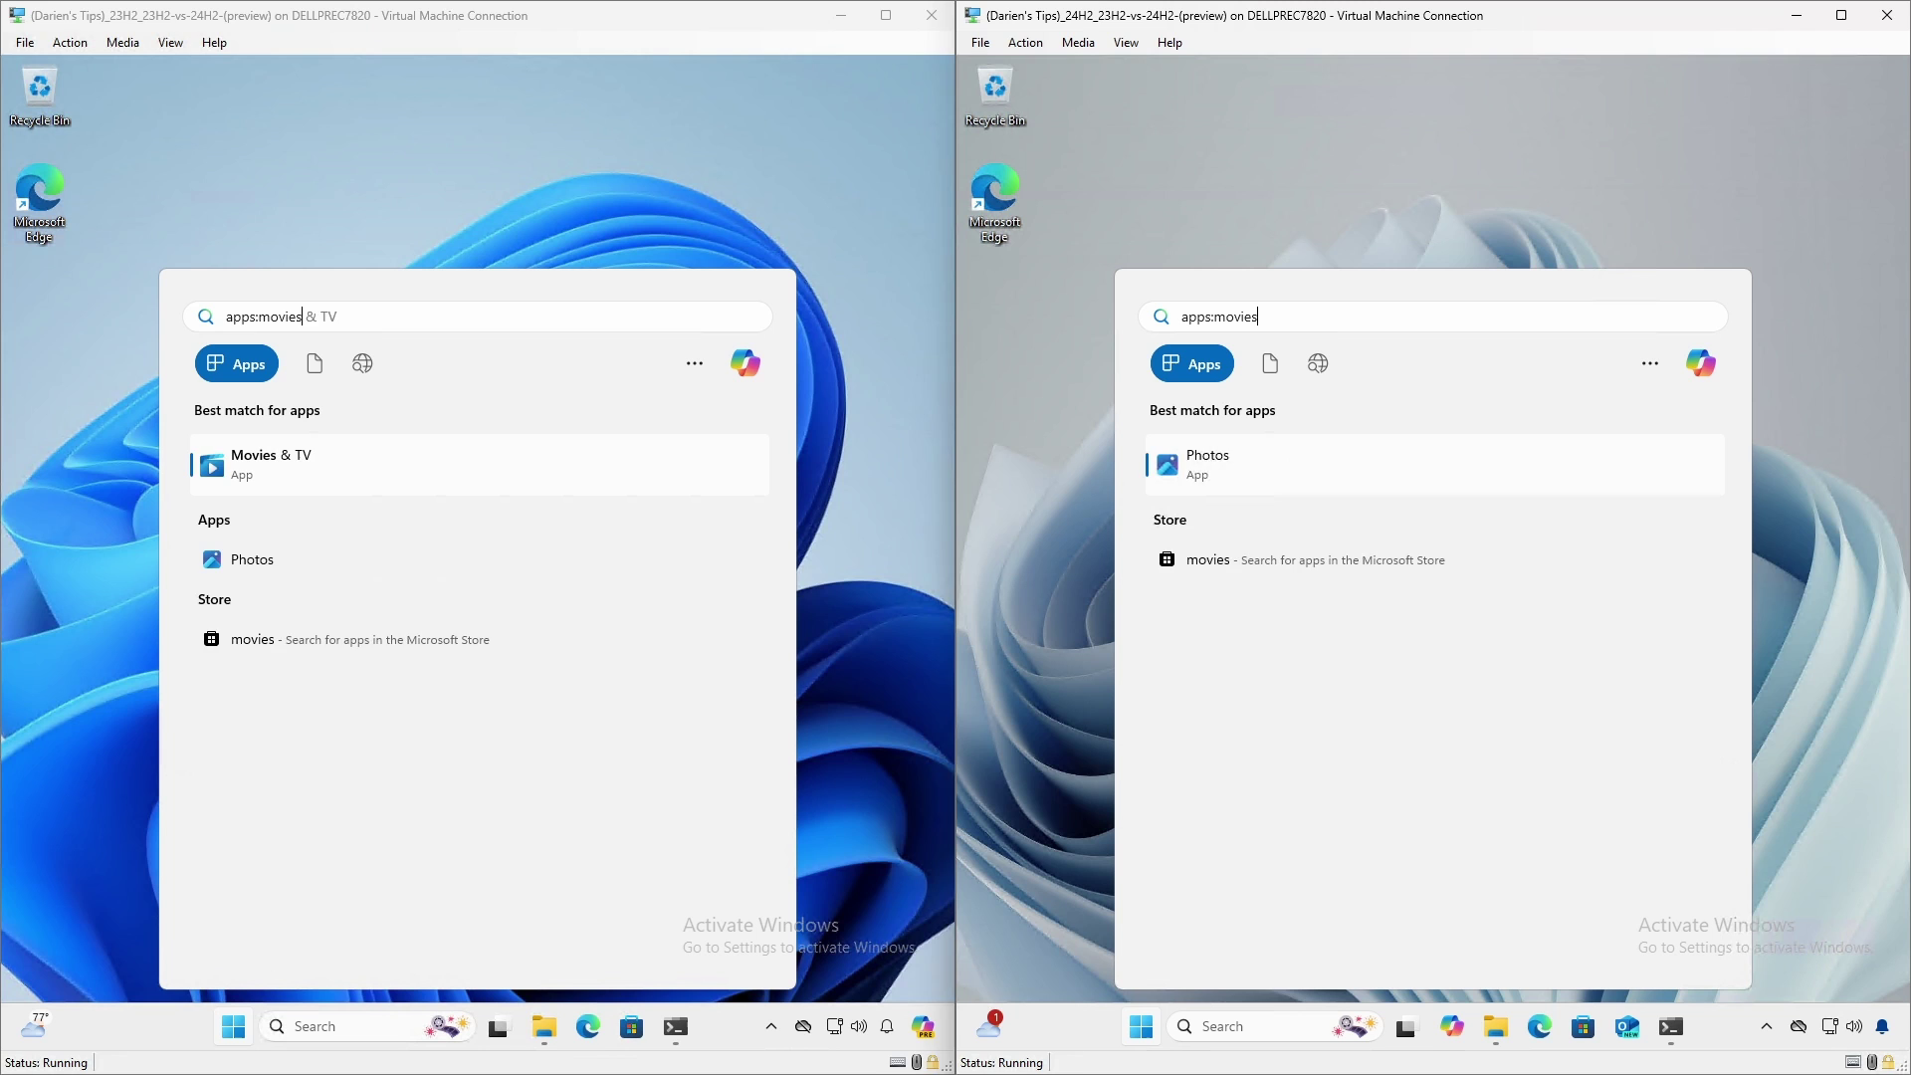
pyautogui.press('BackSpace')
pyautogui.press('BackSpace')
pyautogui.press('BackSpace')
pyautogui.press('BackSpace')
pyautogui.press('BackSpace')
pyautogui.press('BackSpace')
pyautogui.write('wordpad')
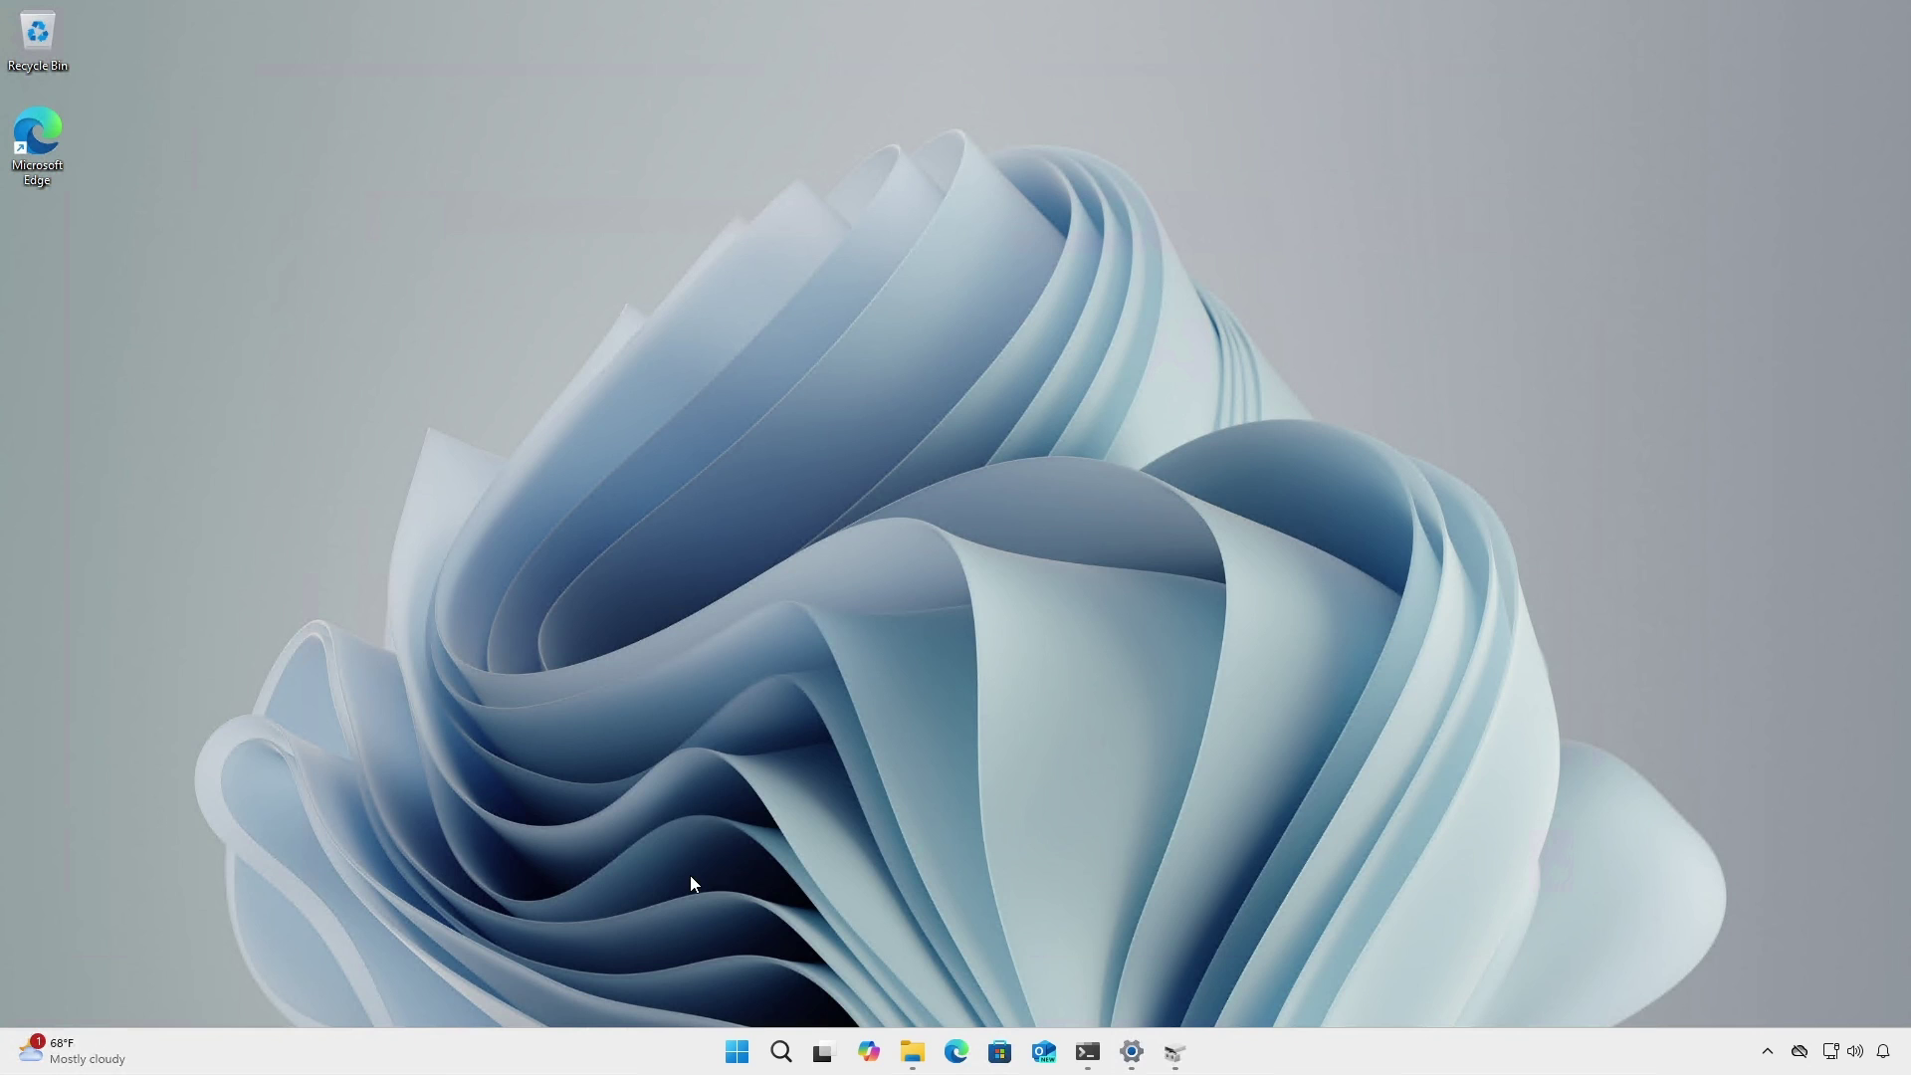
# Step: Confirm C: is fully BitLocker-encrypted in Disk Management and Get-BitLockerVolume, then bring up Settings
pyautogui.click(1178, 1053)
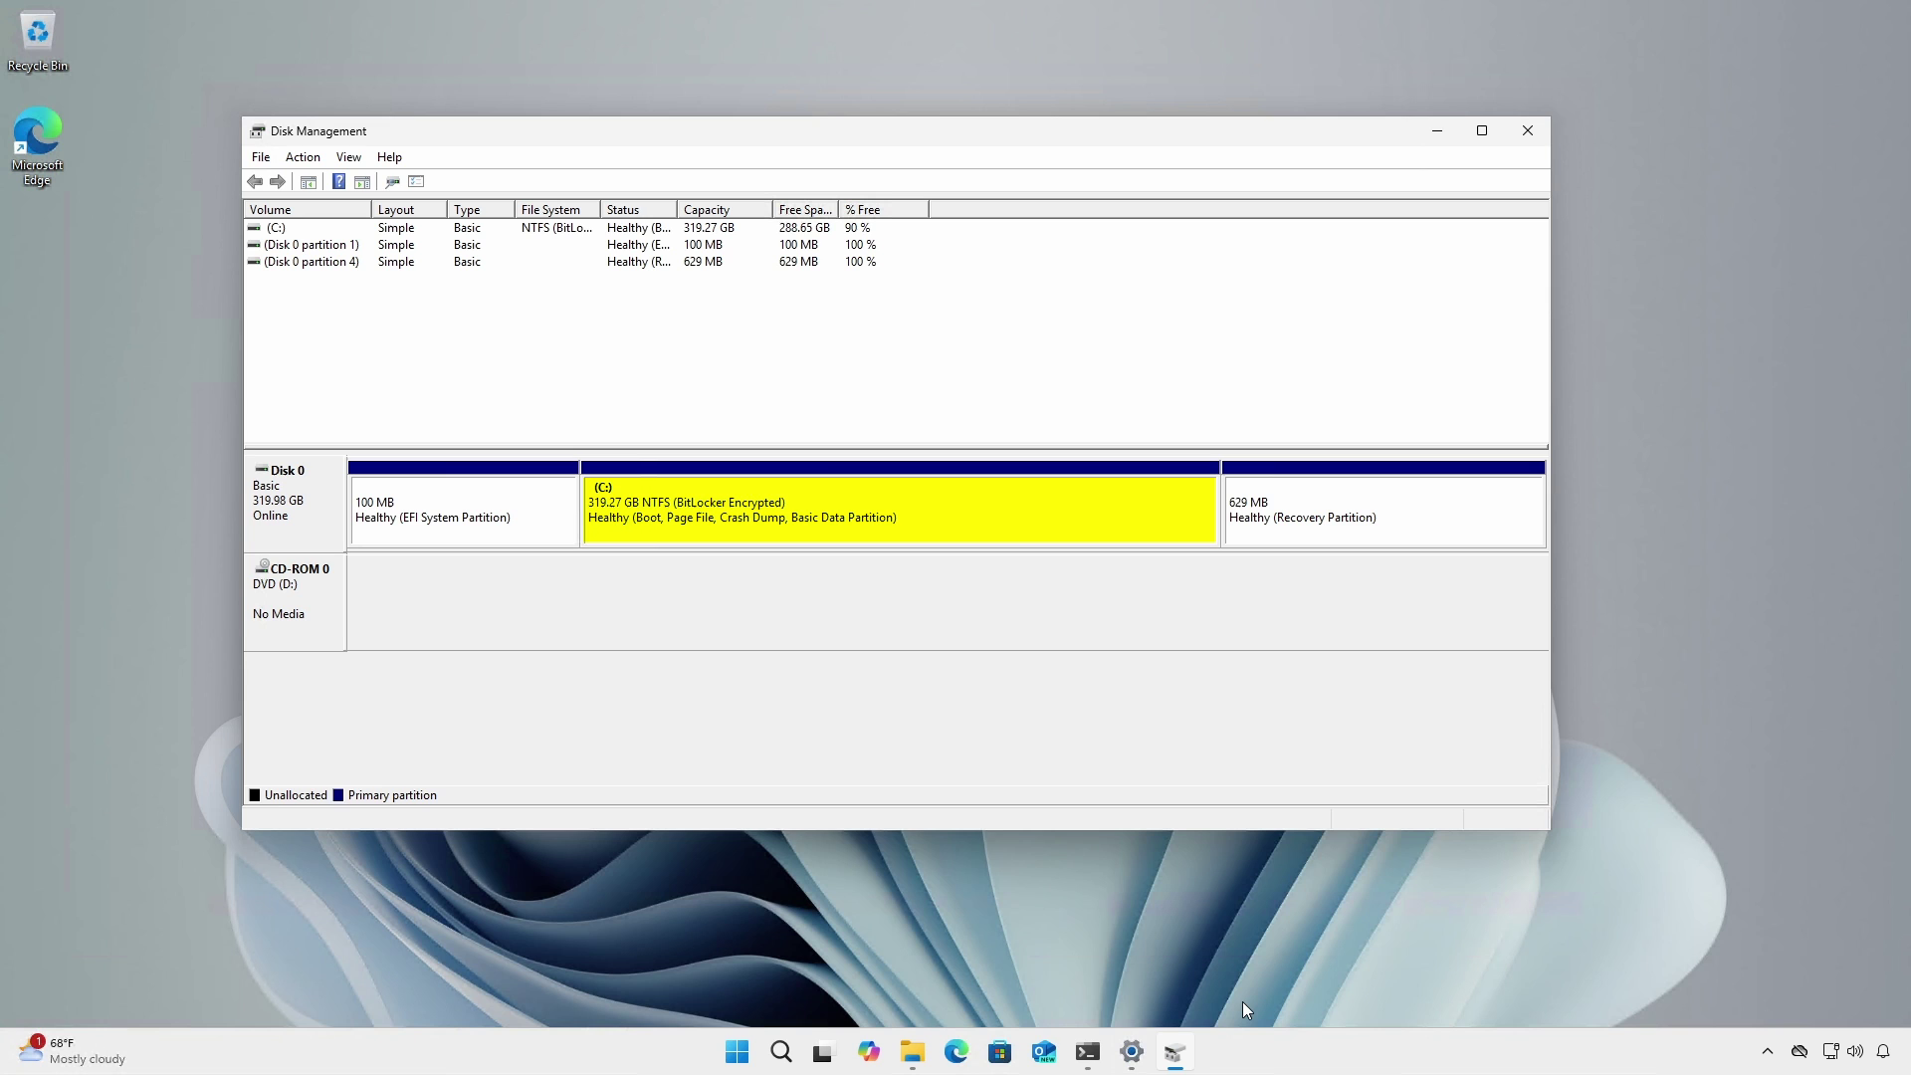
pyautogui.click(1088, 1051)
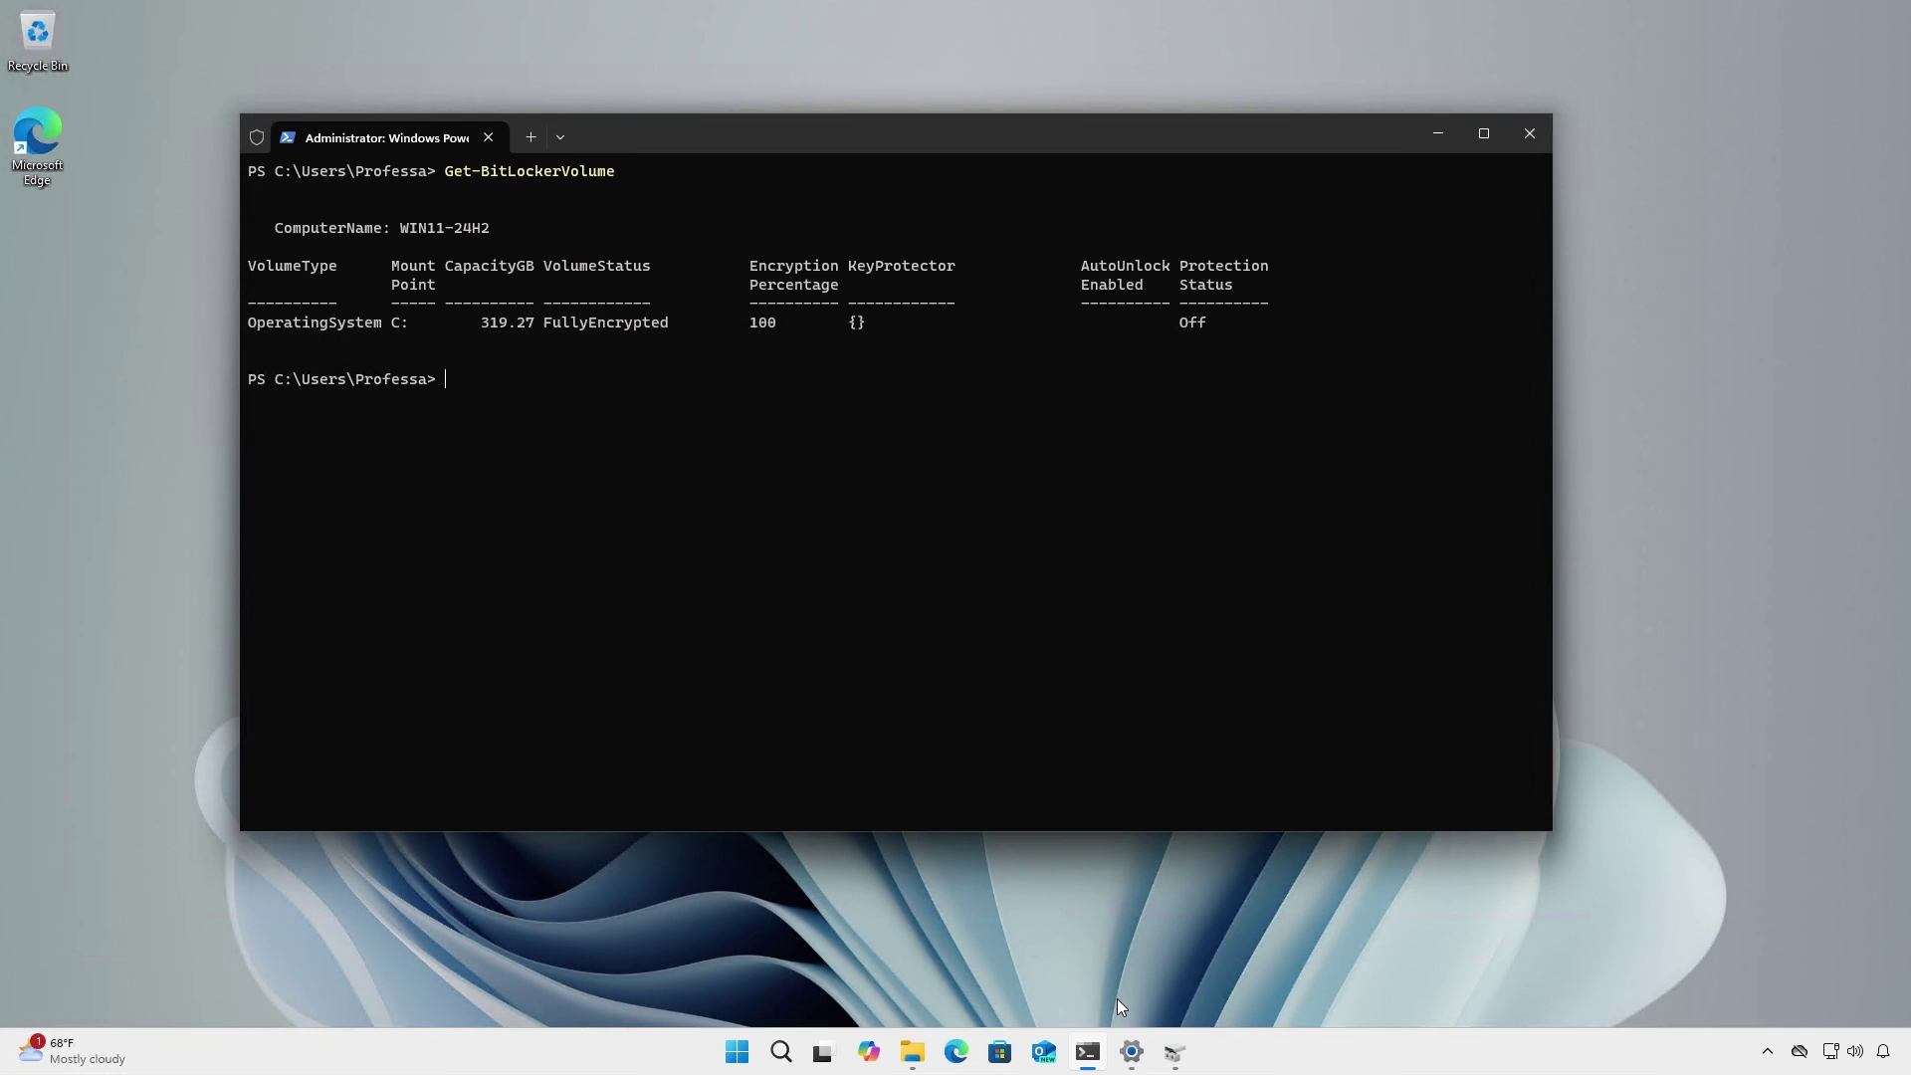
pyautogui.click(1132, 1051)
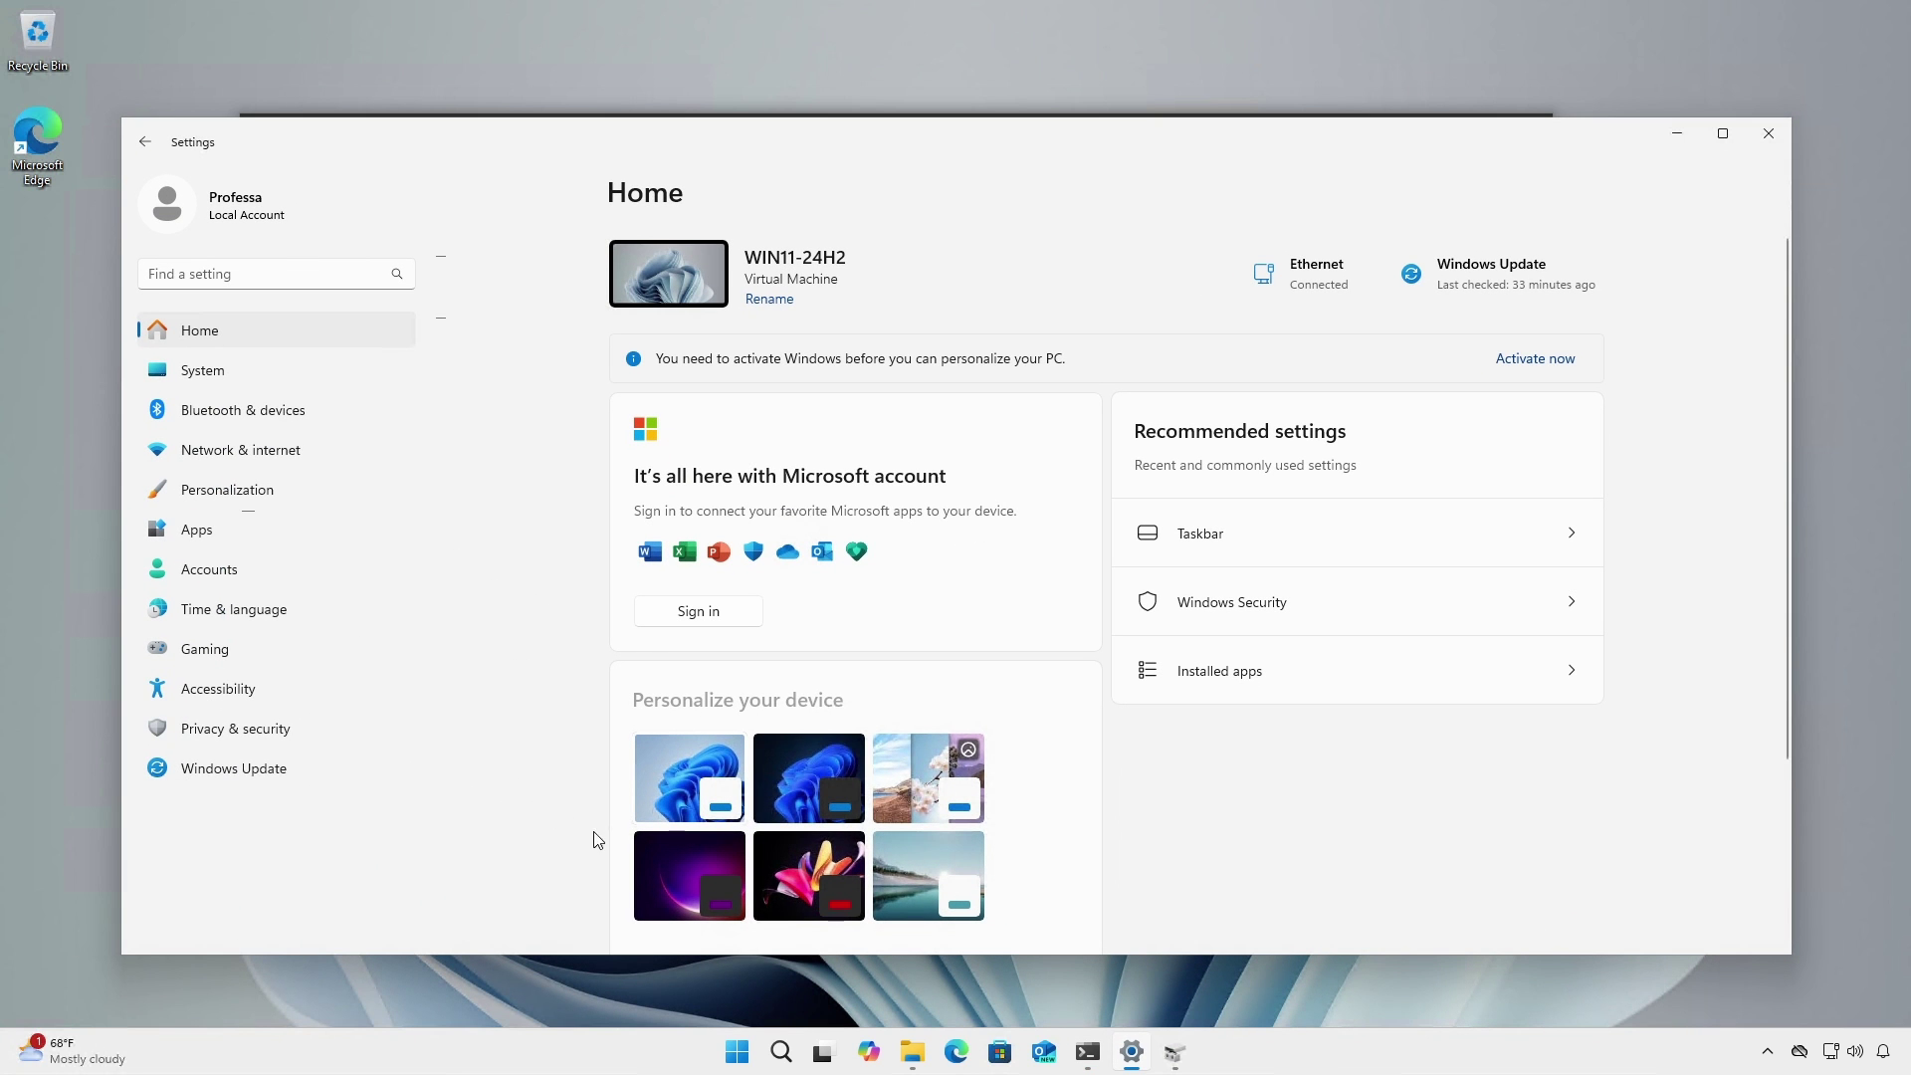
# Step: Check Device encryption under Privacy & security (On, pending sign-in), then return to System
pyautogui.click(301, 734)
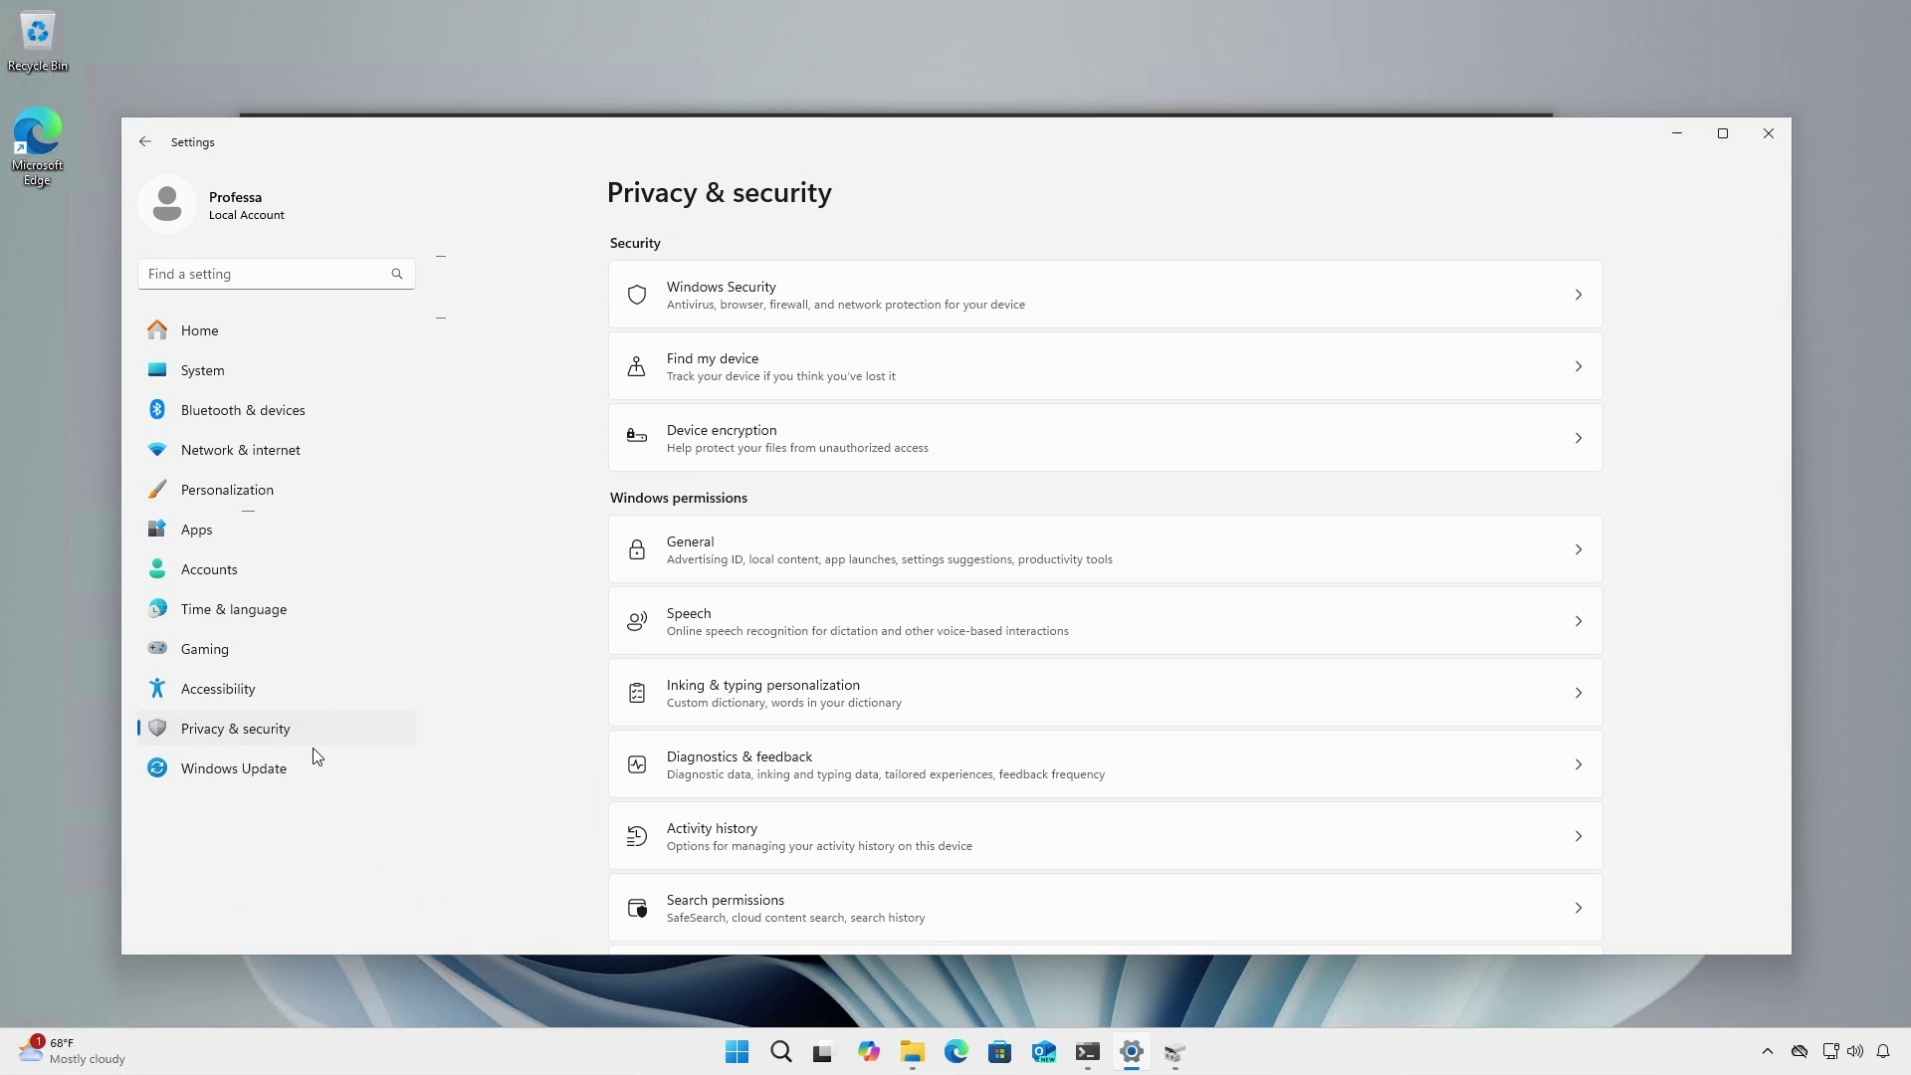
pyautogui.click(729, 460)
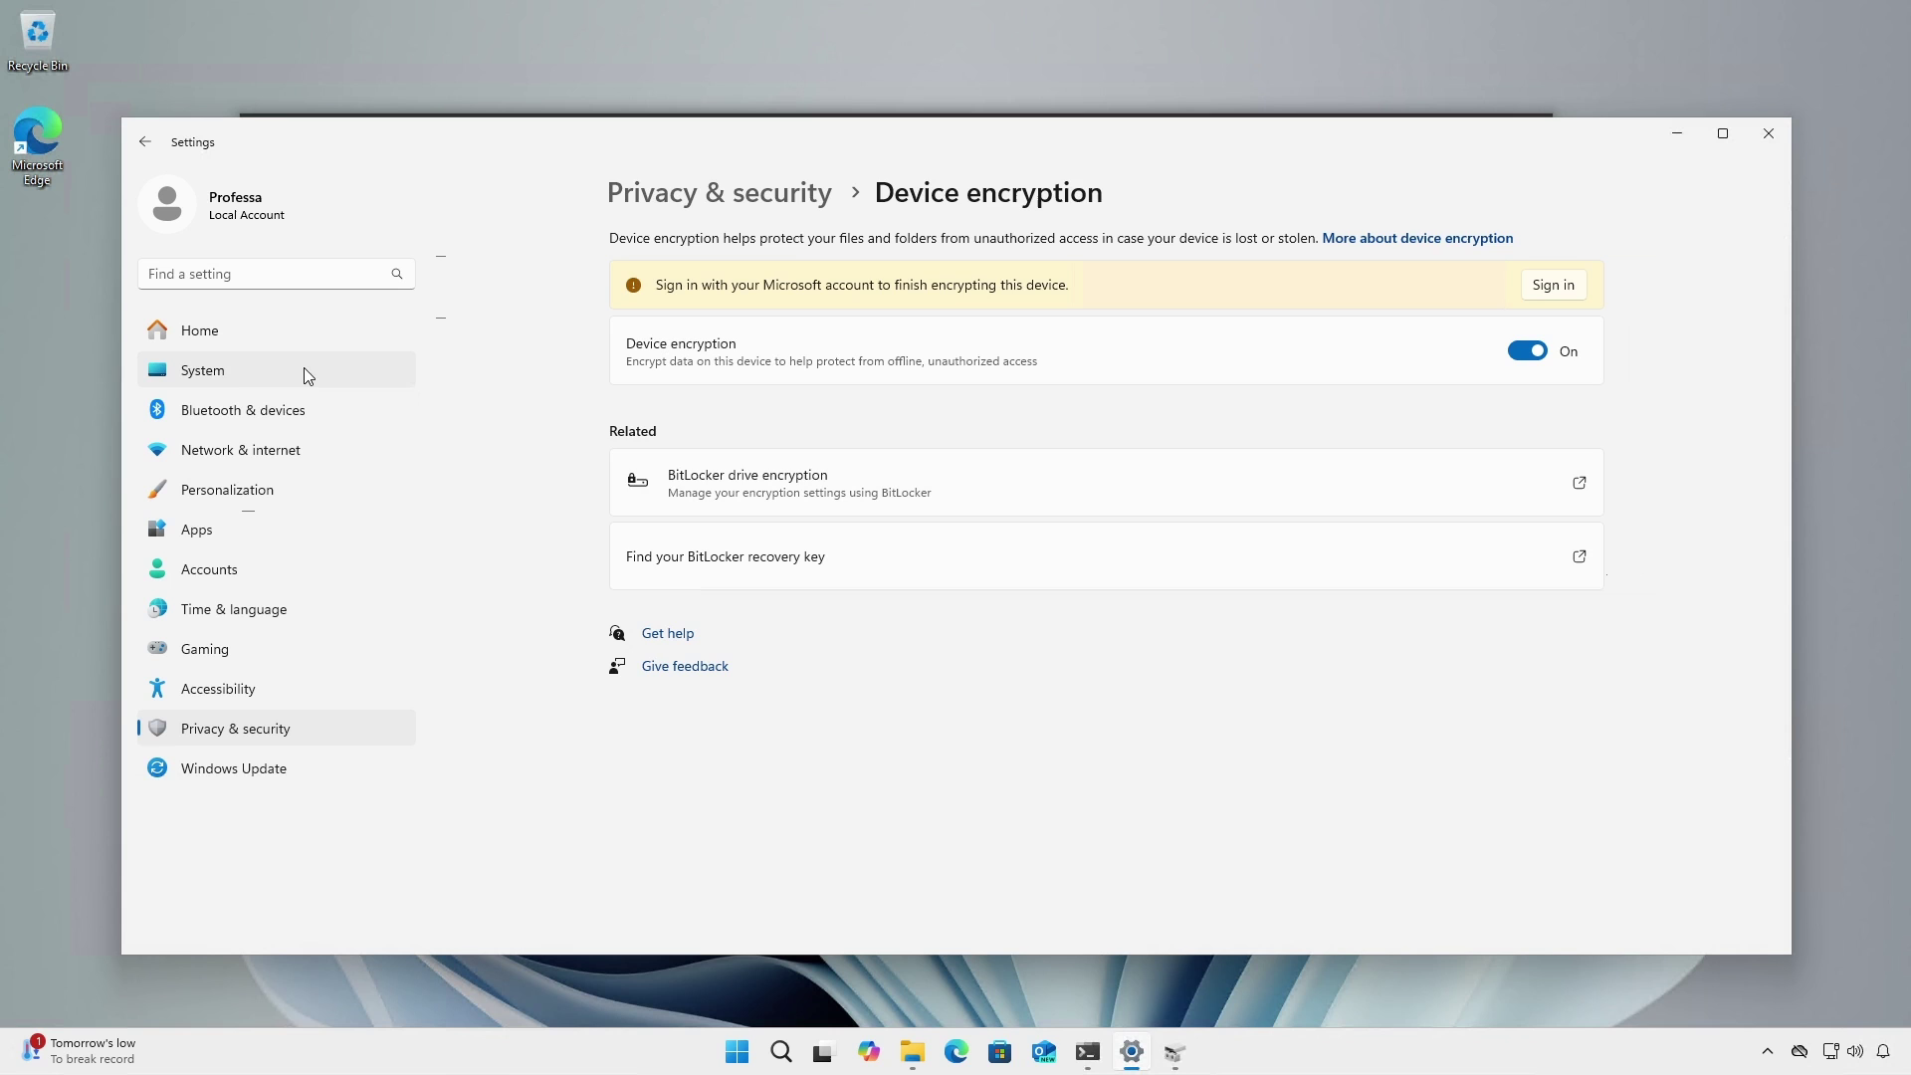
pyautogui.click(235, 371)
pyautogui.scroll(-5, 674, 511)
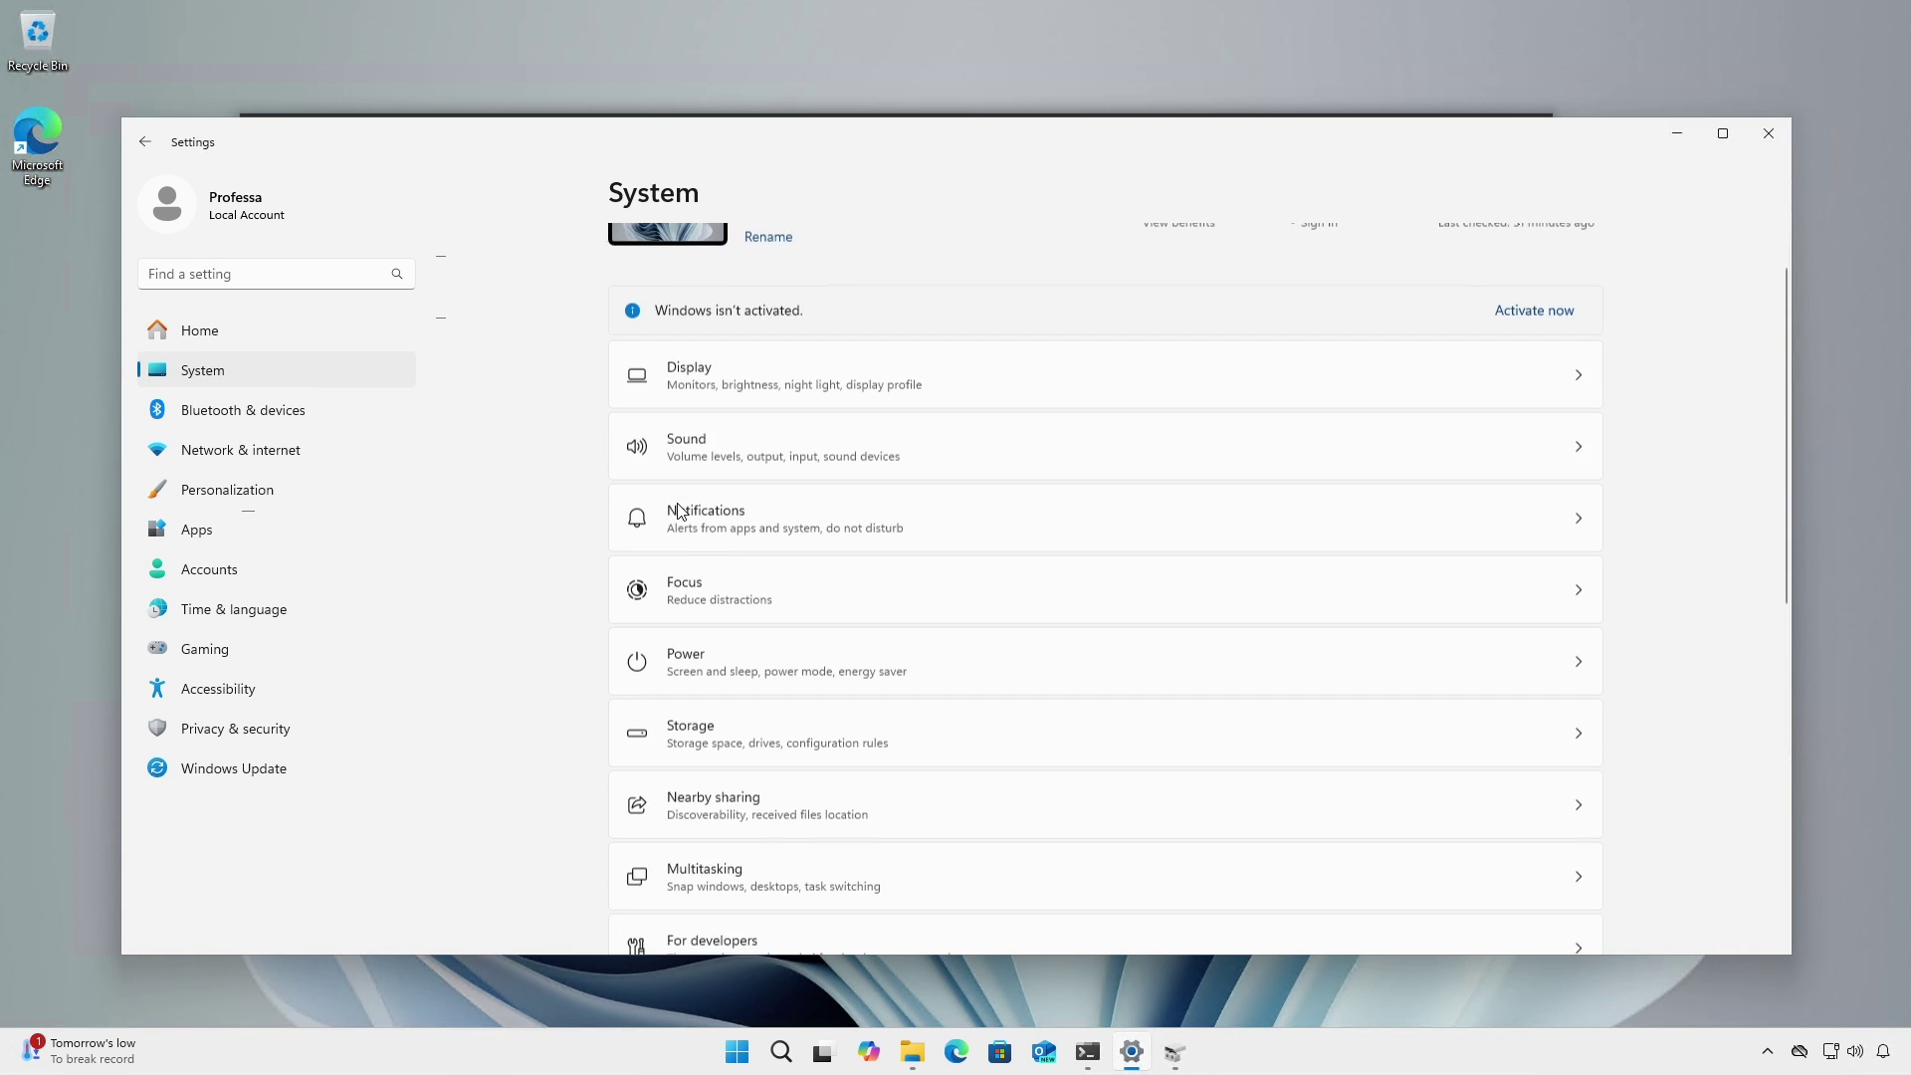
pyautogui.click(733, 566)
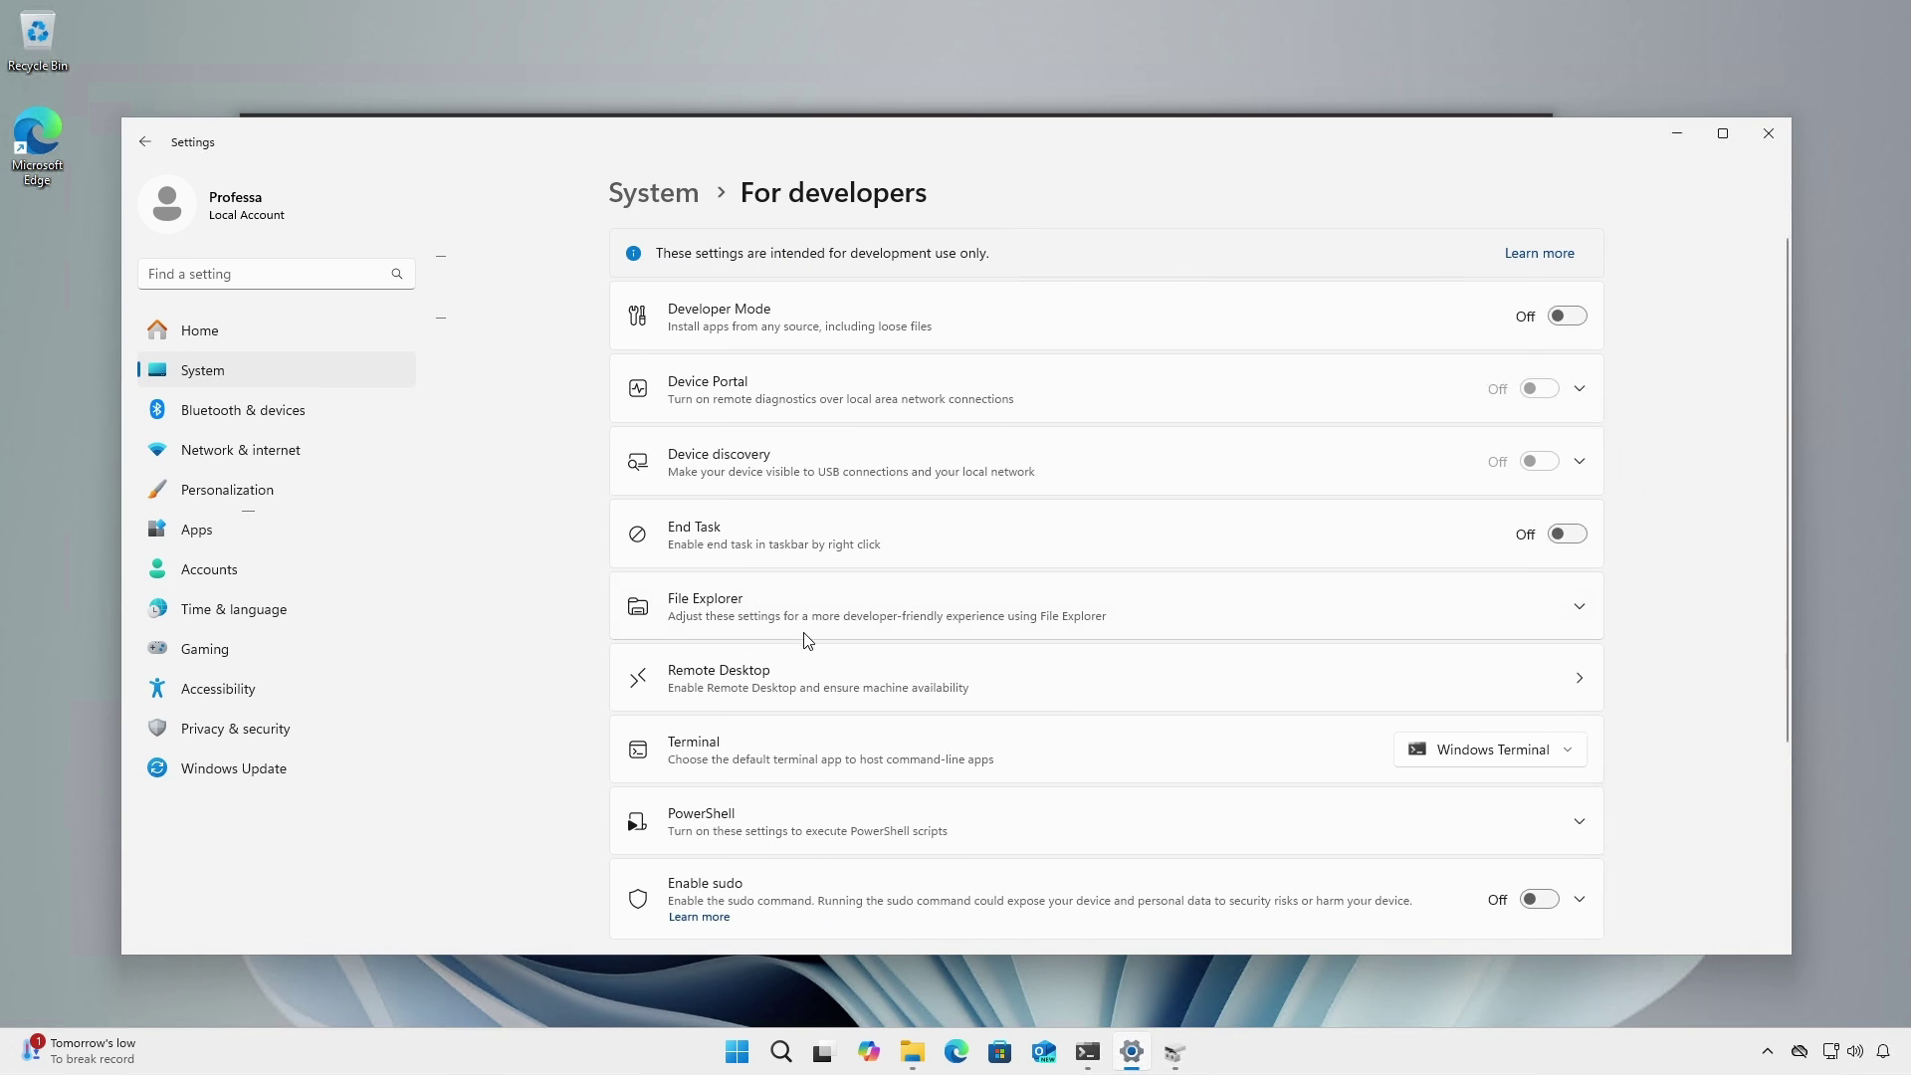
pyautogui.scroll(-2, 968, 901)
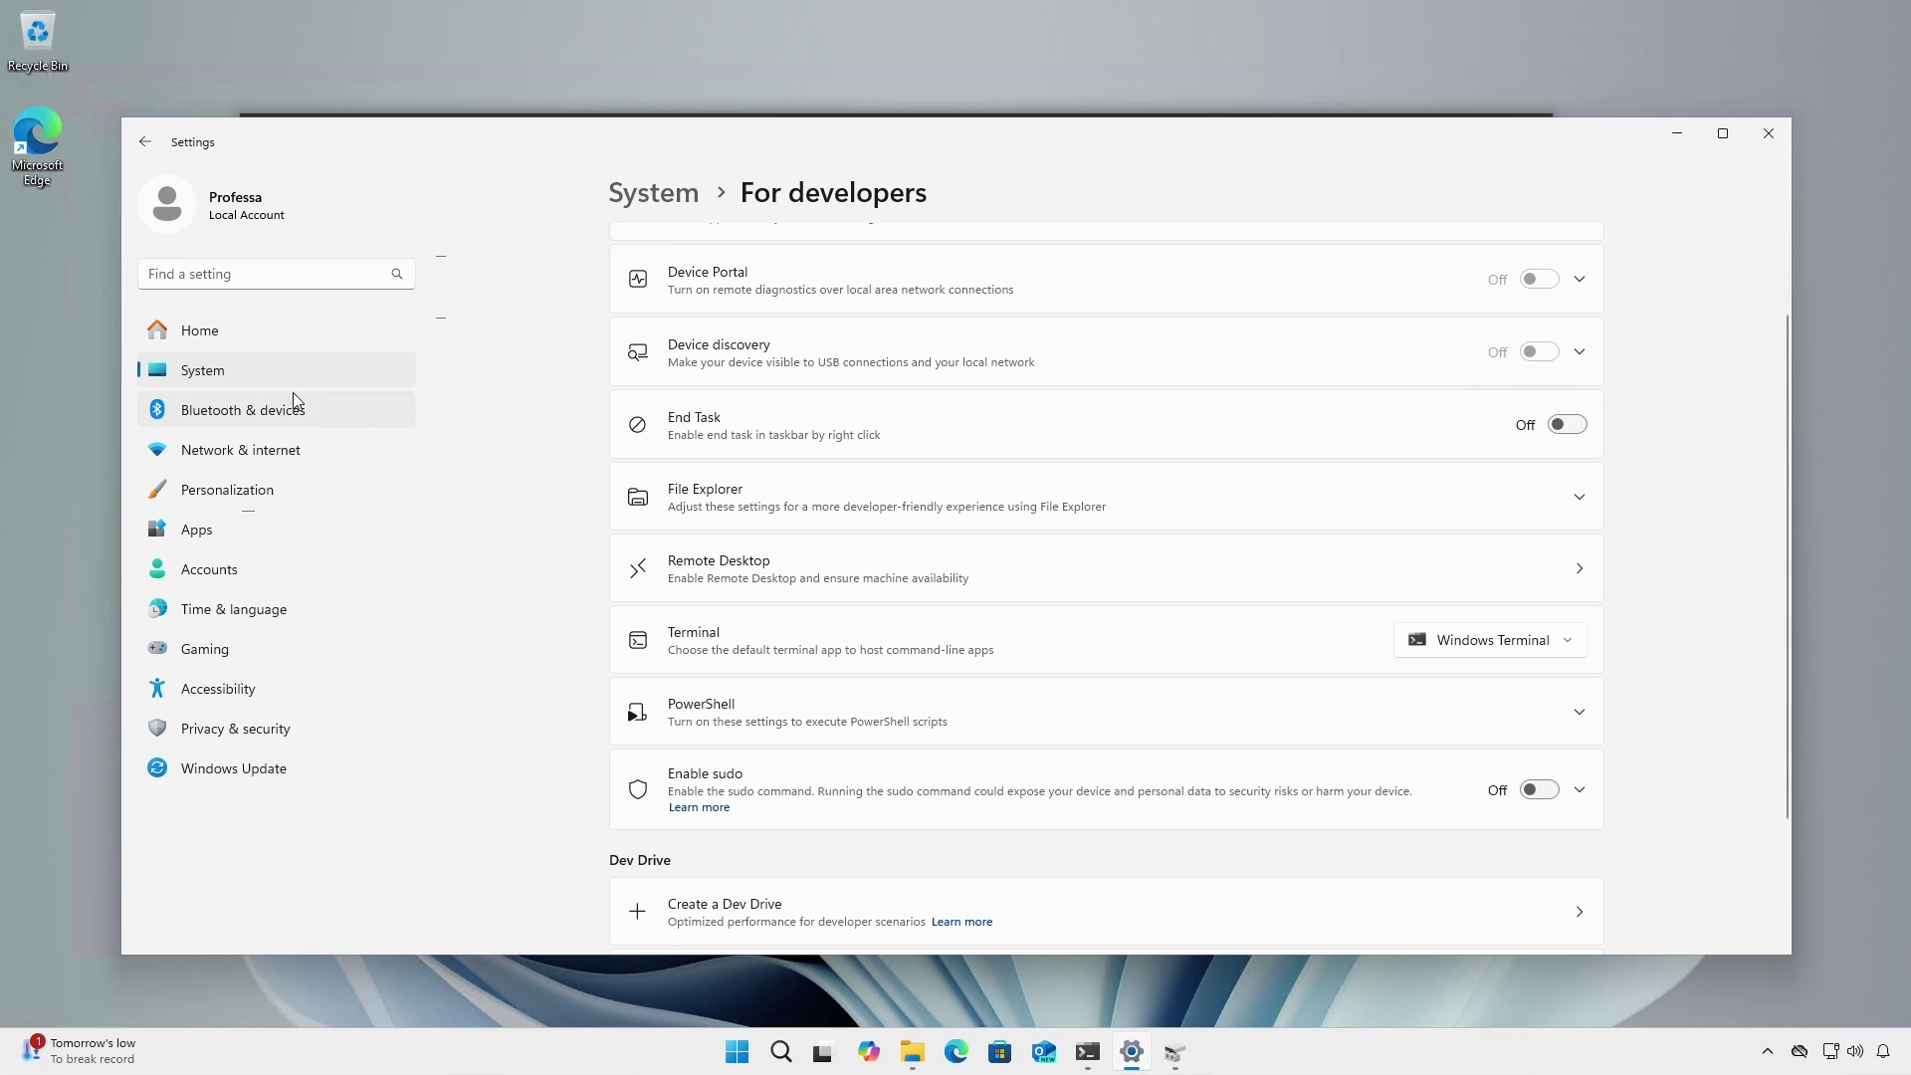
# Step: Go to System > Optional features and review the 11 added features, like Notepad (system) and VBSCRIPT
pyautogui.click(271, 377)
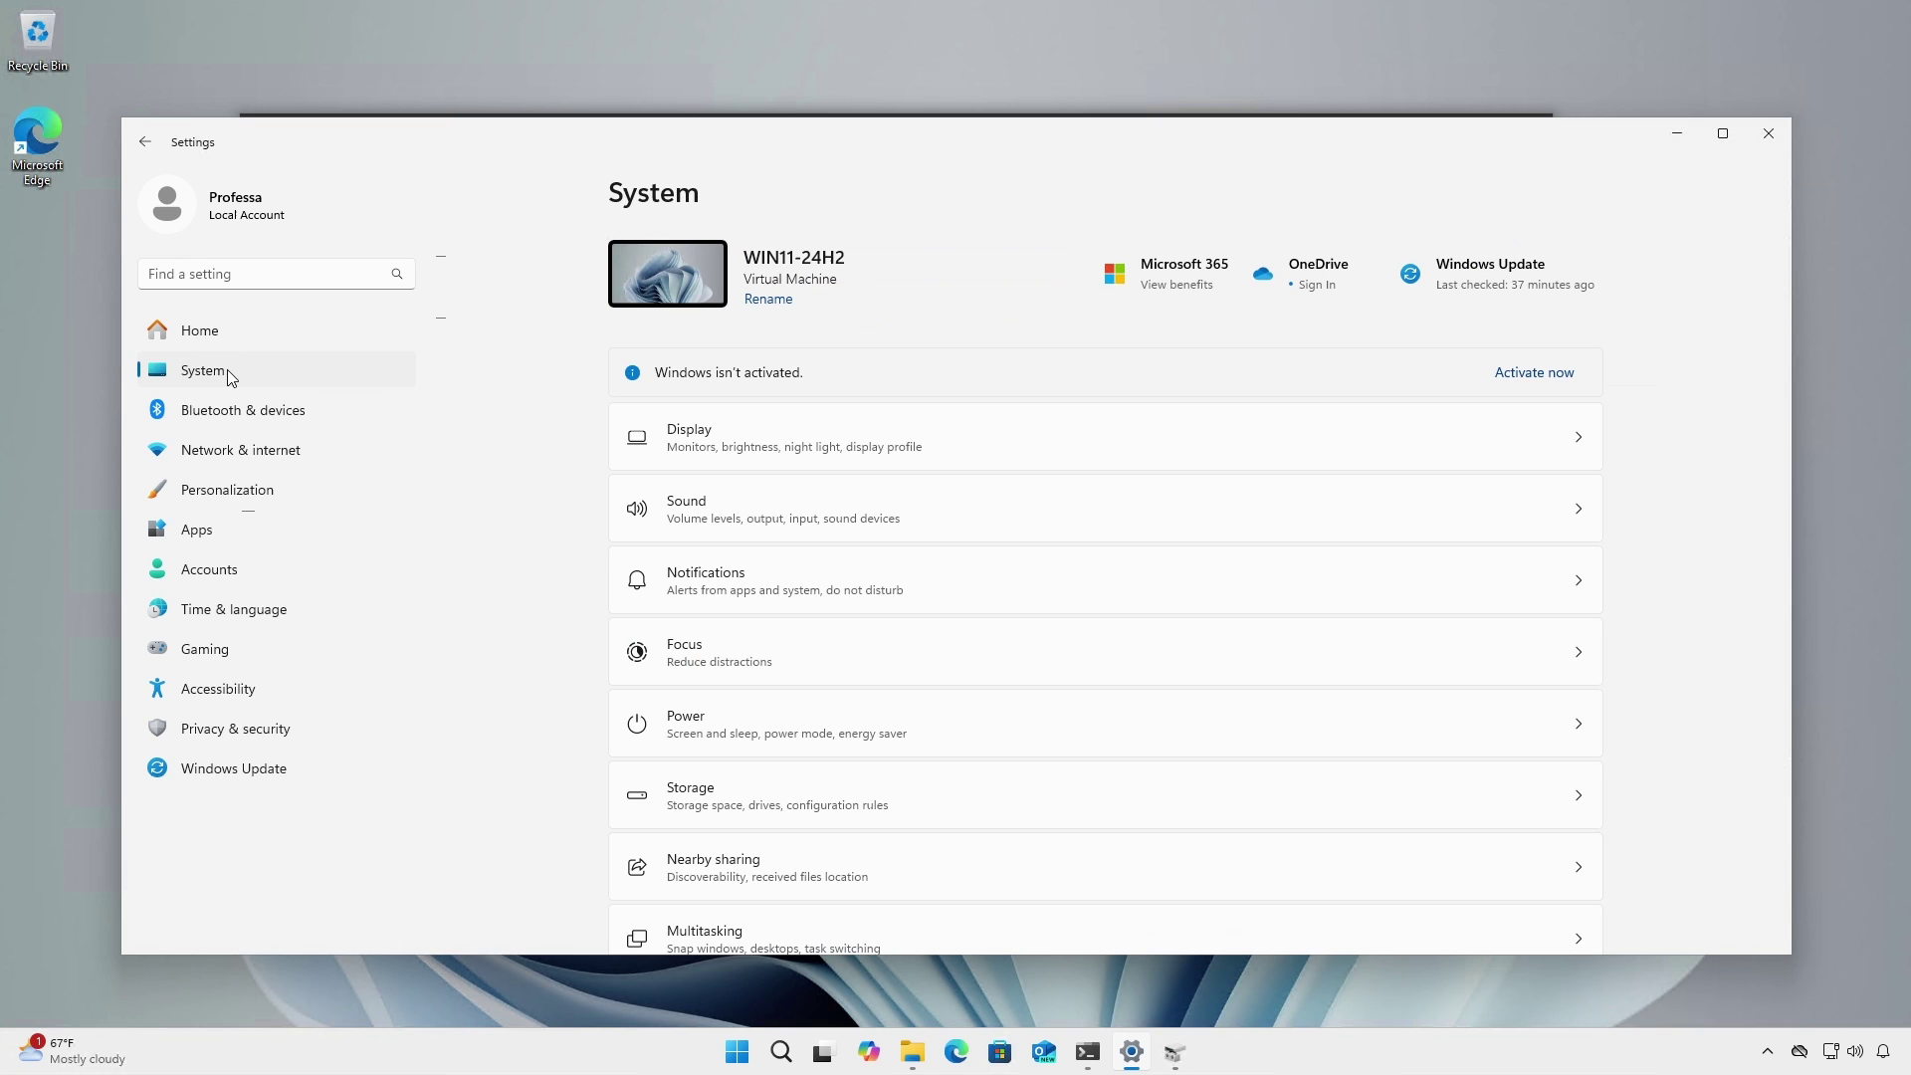
pyautogui.scroll(-6, 762, 524)
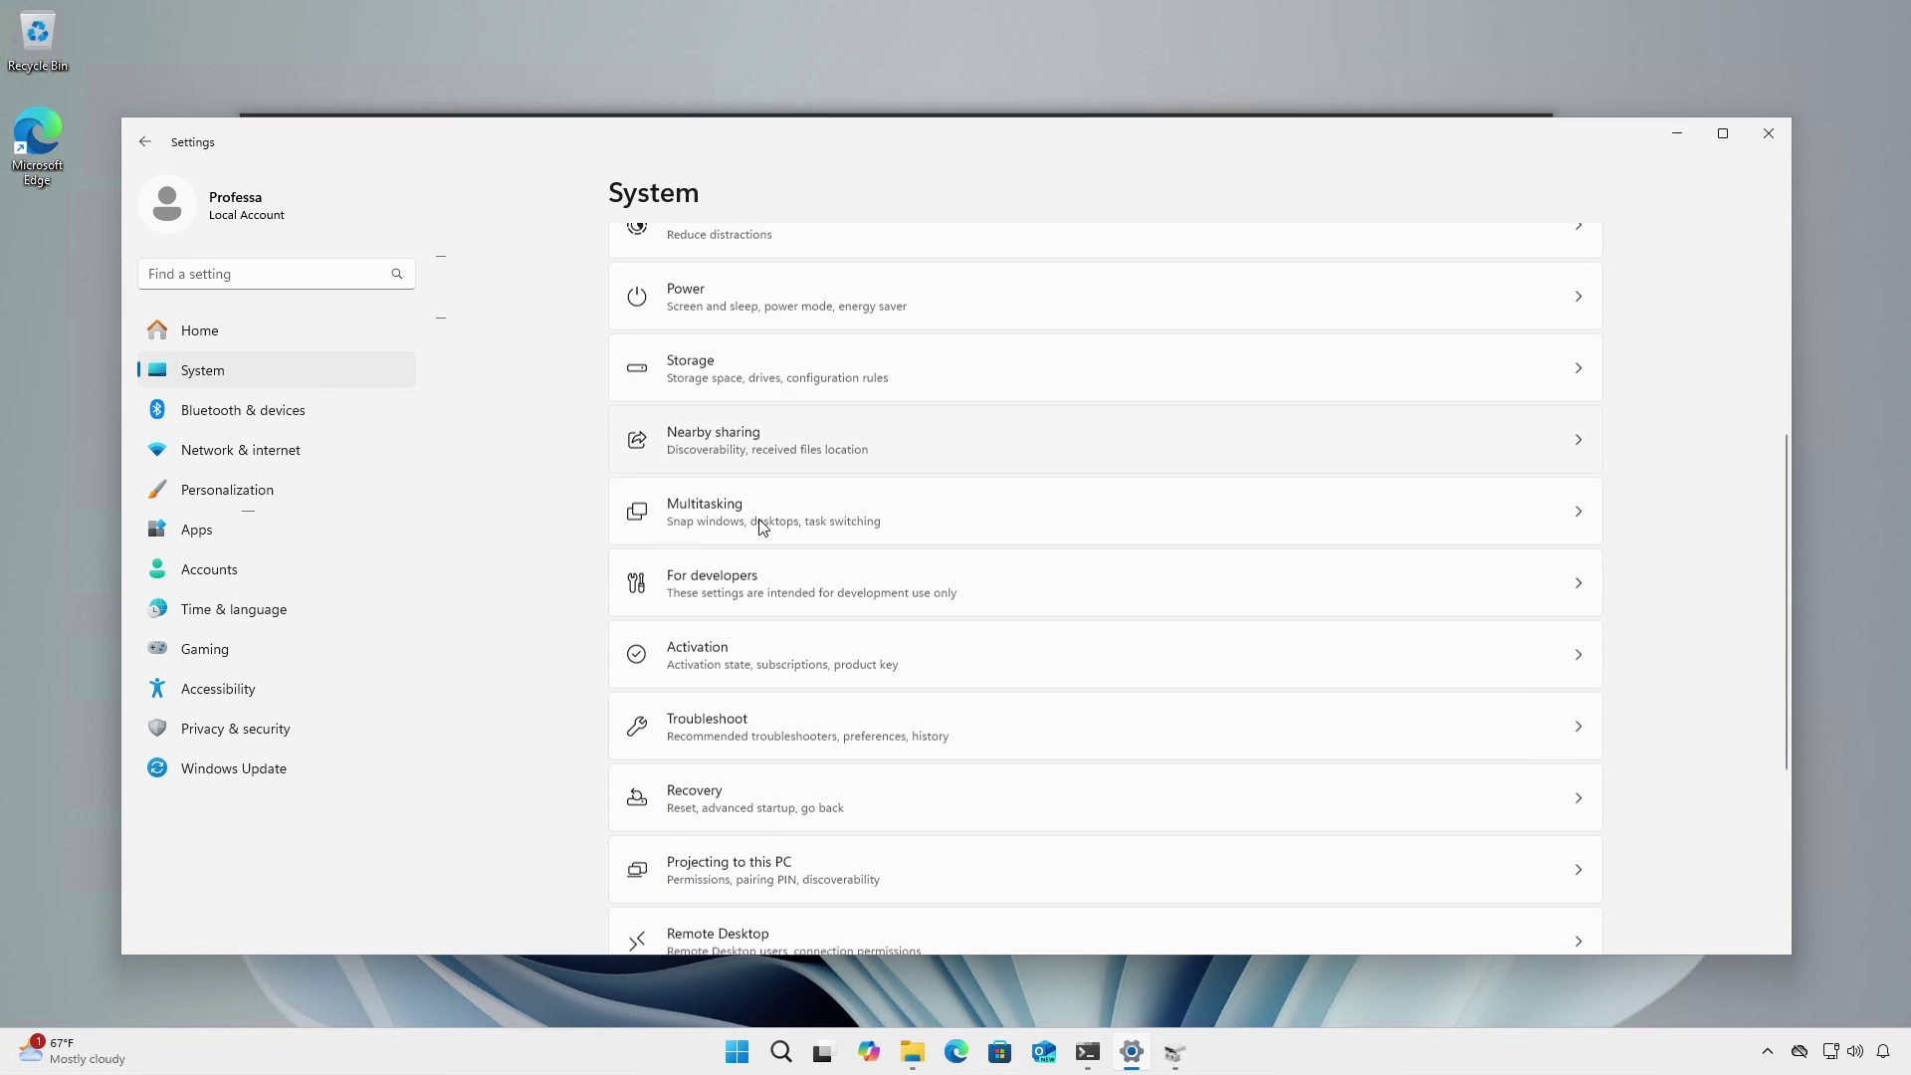
pyautogui.scroll(-3, 762, 525)
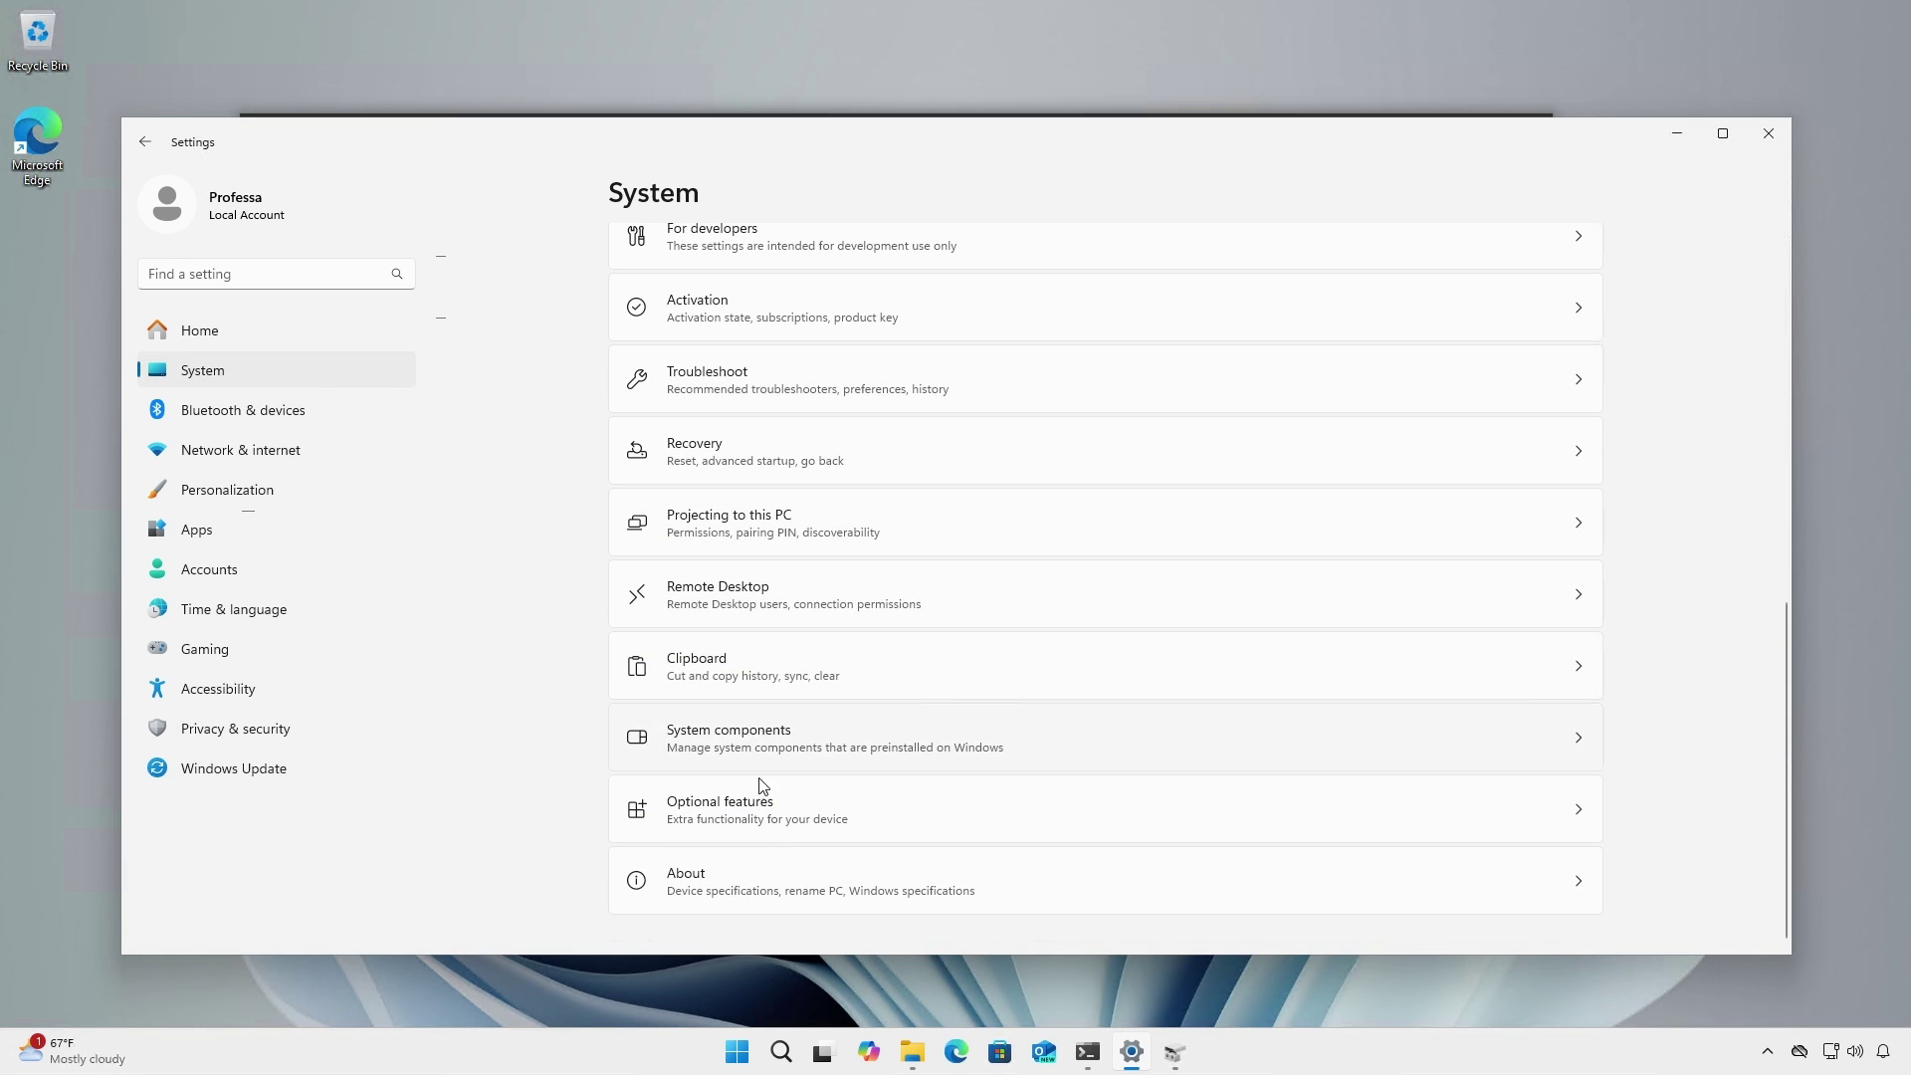
pyautogui.click(772, 818)
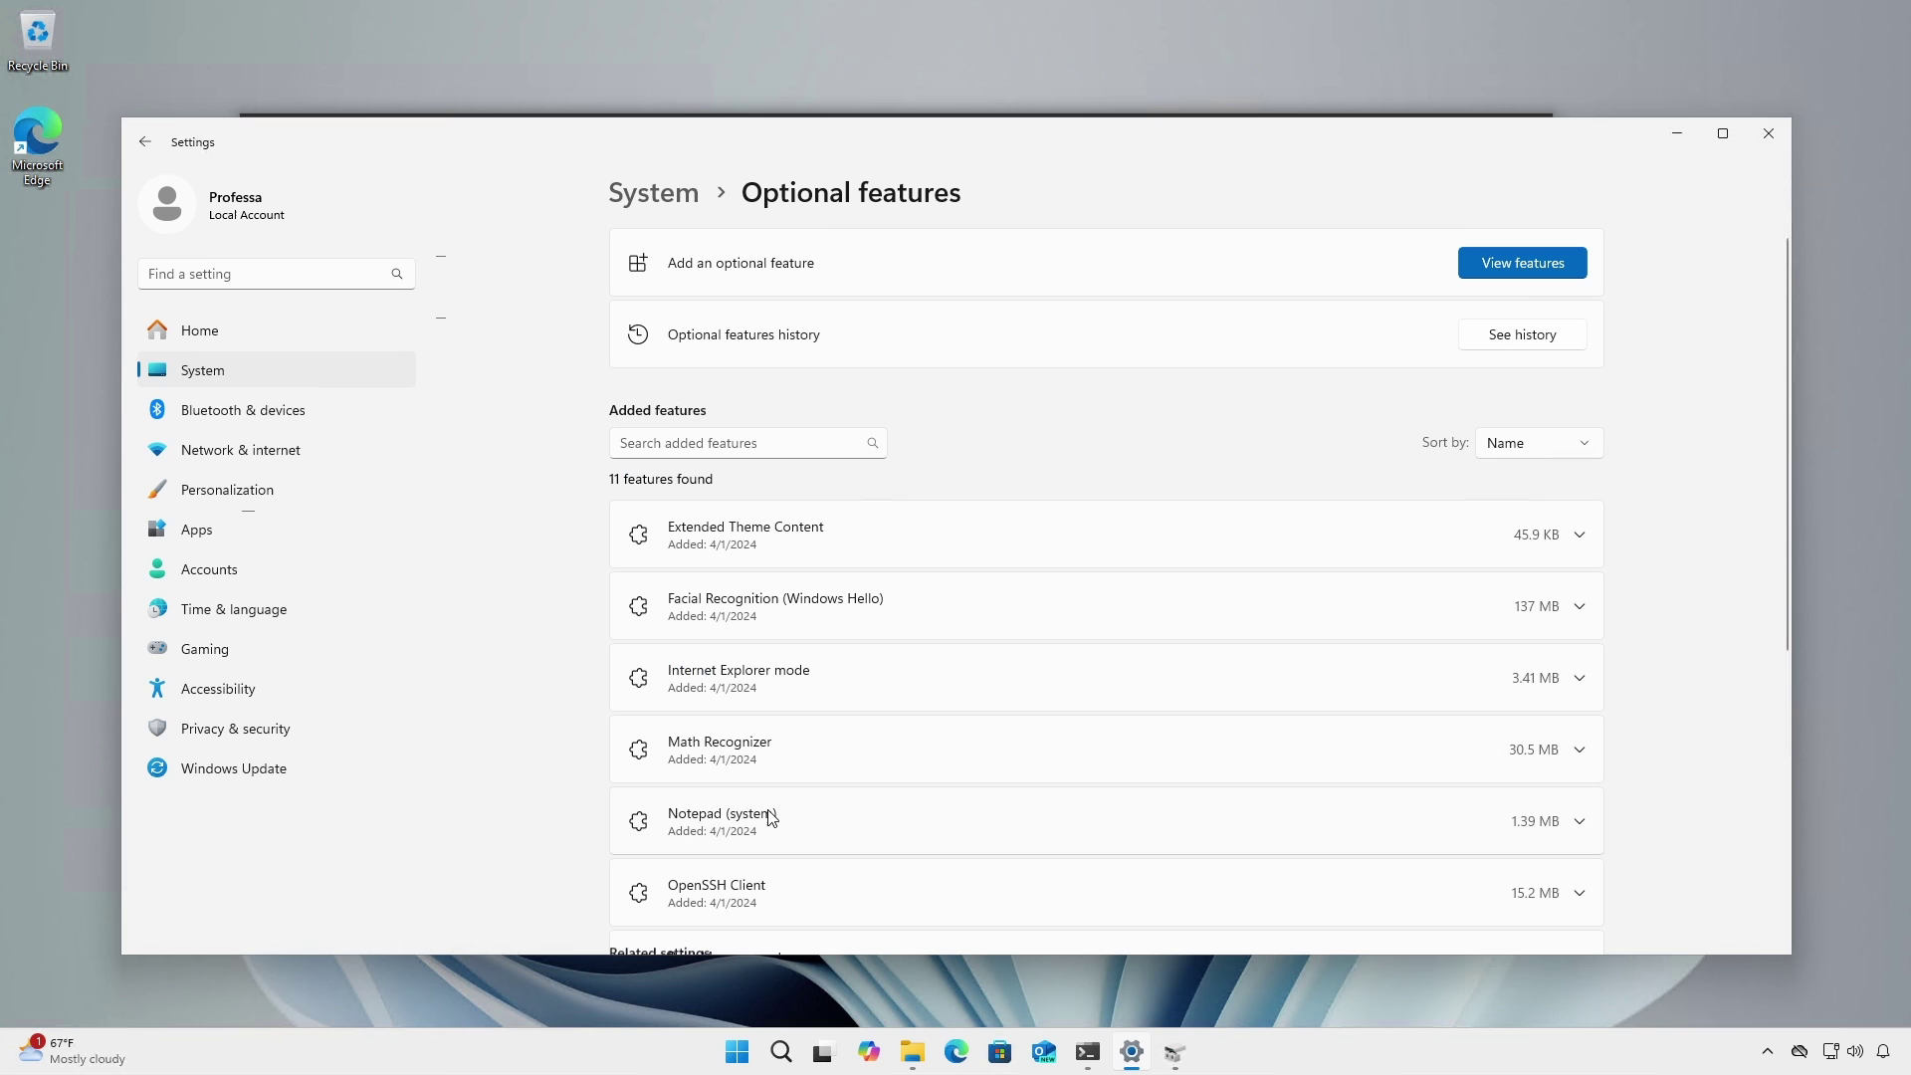
pyautogui.scroll(-5, 771, 818)
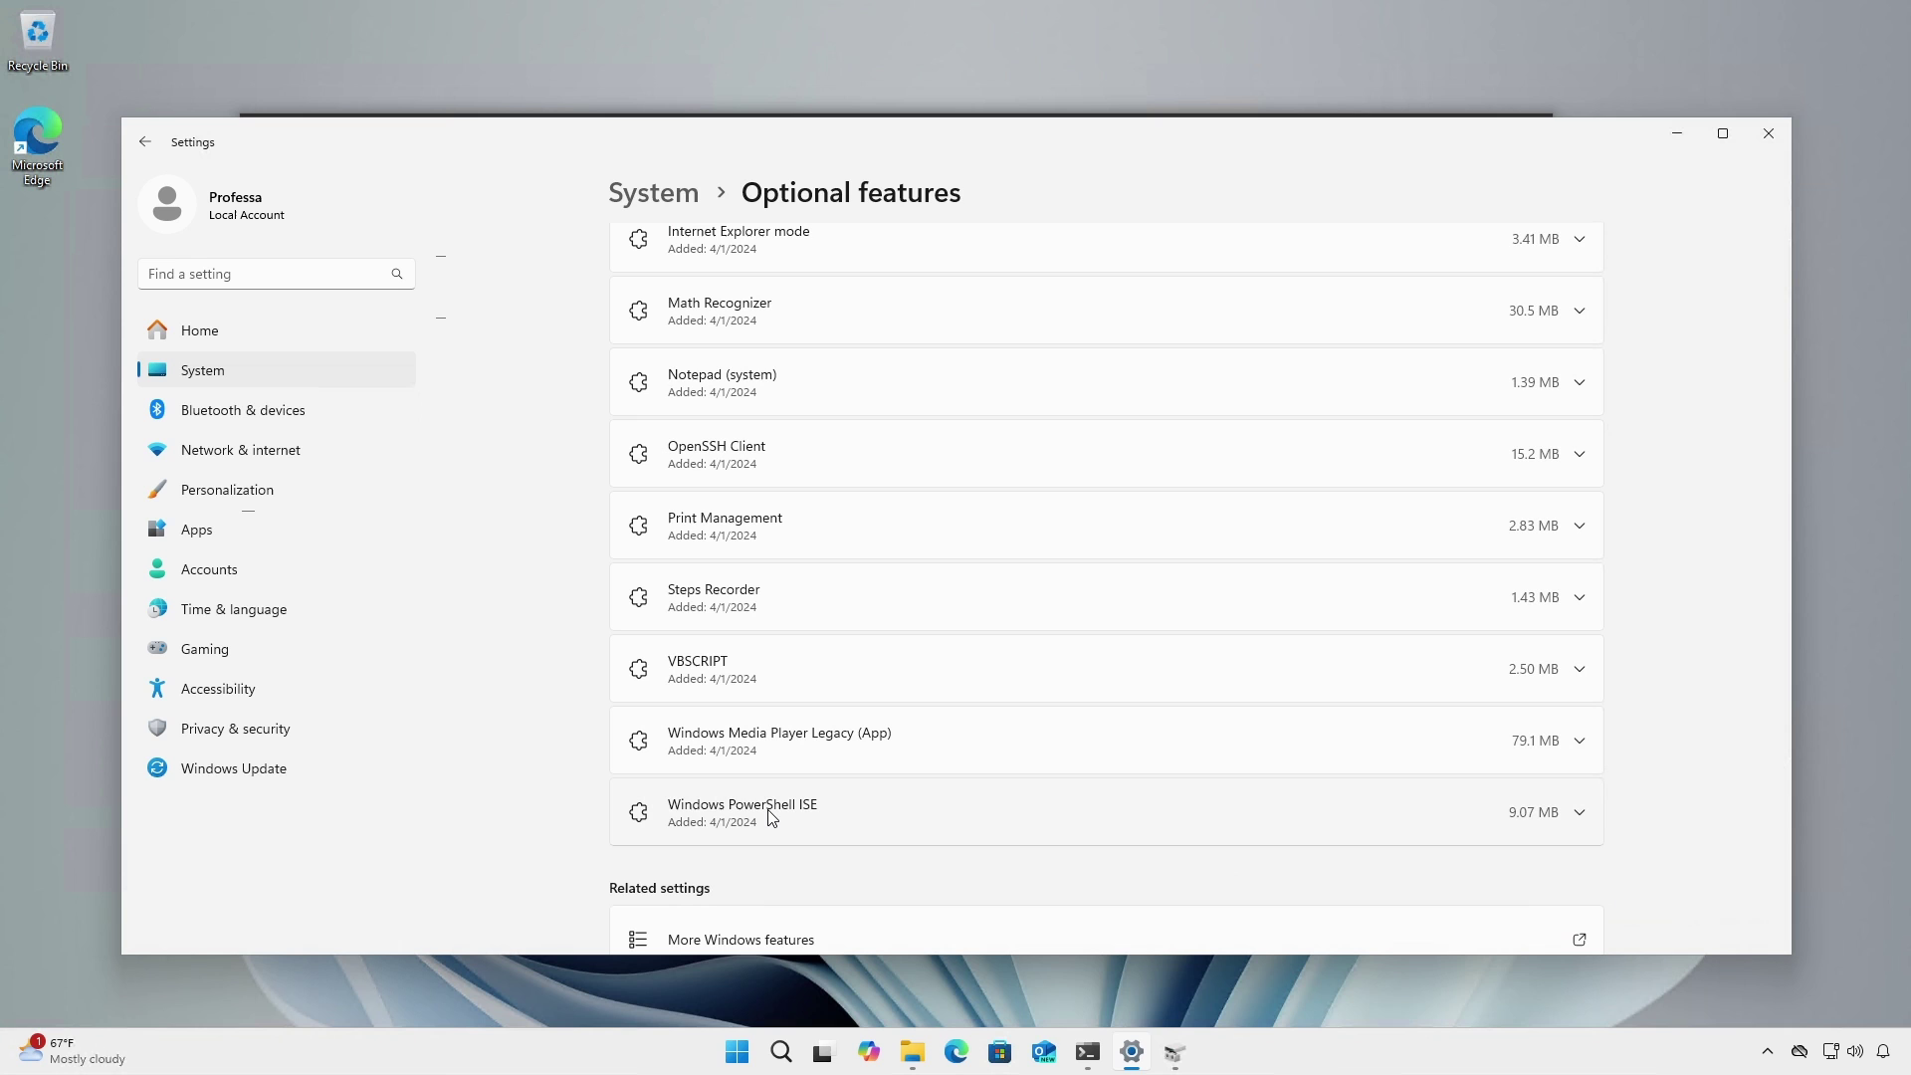
pyautogui.scroll(5, 772, 818)
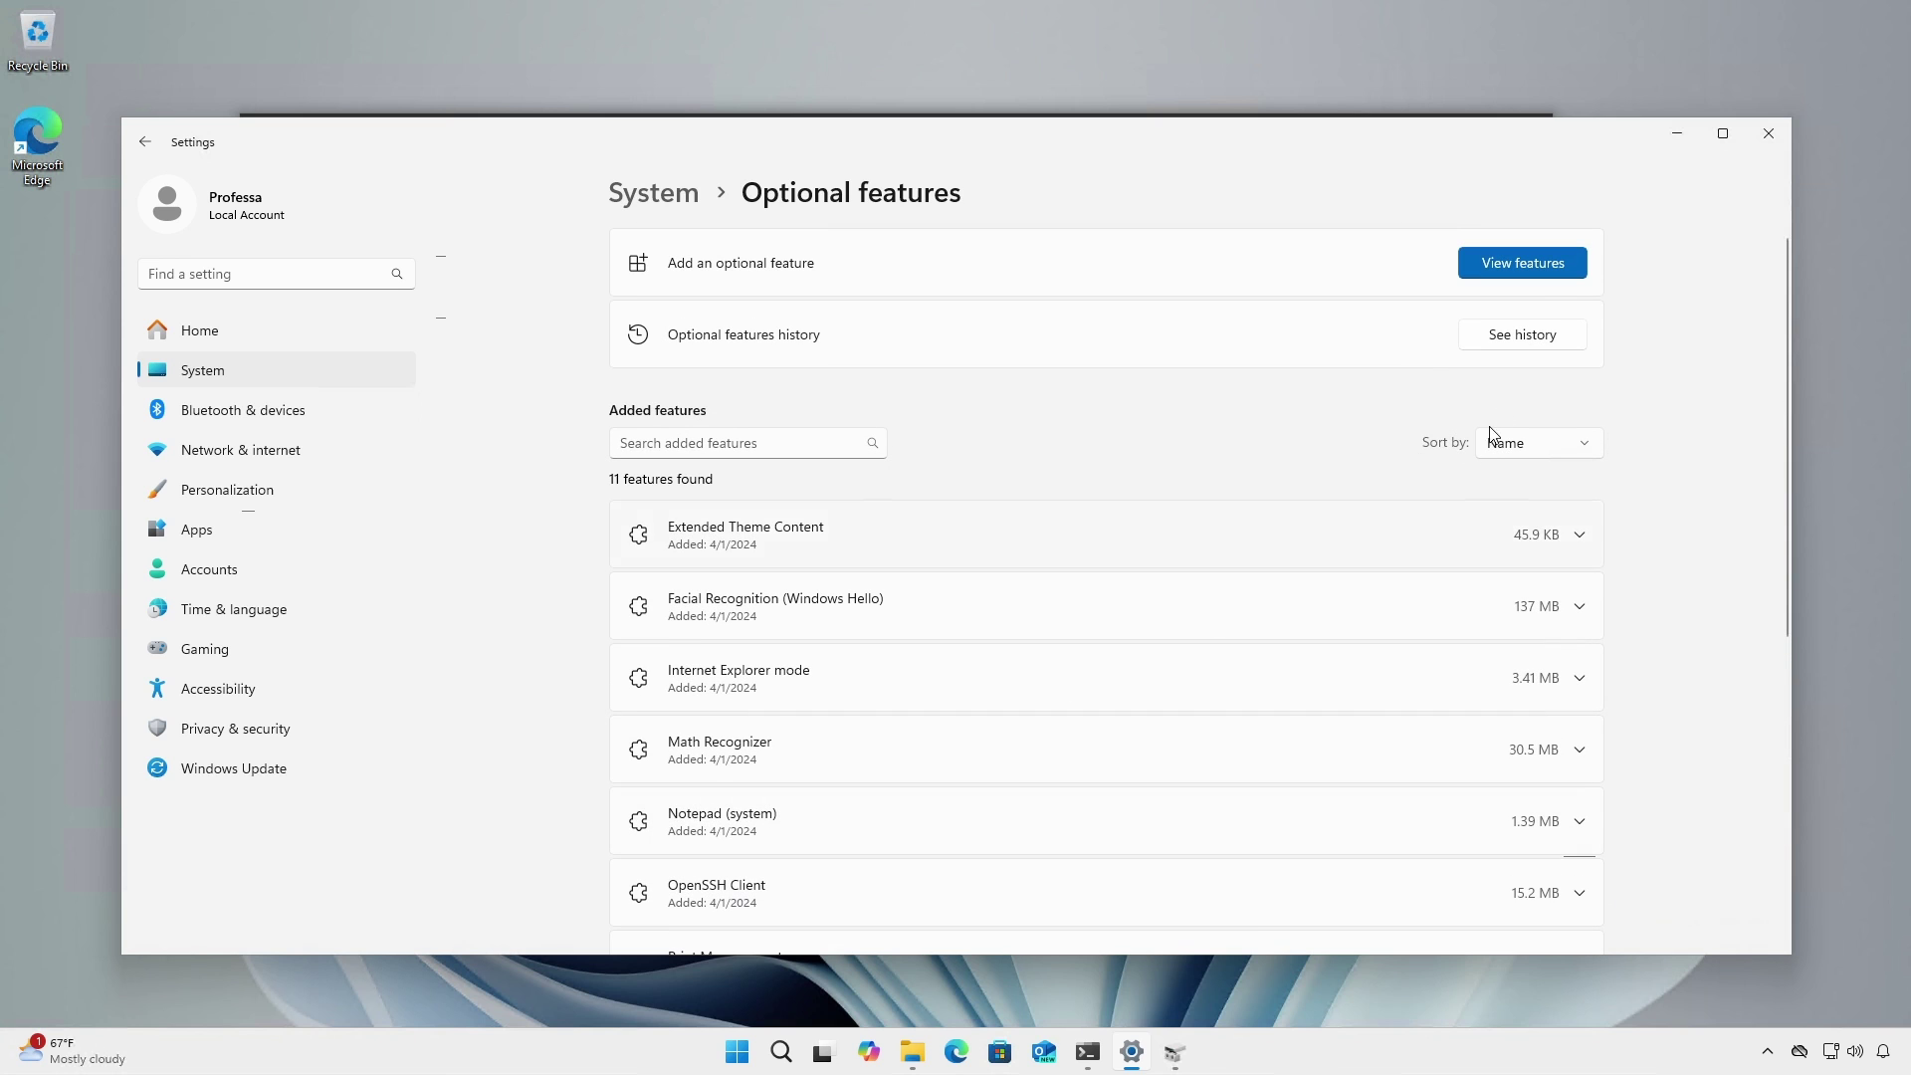
pyautogui.click(1538, 259)
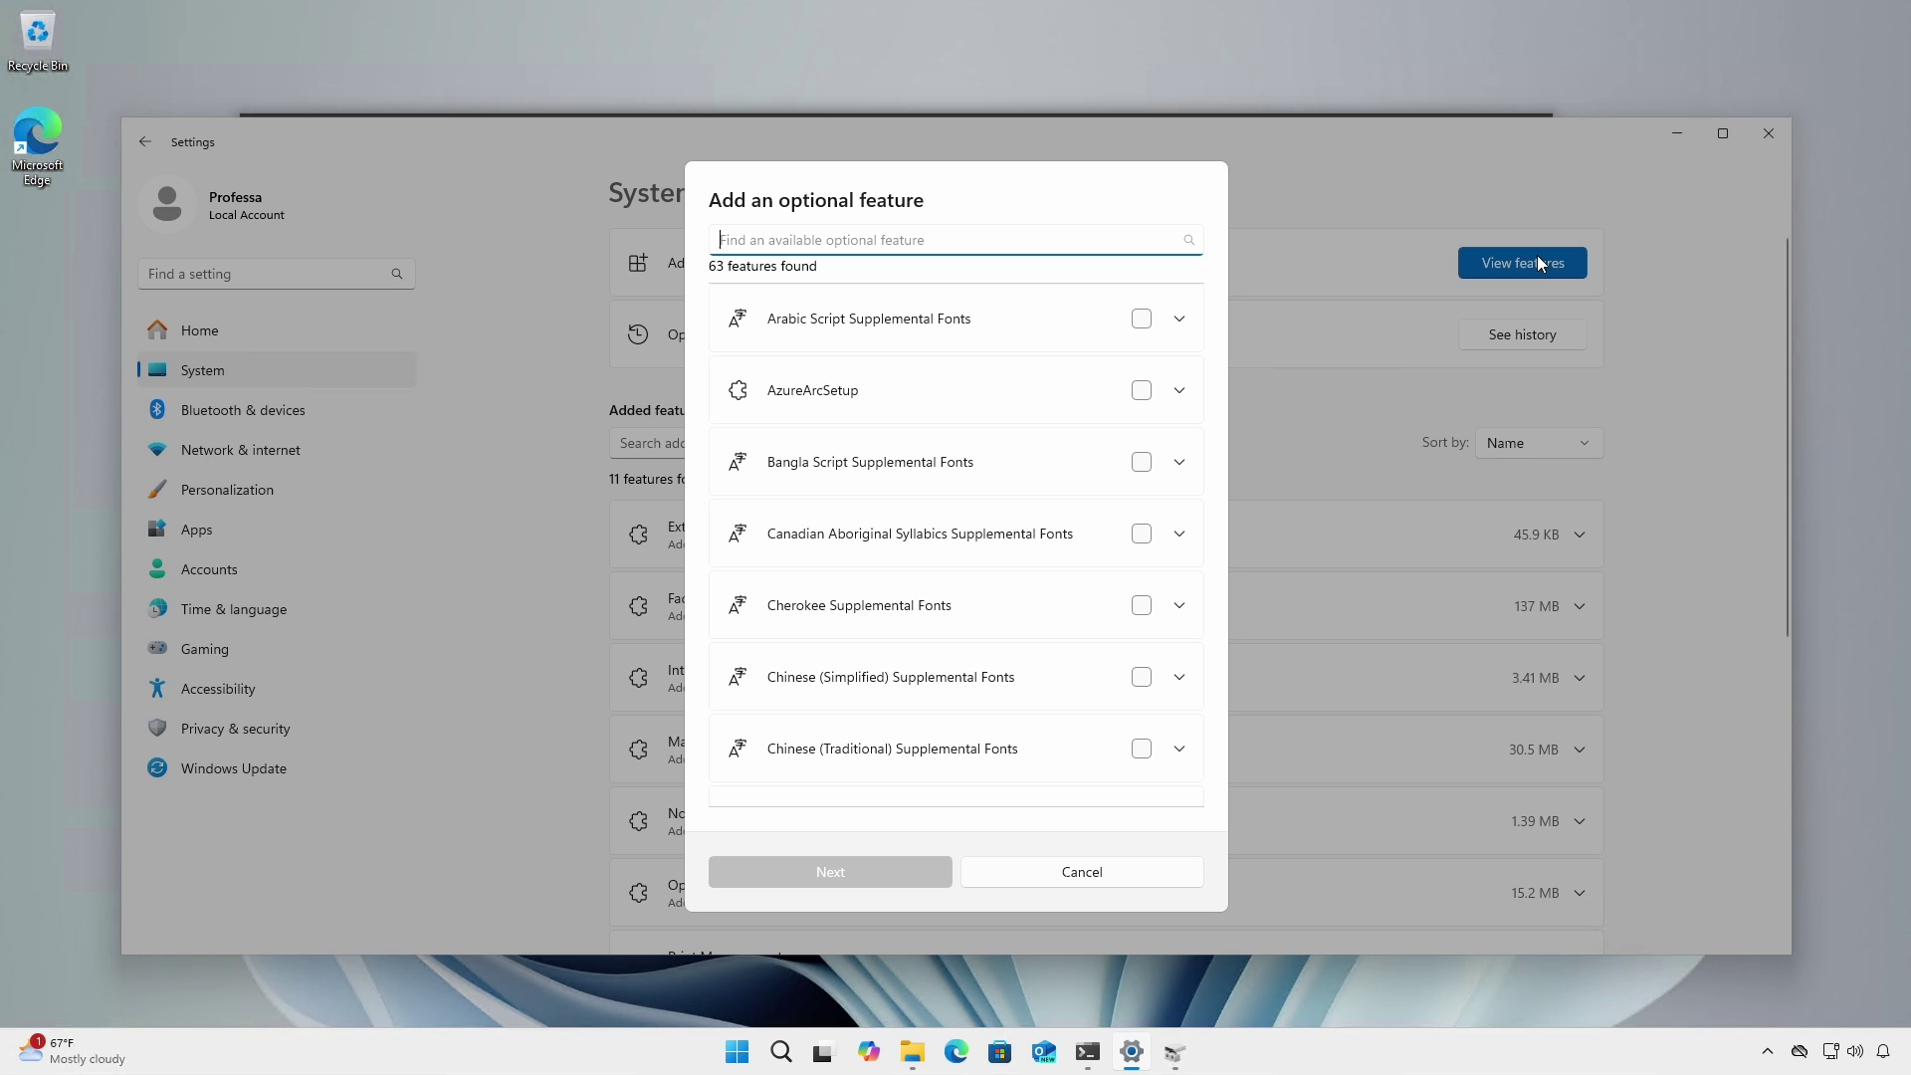
pyautogui.click(1015, 406)
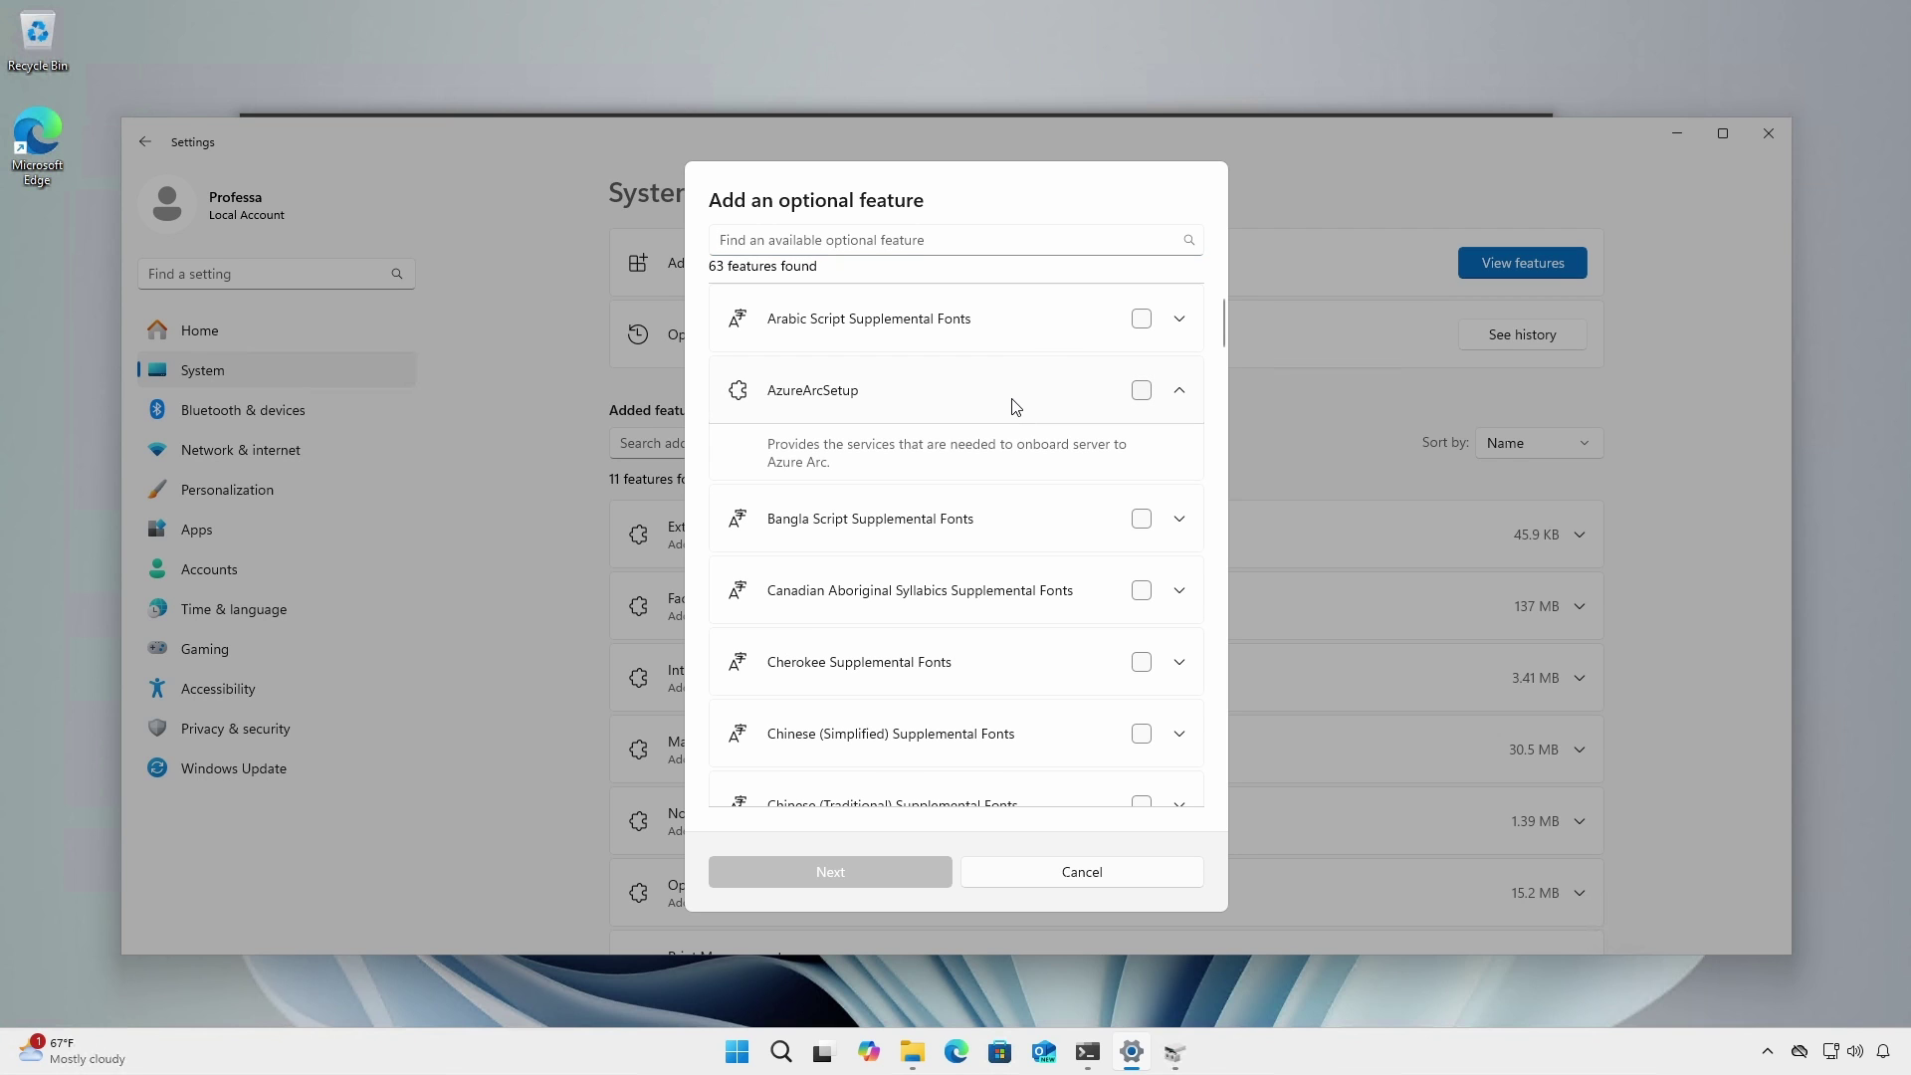
pyautogui.scroll(-10, 1010, 503)
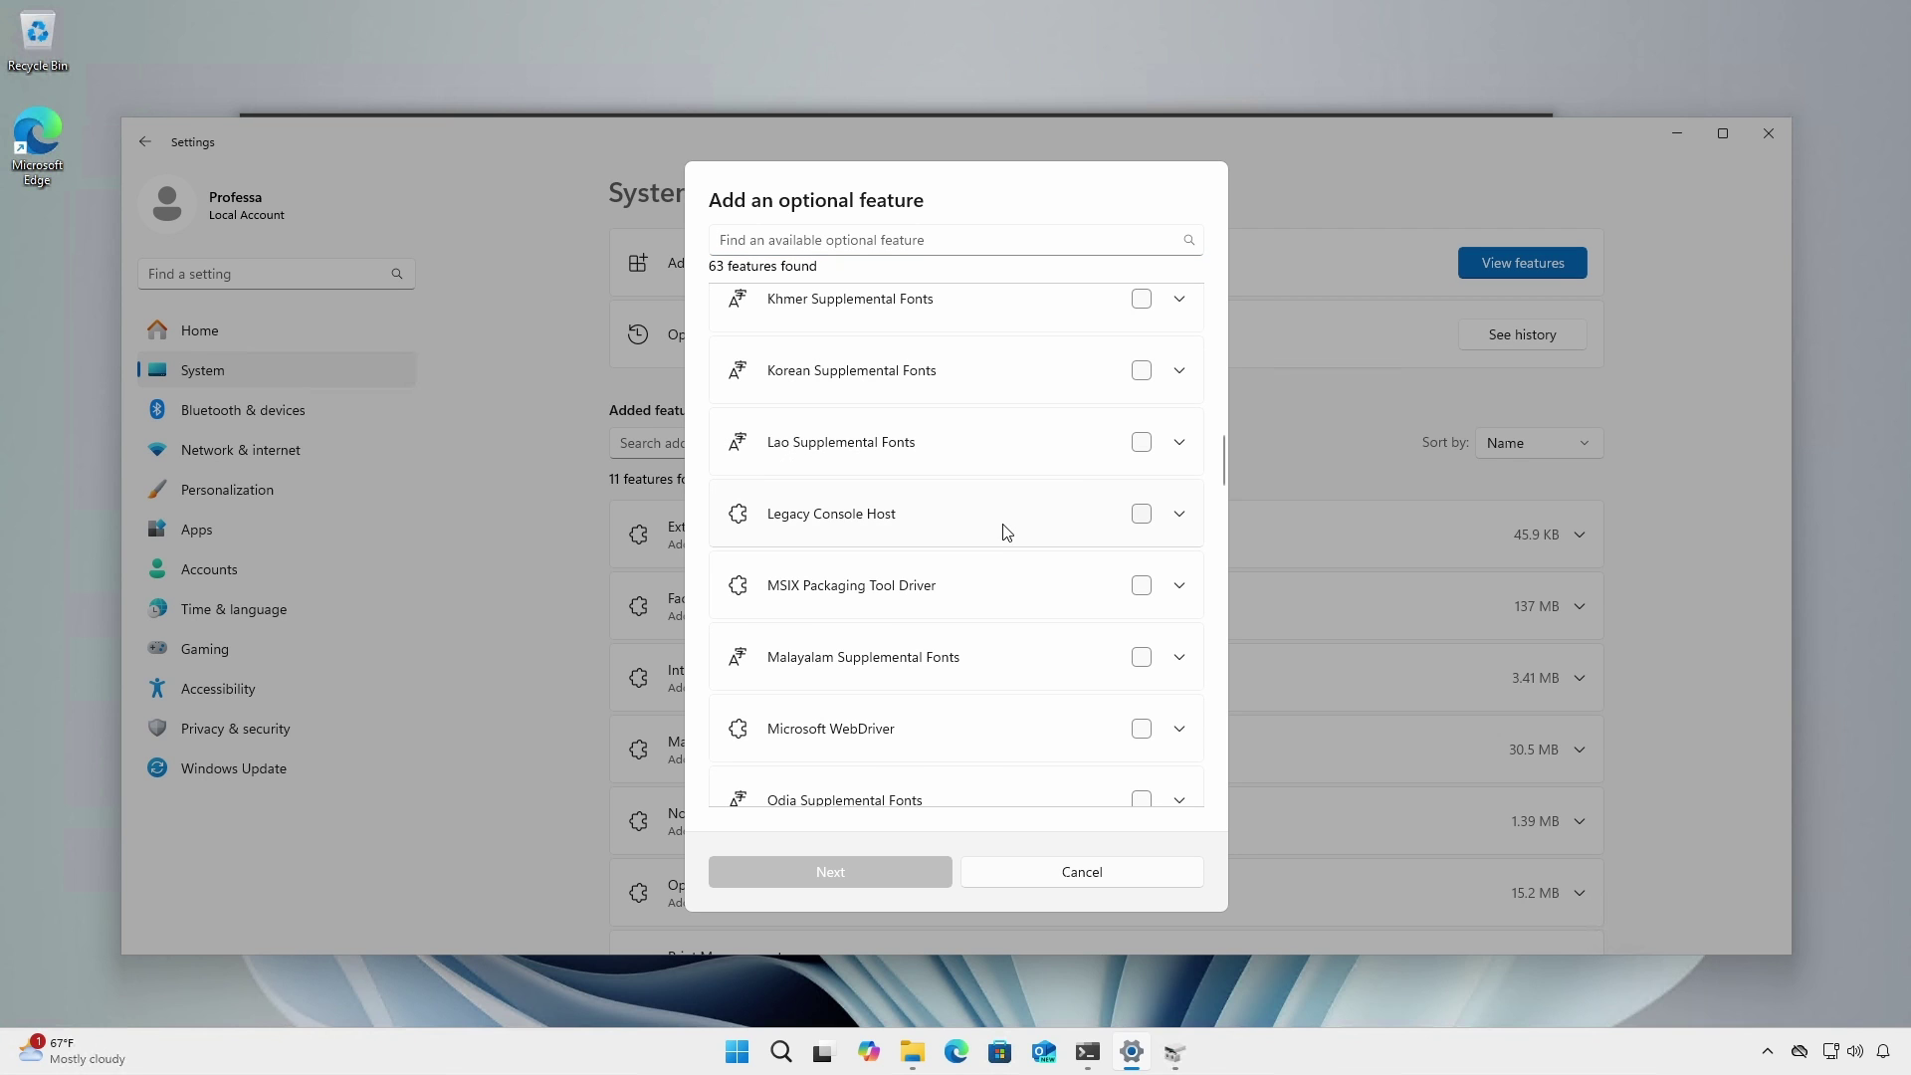
pyautogui.click(1005, 530)
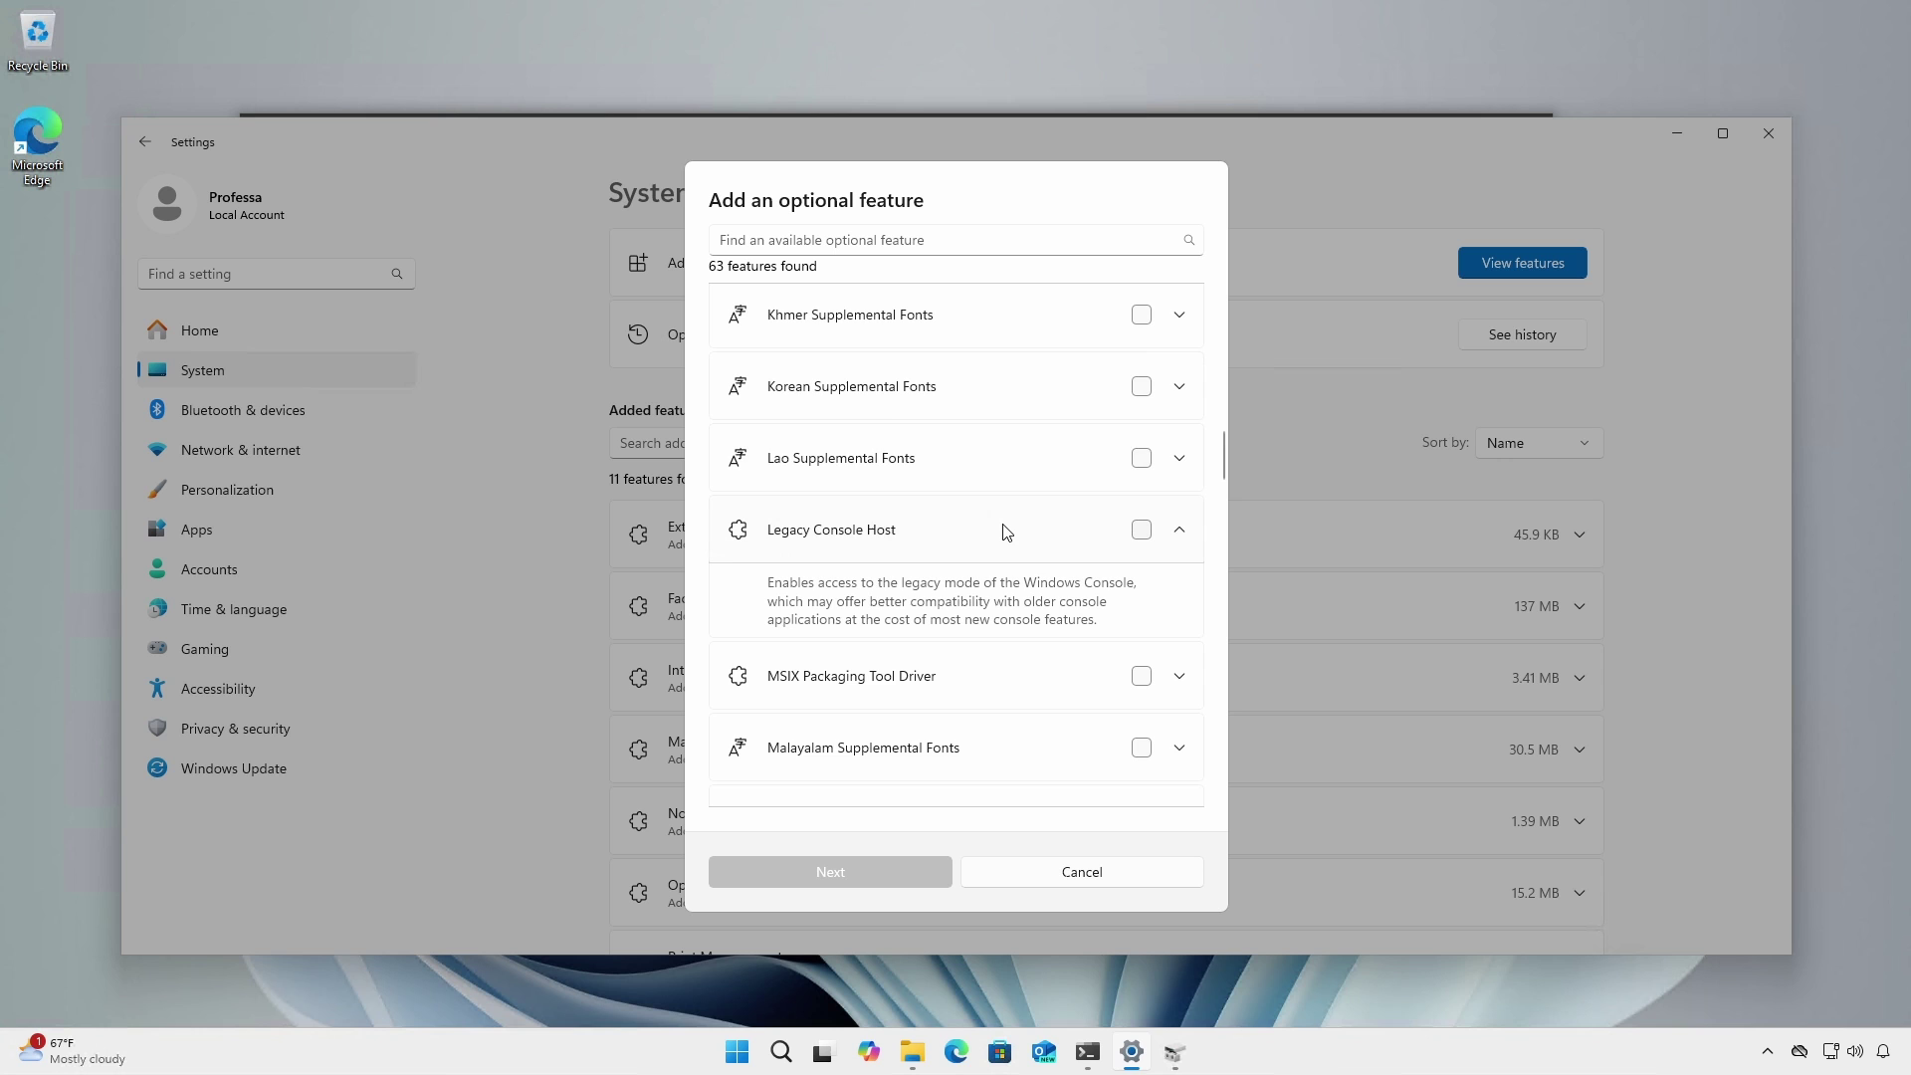
pyautogui.scroll(-15, 970, 492)
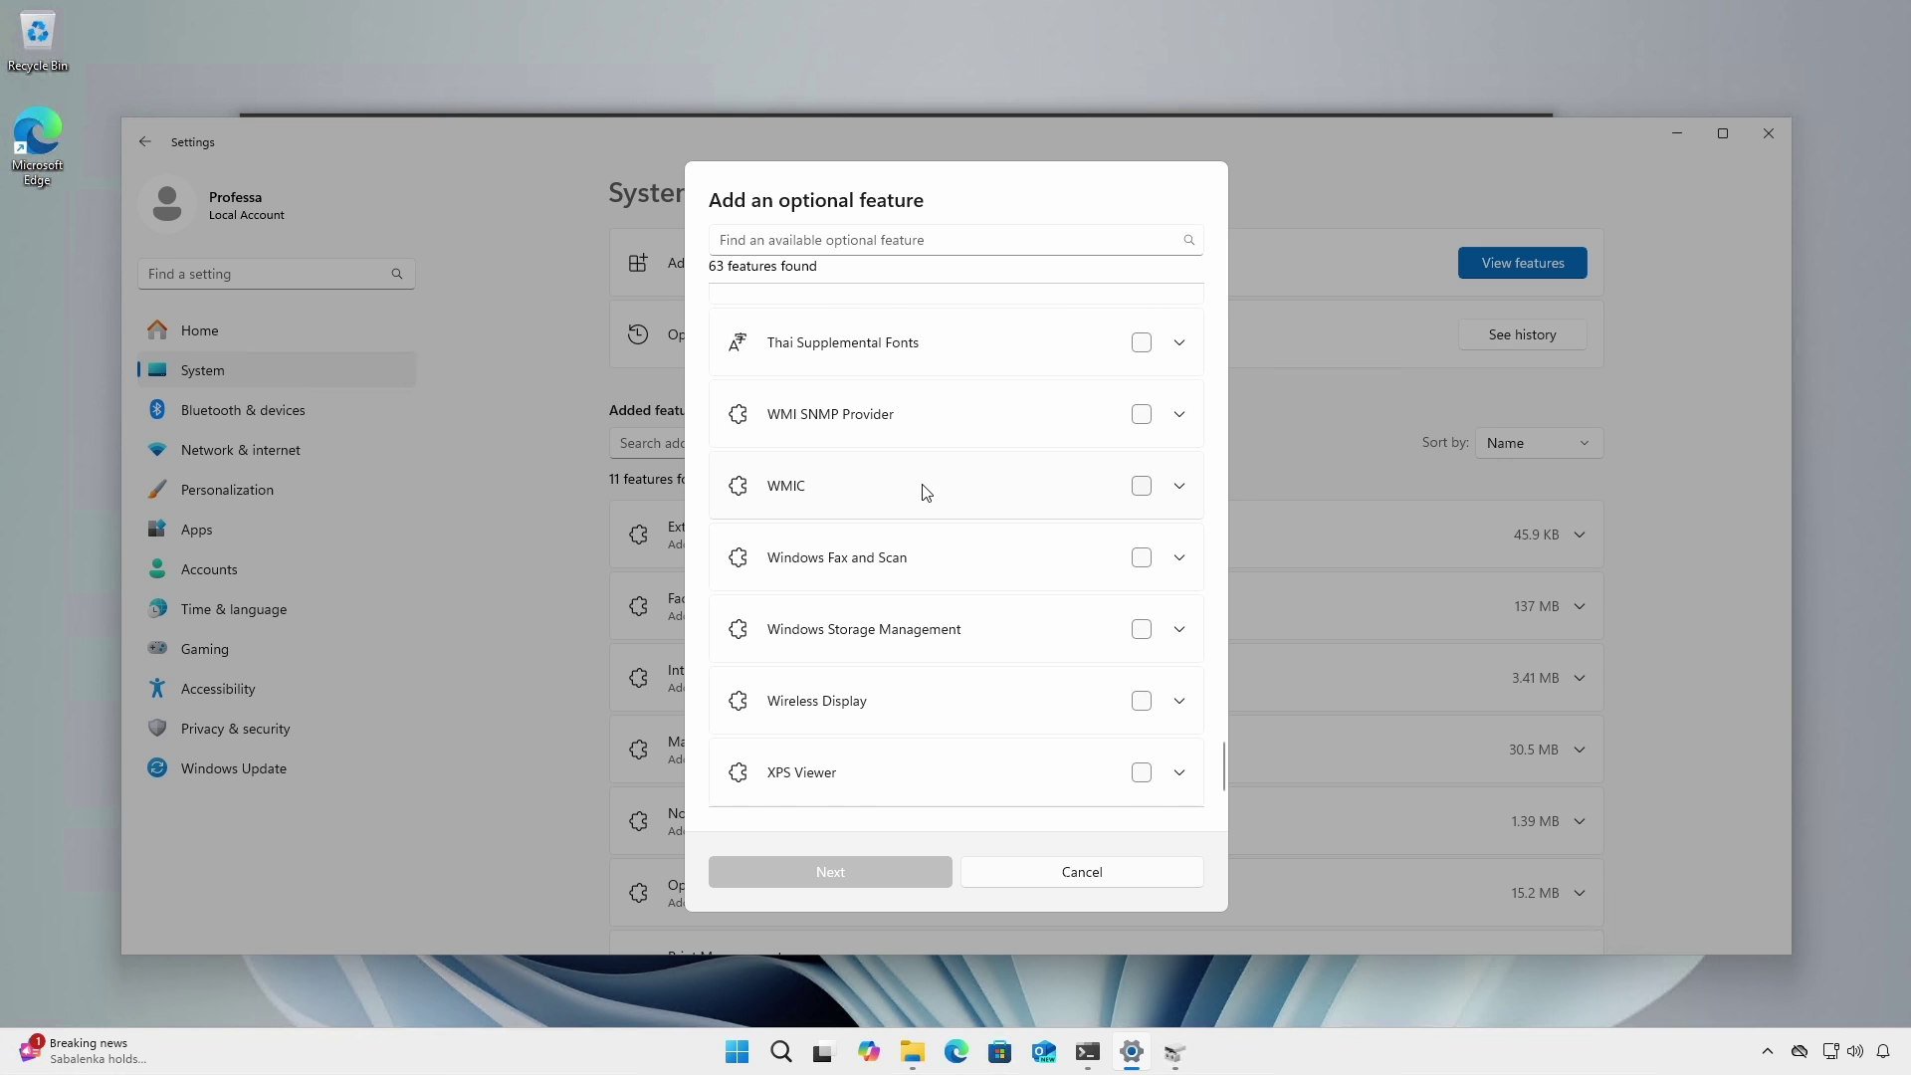
pyautogui.click(925, 488)
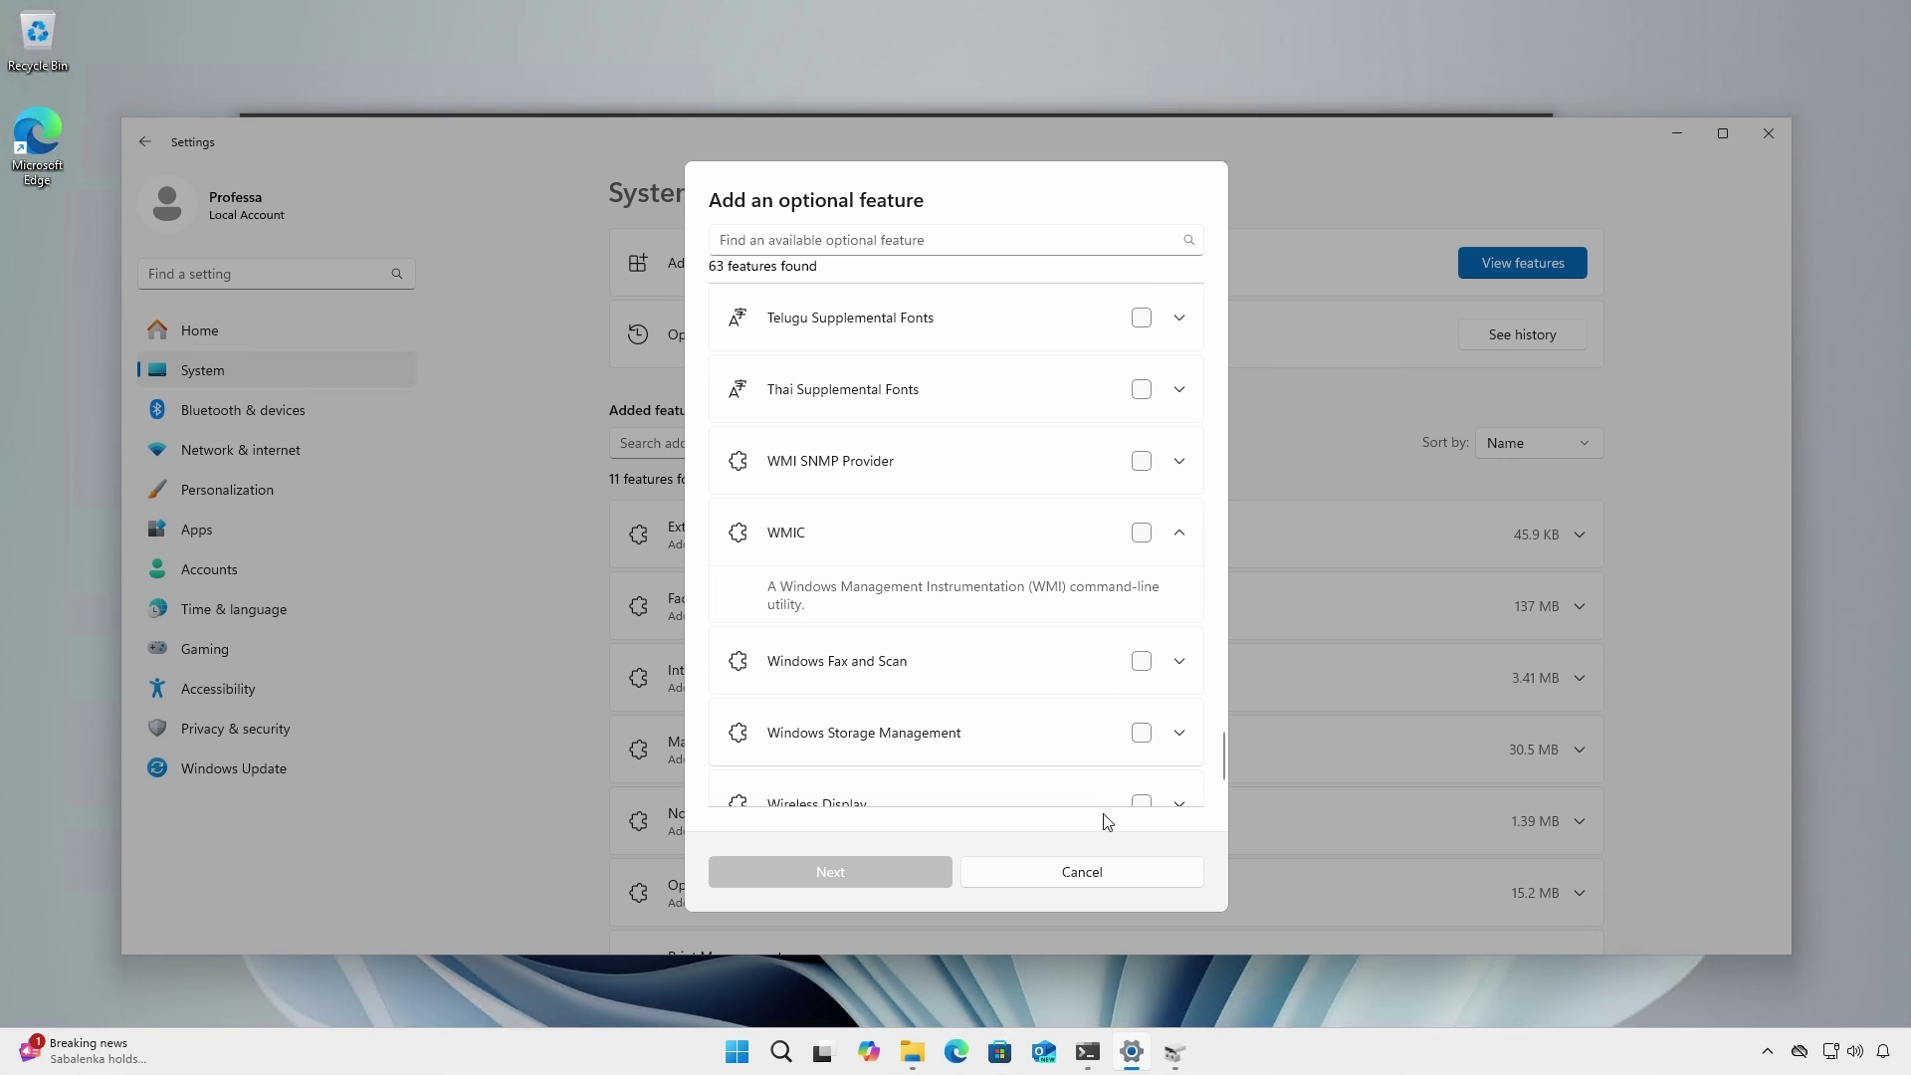
pyautogui.click(1083, 873)
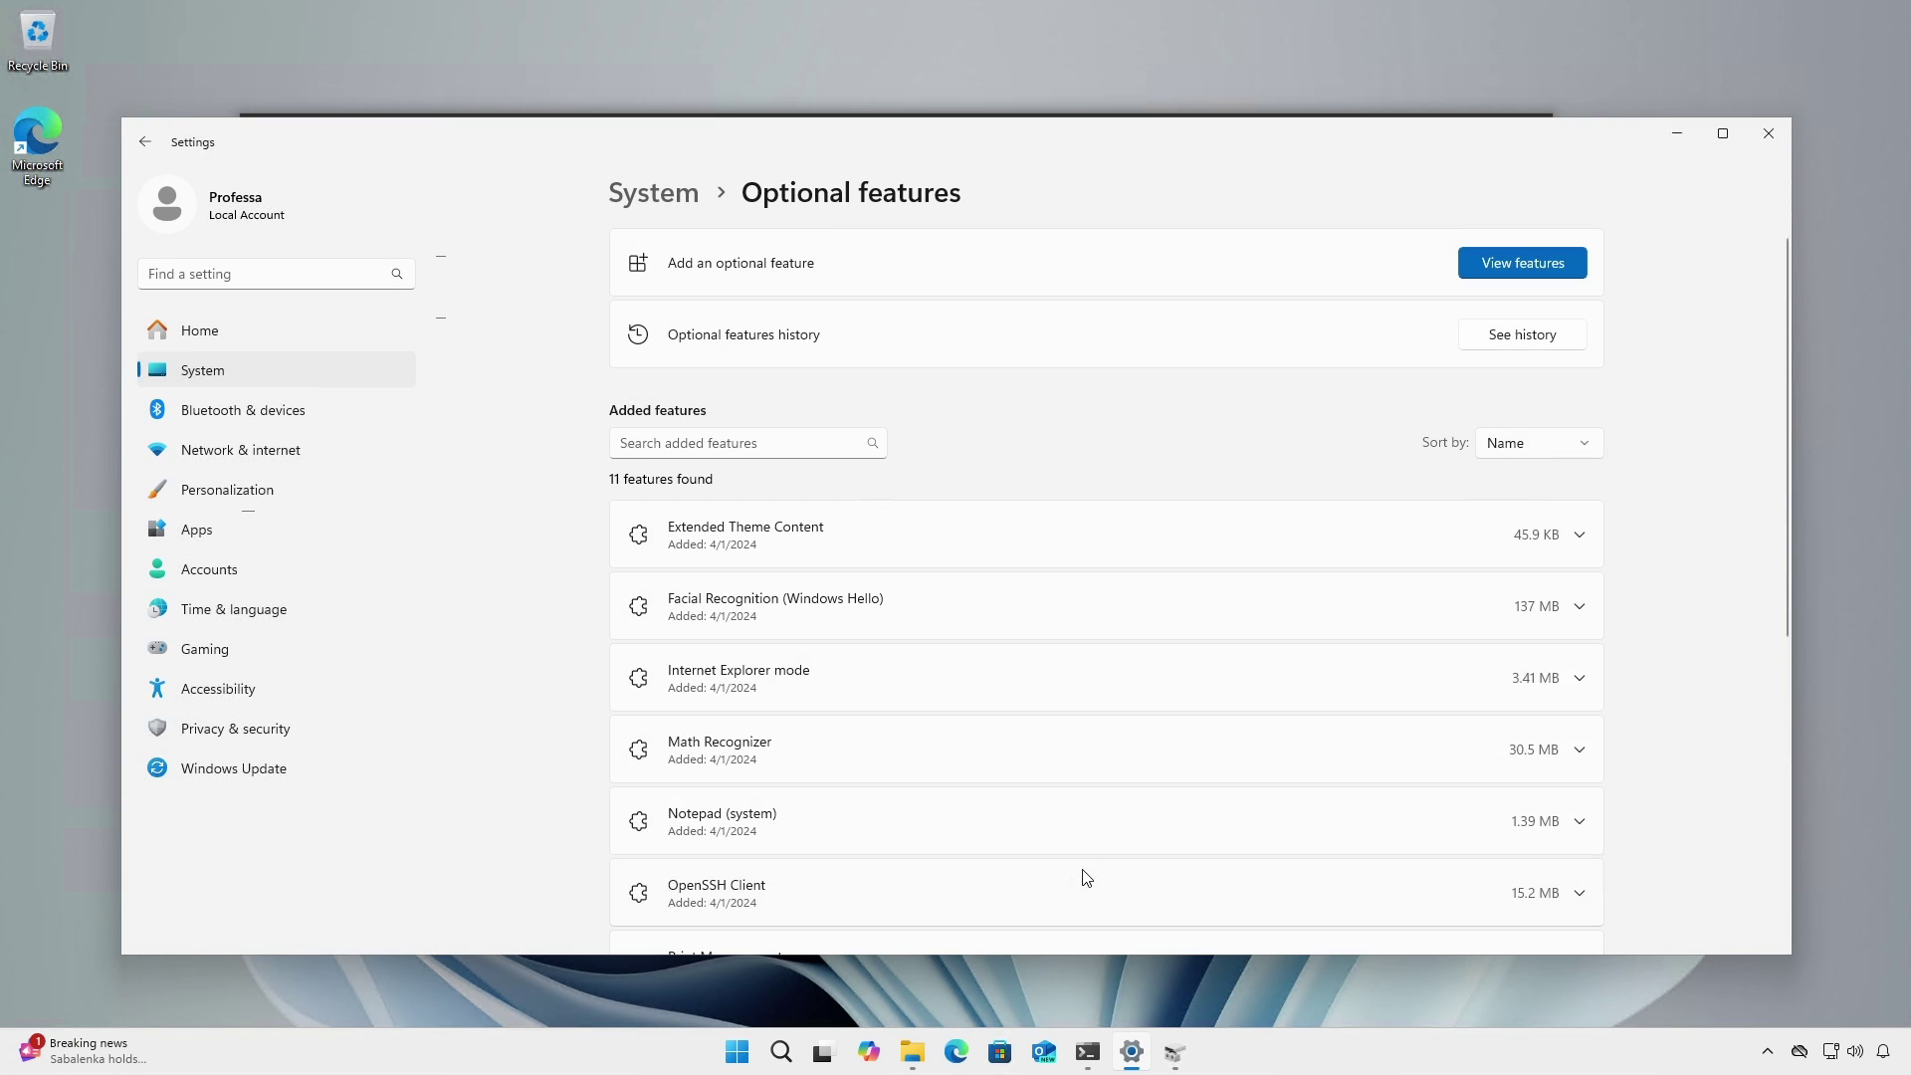
# Step: Check Core isolation in Windows Security (Memory integrity Off, LSA protection On), then switch to the next virtual desktop
pyautogui.click(277, 730)
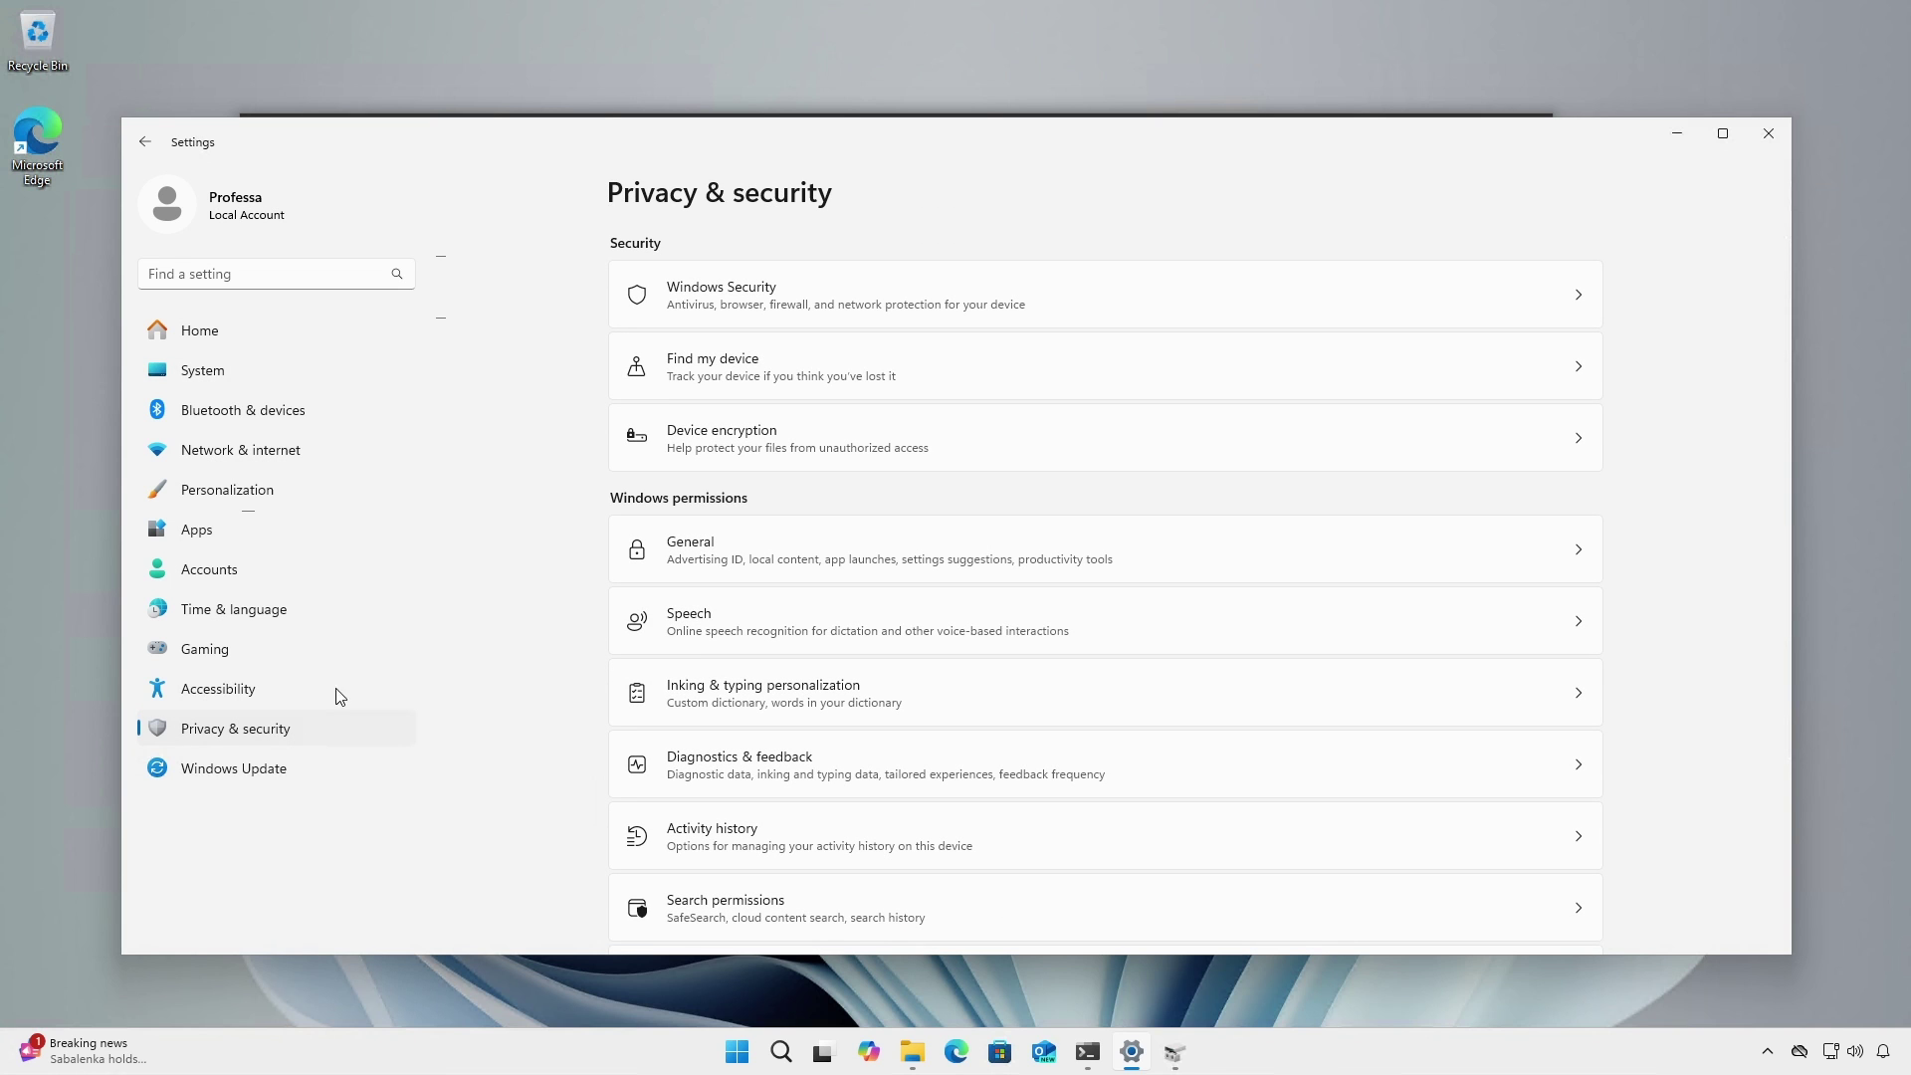
pyautogui.click(742, 321)
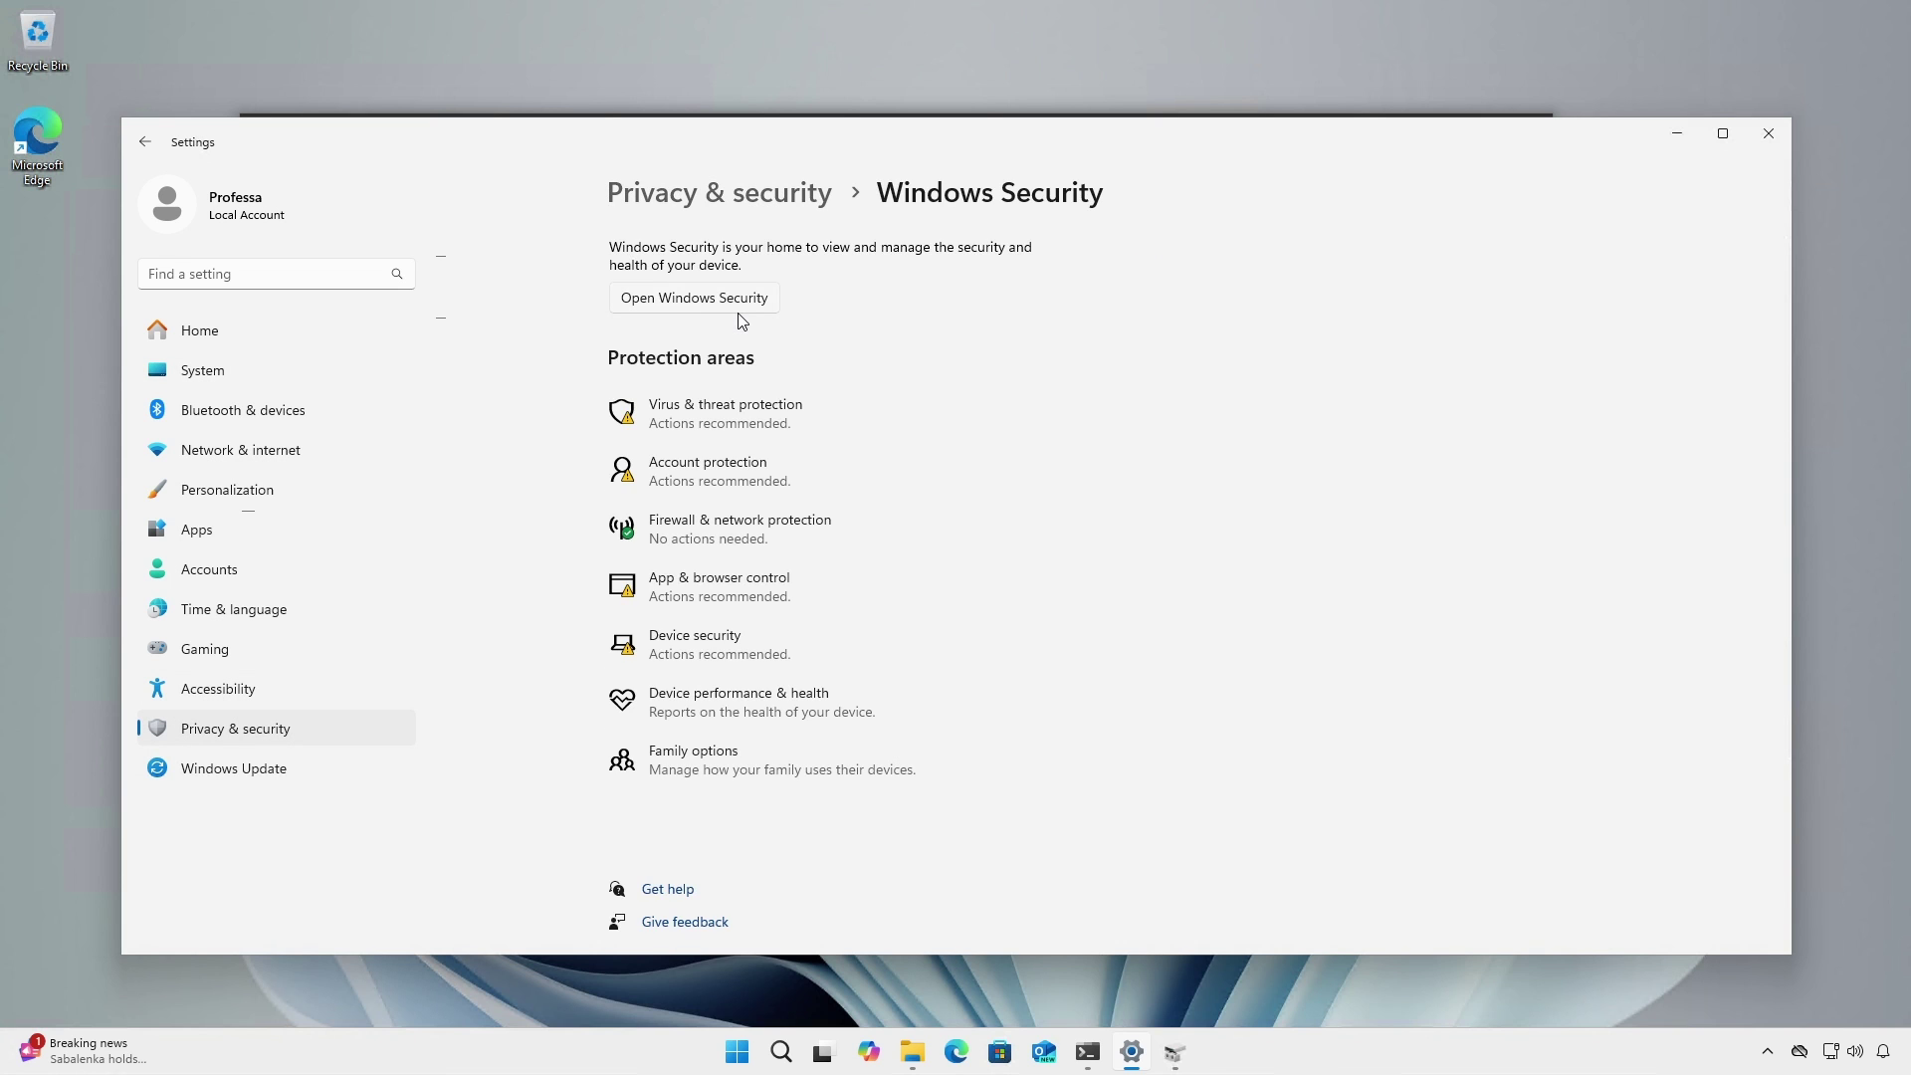
pyautogui.click(699, 301)
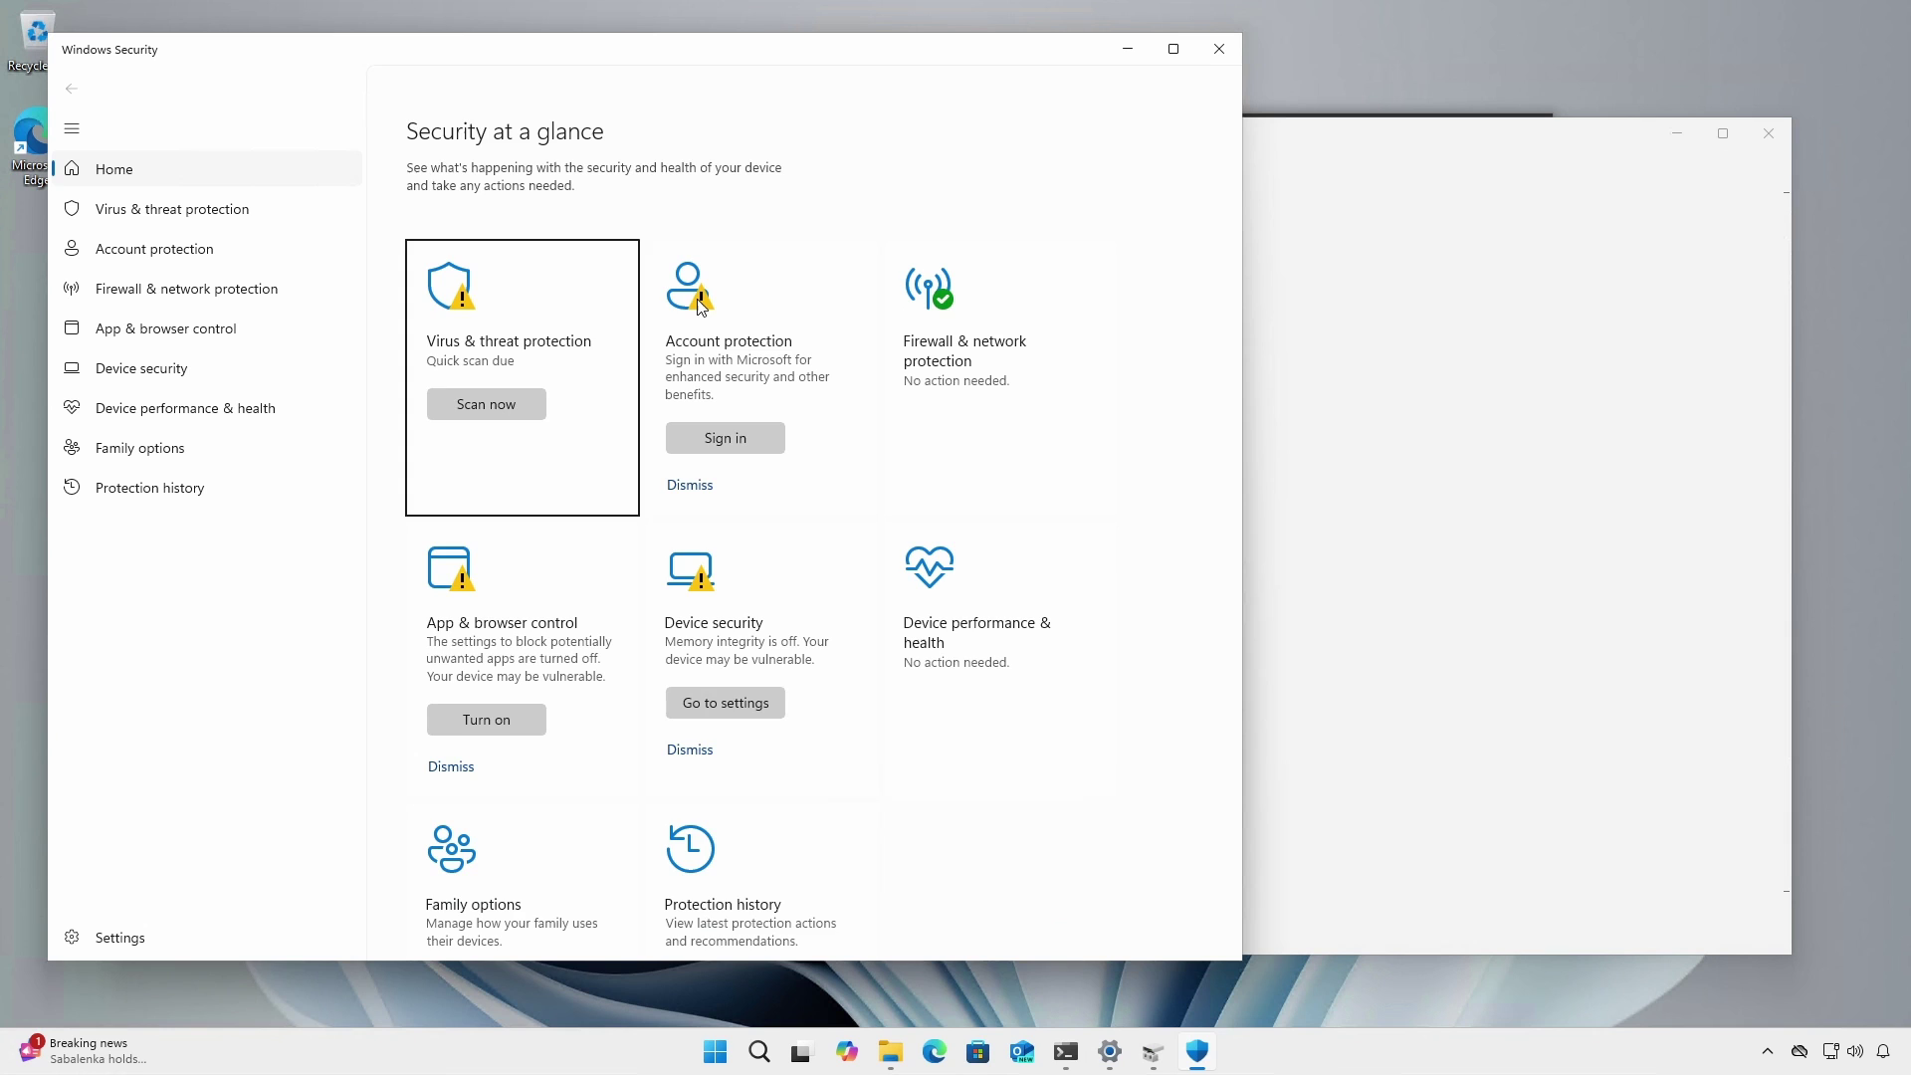
pyautogui.click(725, 703)
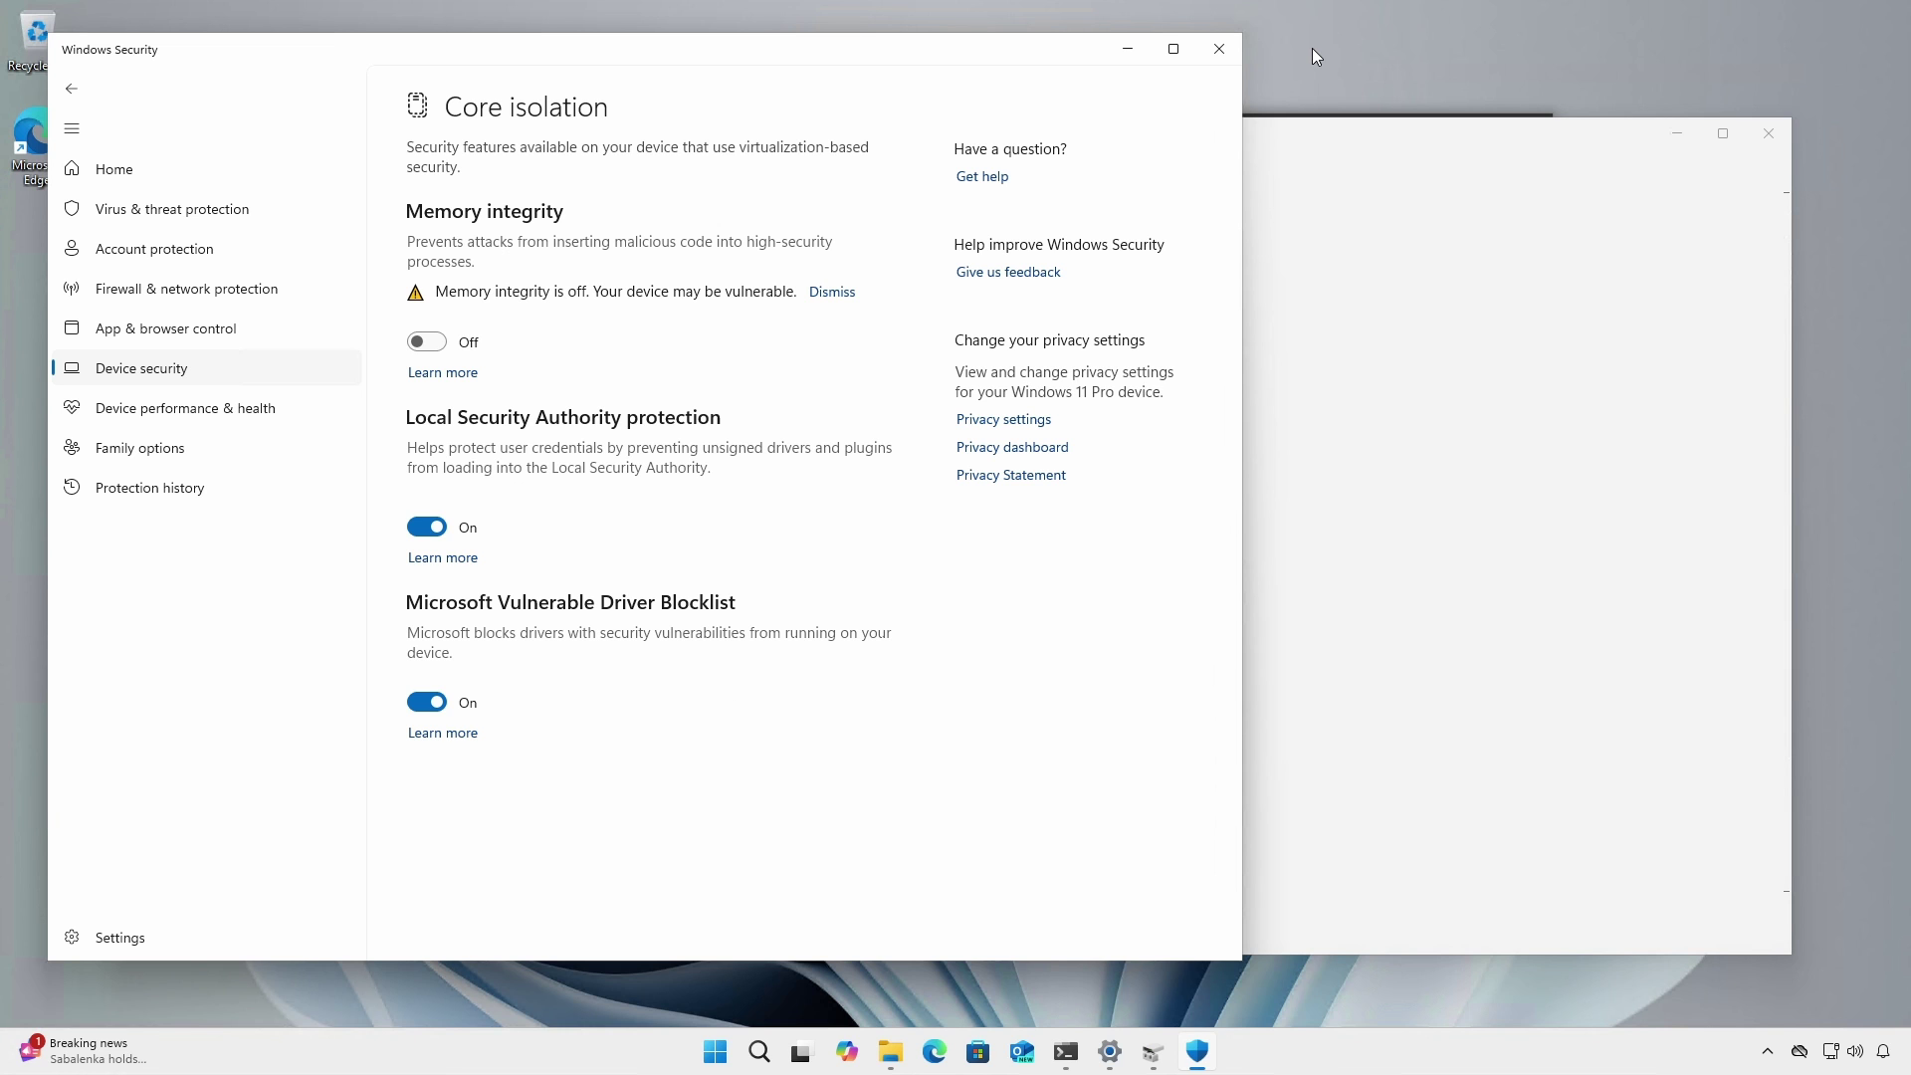
pyautogui.press('ctrl+super+Right')
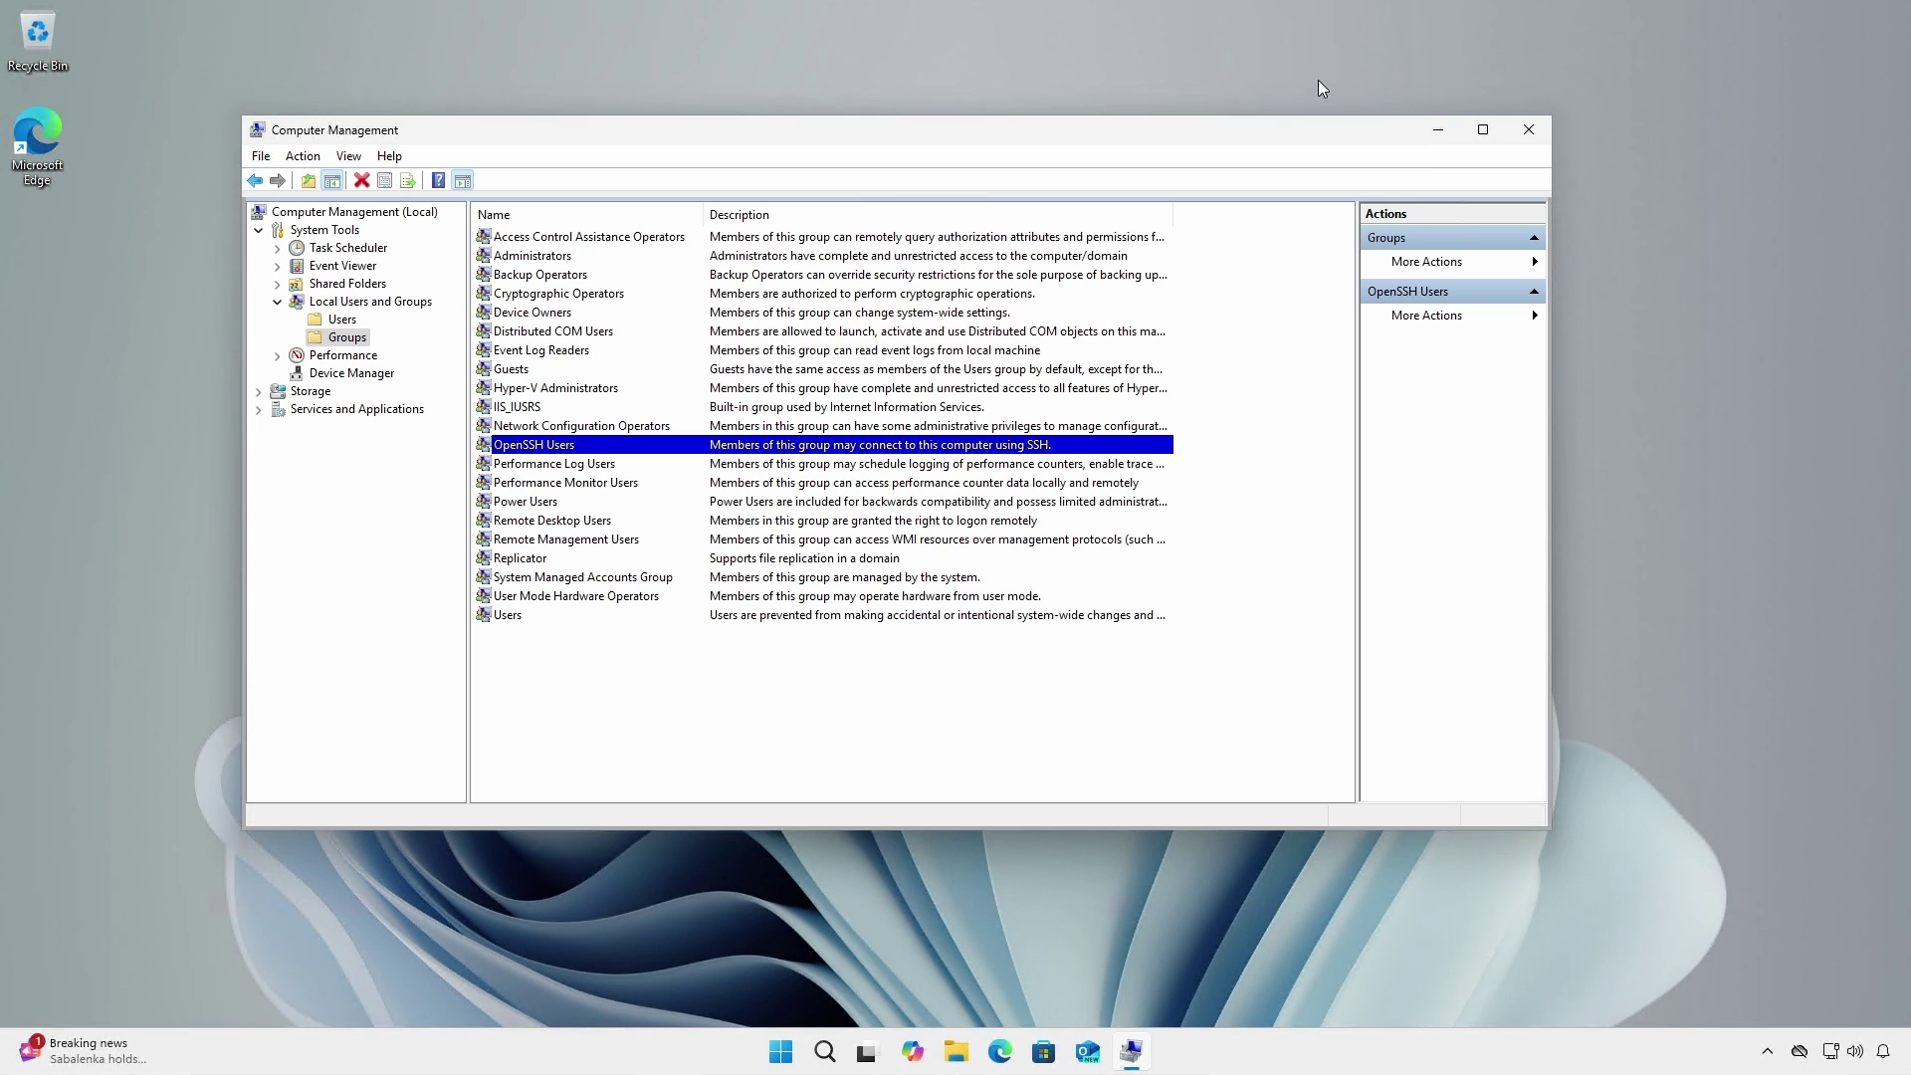
# Step: Take focus off the Computer Management window, which lists the OpenSSH Users group
pyautogui.click(1318, 79)
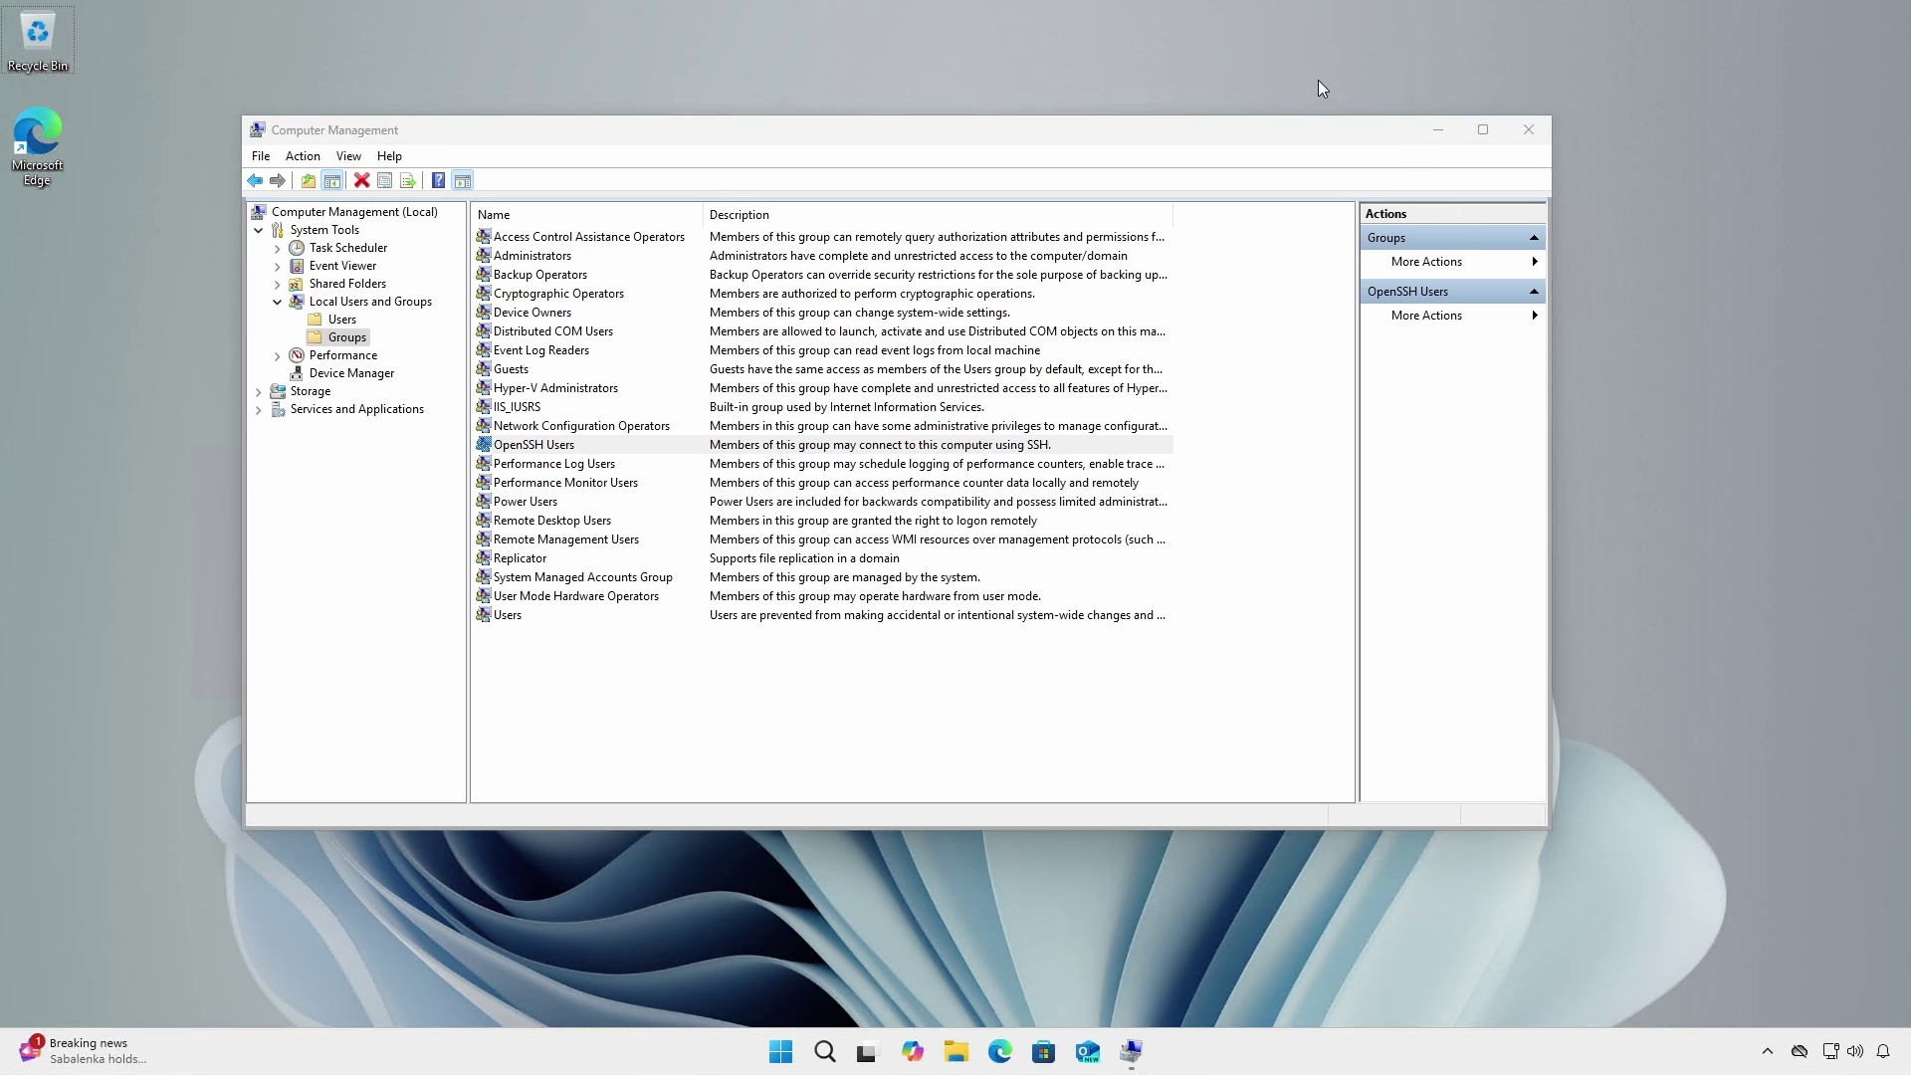
pyautogui.press('ctrl+super+Right')
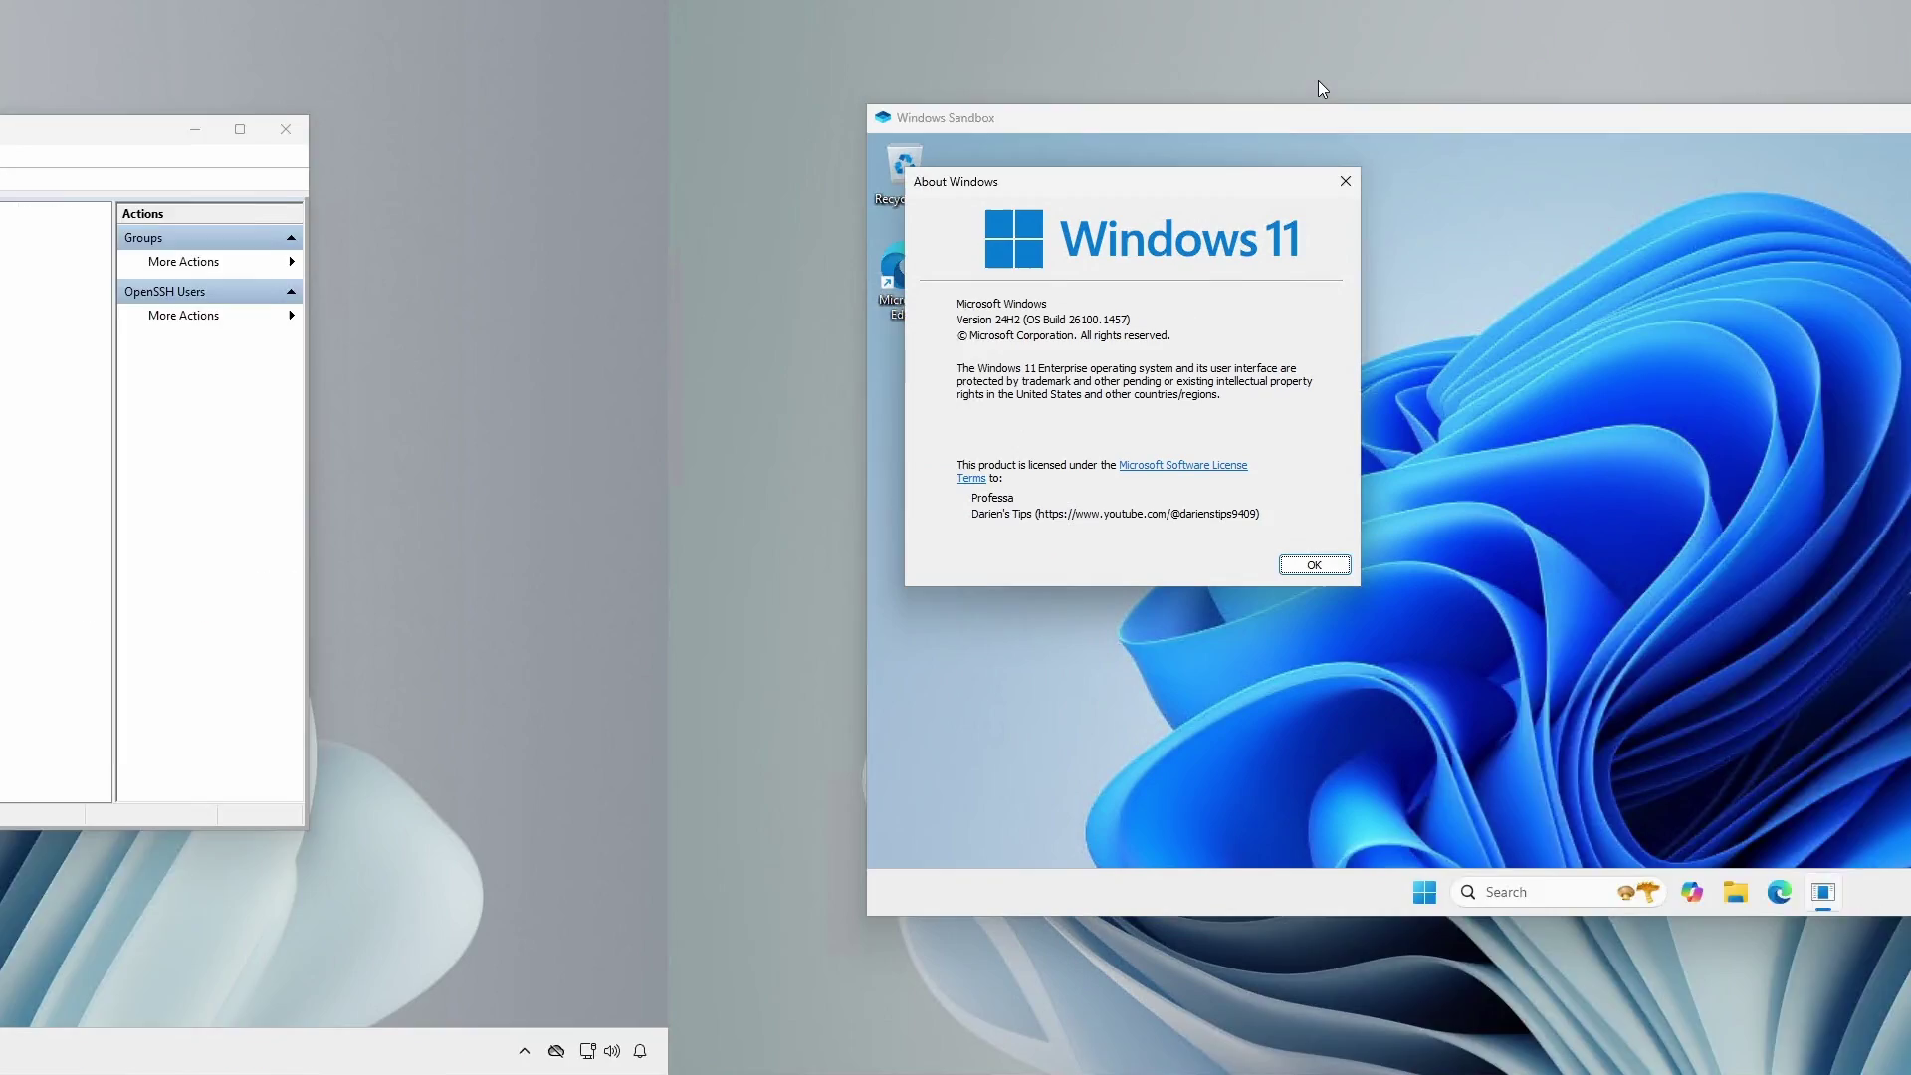